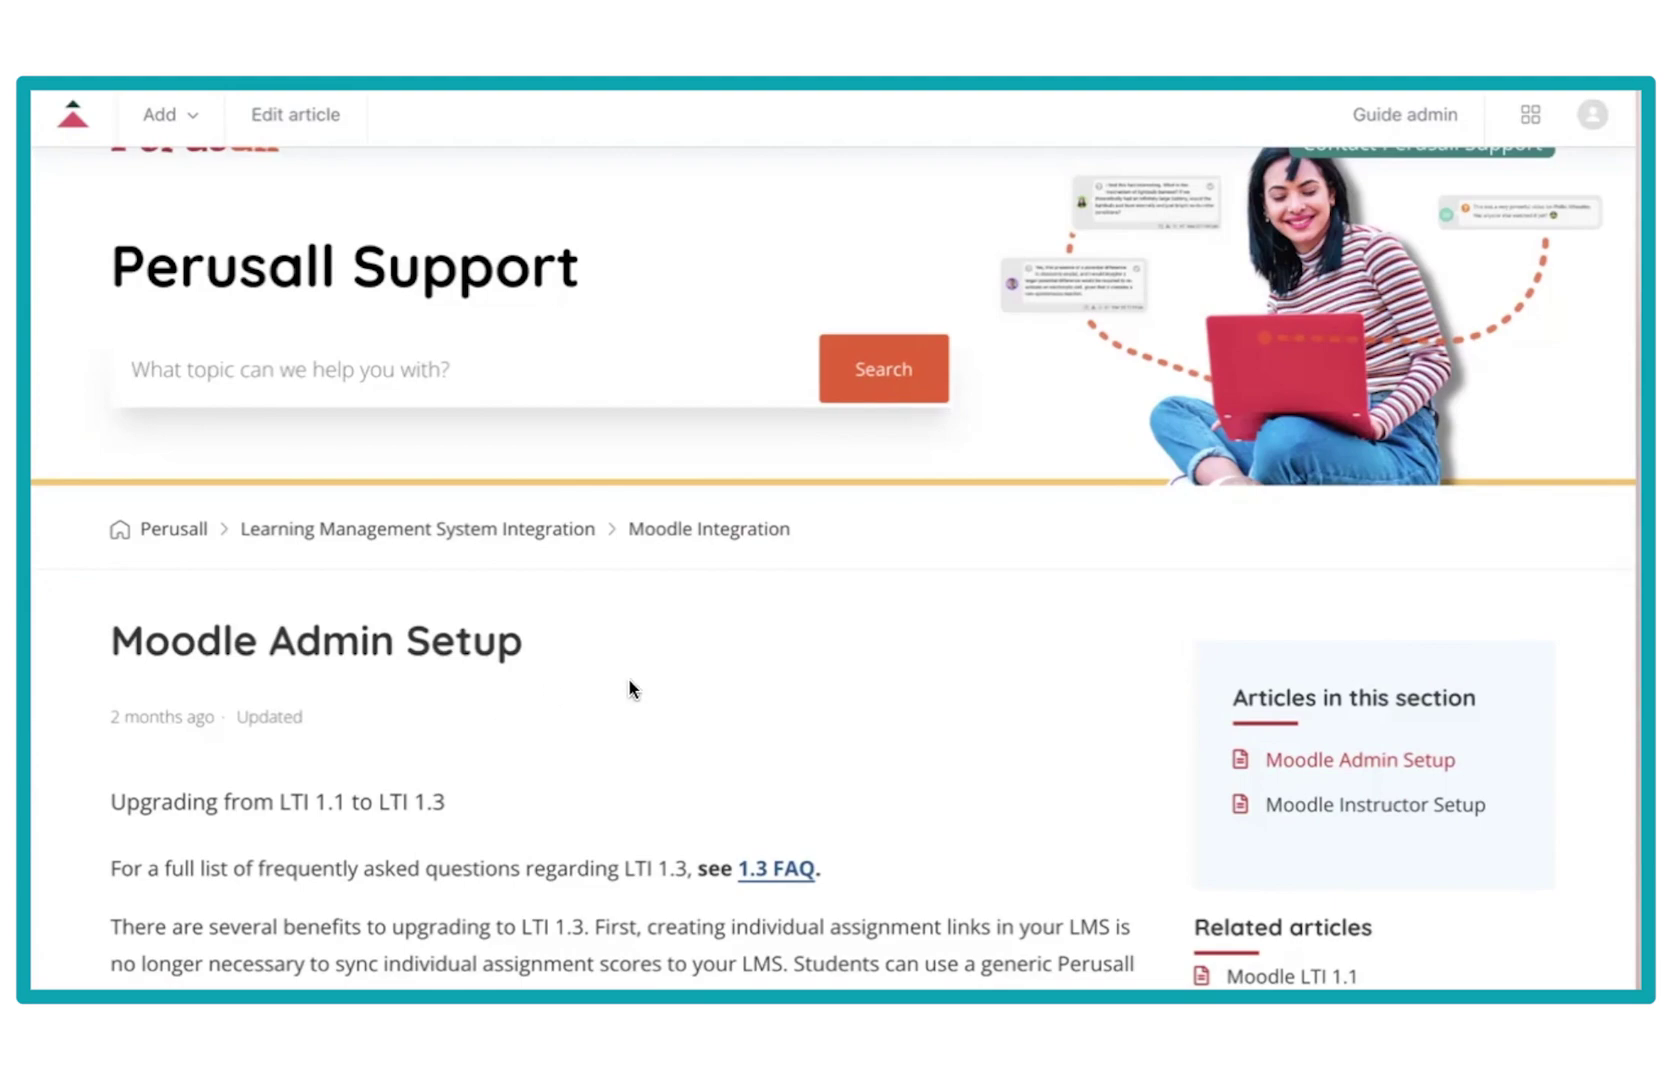
- Scroll the Moodle Admin Setup article to the Administrator Setup list of tool settings and URLs
{"action": "scroll", "coordinate": [630, 685], "scroll_direction": "down", "scroll_amount": 10}
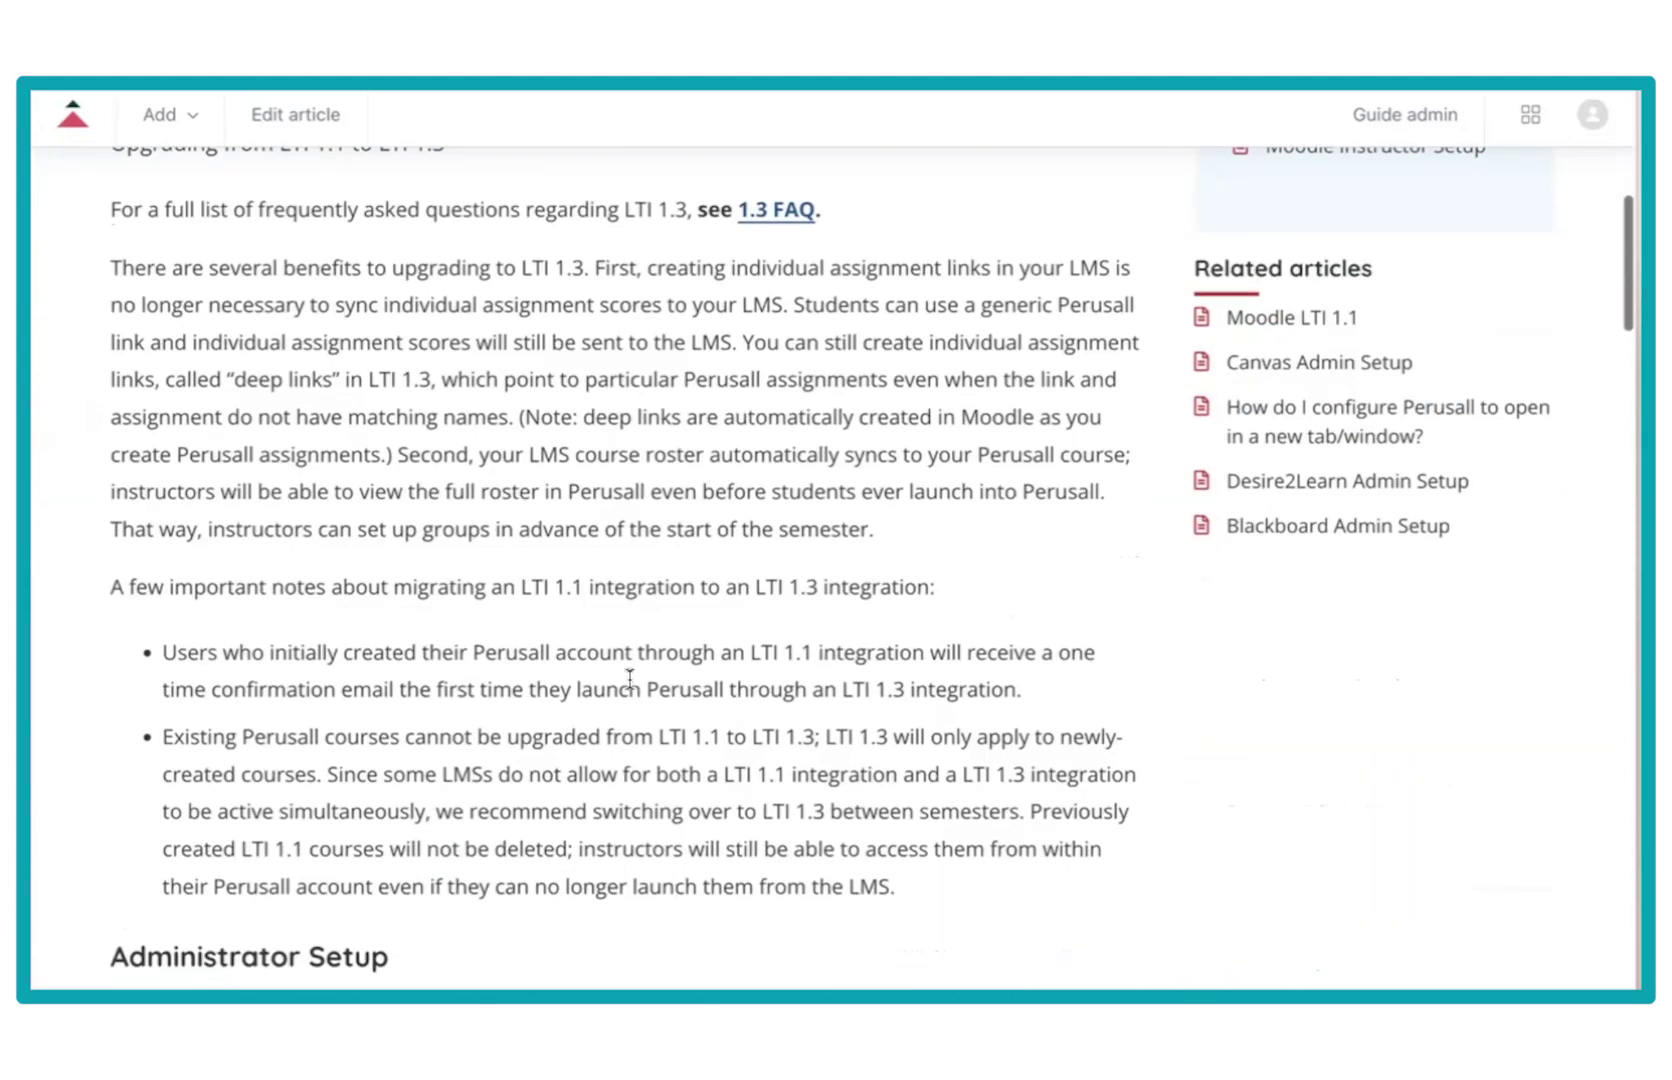
{"action": "scroll", "coordinate": [630, 685], "scroll_direction": "down", "scroll_amount": 4}
{"action": "scroll", "coordinate": [630, 685], "scroll_direction": "down", "scroll_amount": 1}
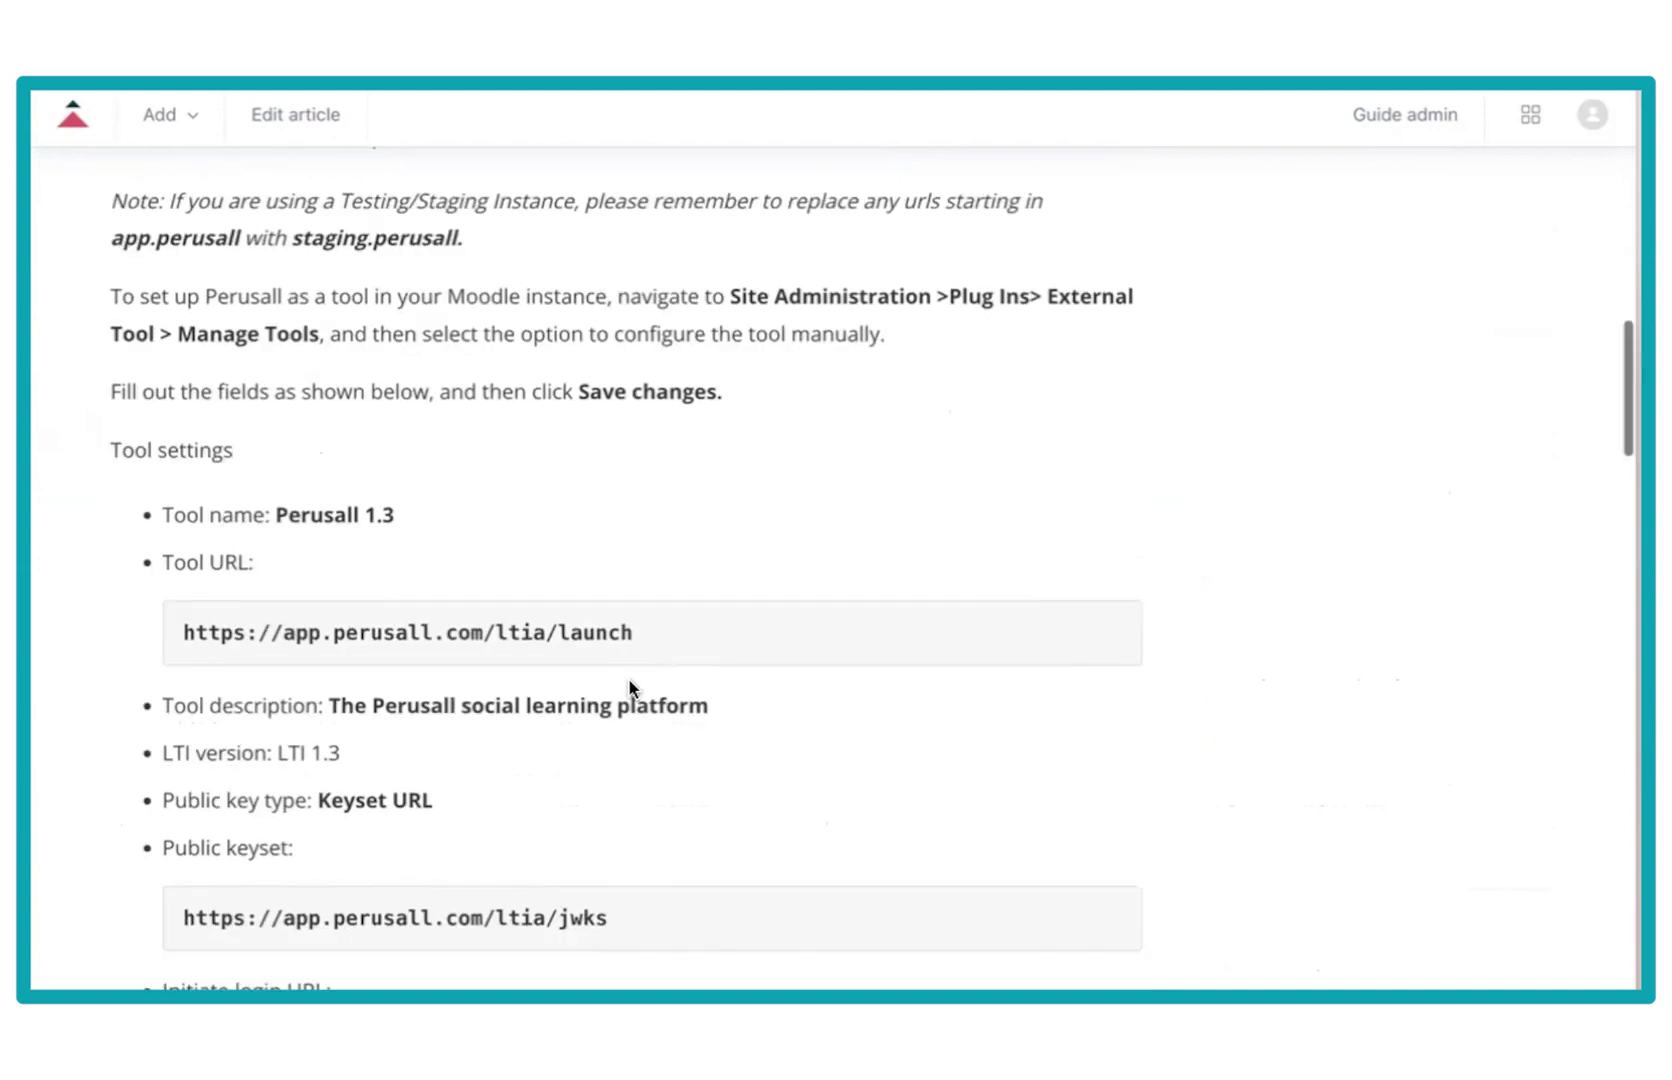
{"action": "scroll", "coordinate": [630, 685], "scroll_direction": "up", "scroll_amount": 1}
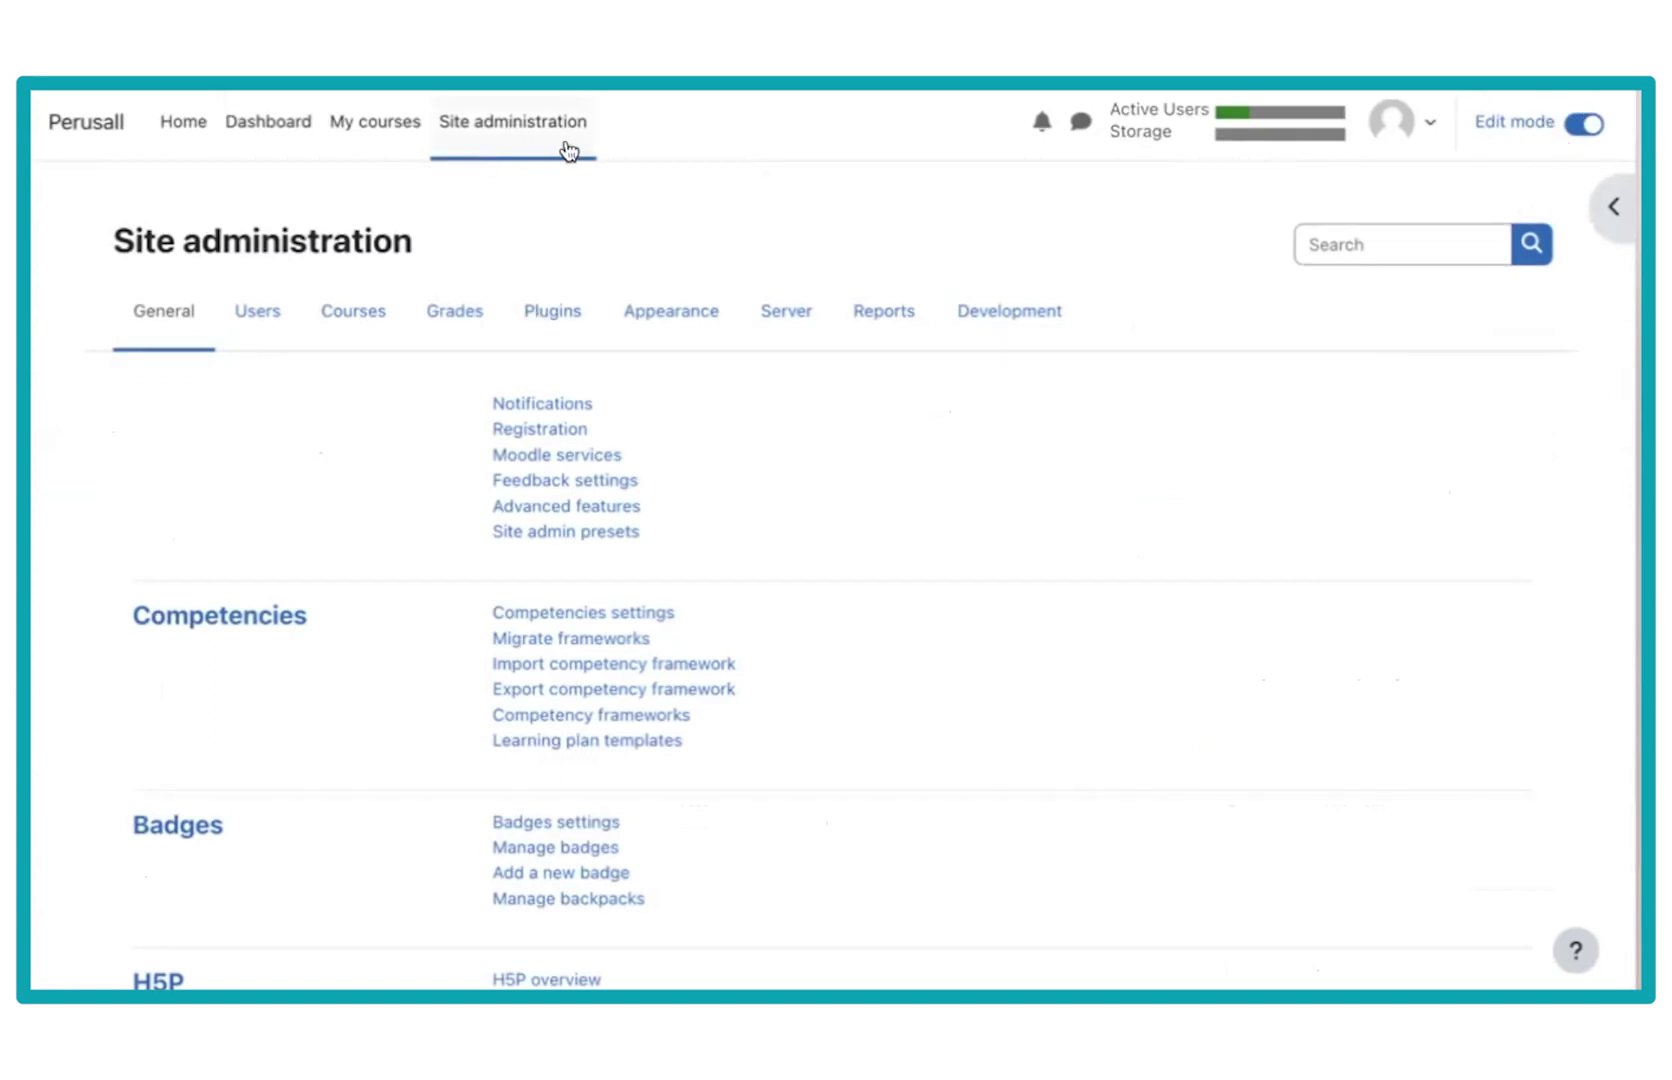
- Go from Site administration Plugins to External tool Manage tools and start configuring a tool manually
{"action": "left_click", "coordinate": [556, 325]}
{"action": "key", "text": "ctrl+f"}
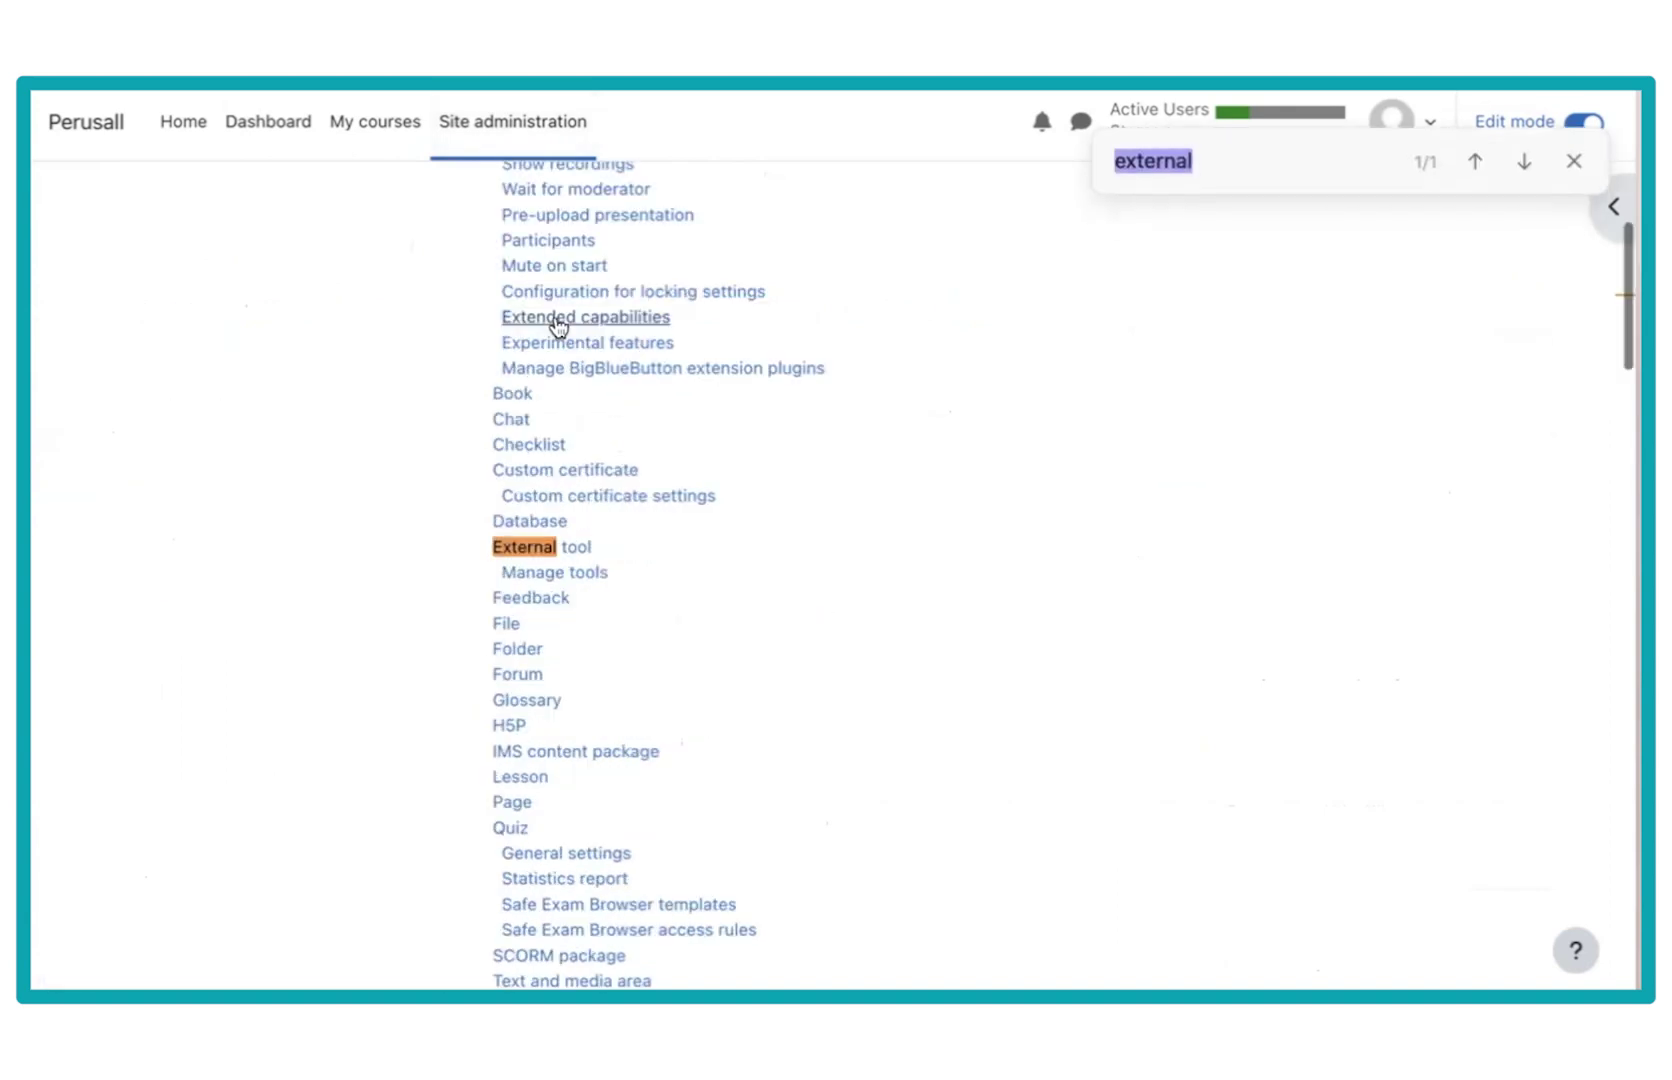
{"action": "left_click", "coordinate": [597, 578]}
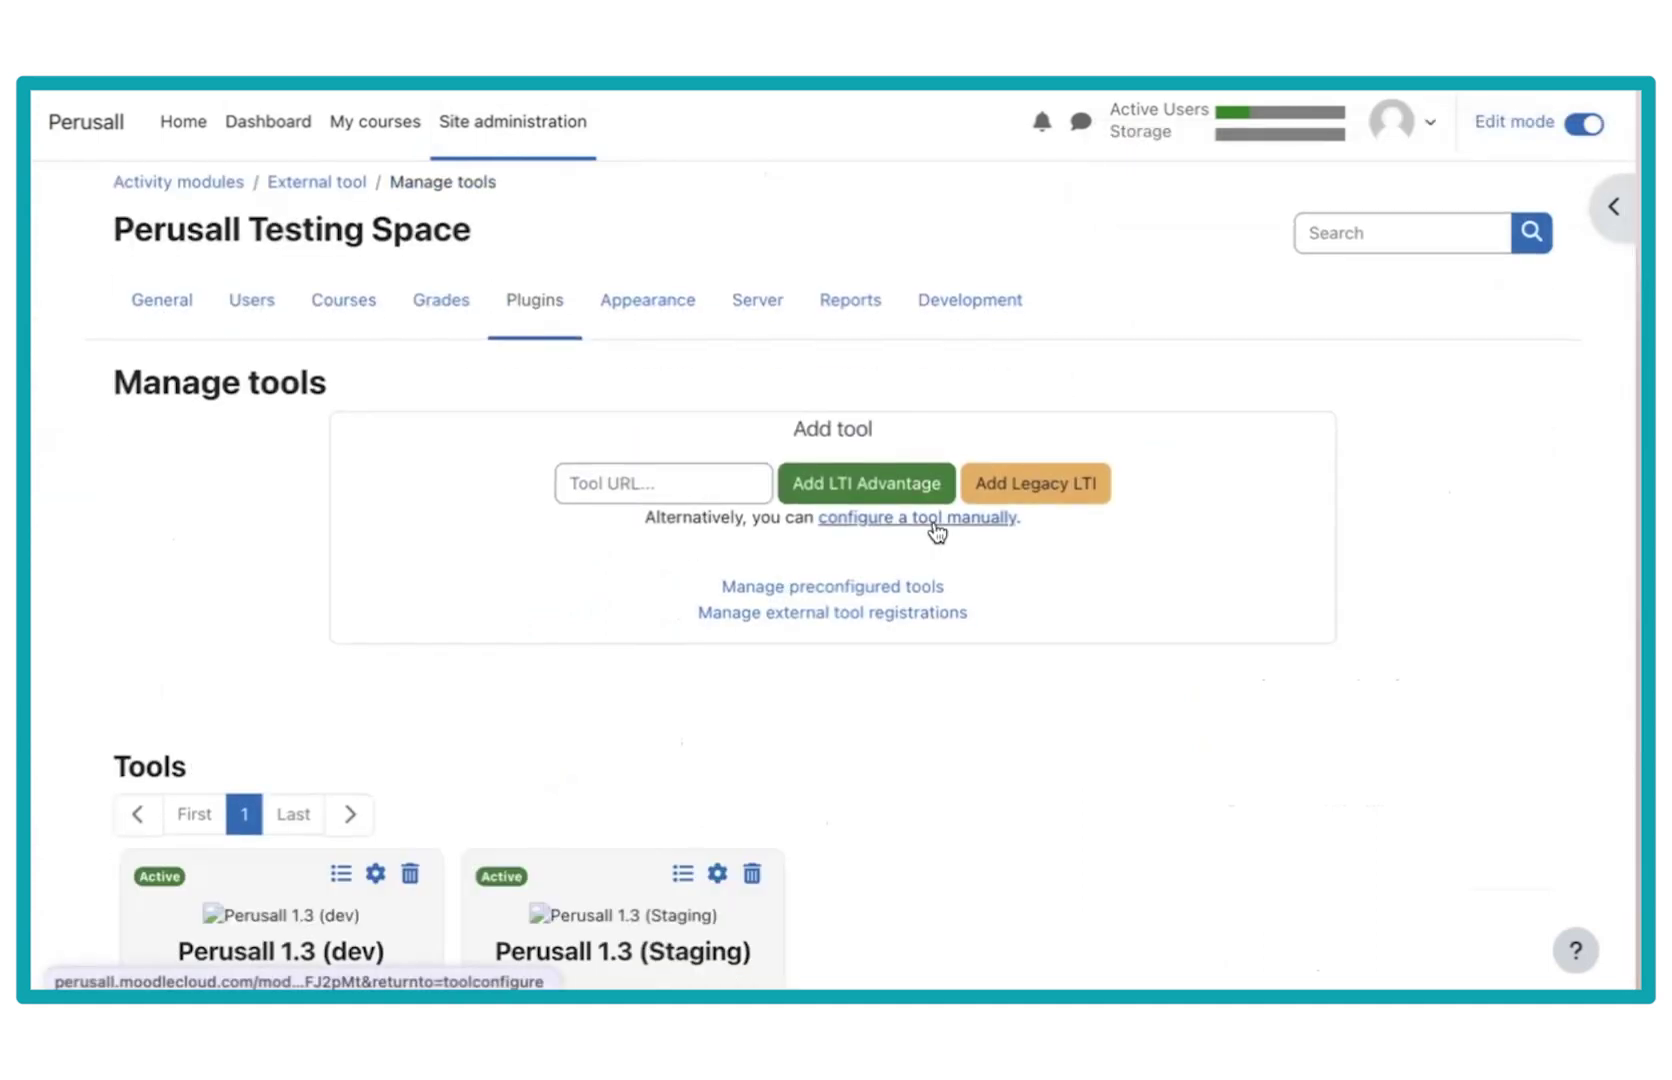
{"action": "left_click", "coordinate": [937, 531]}
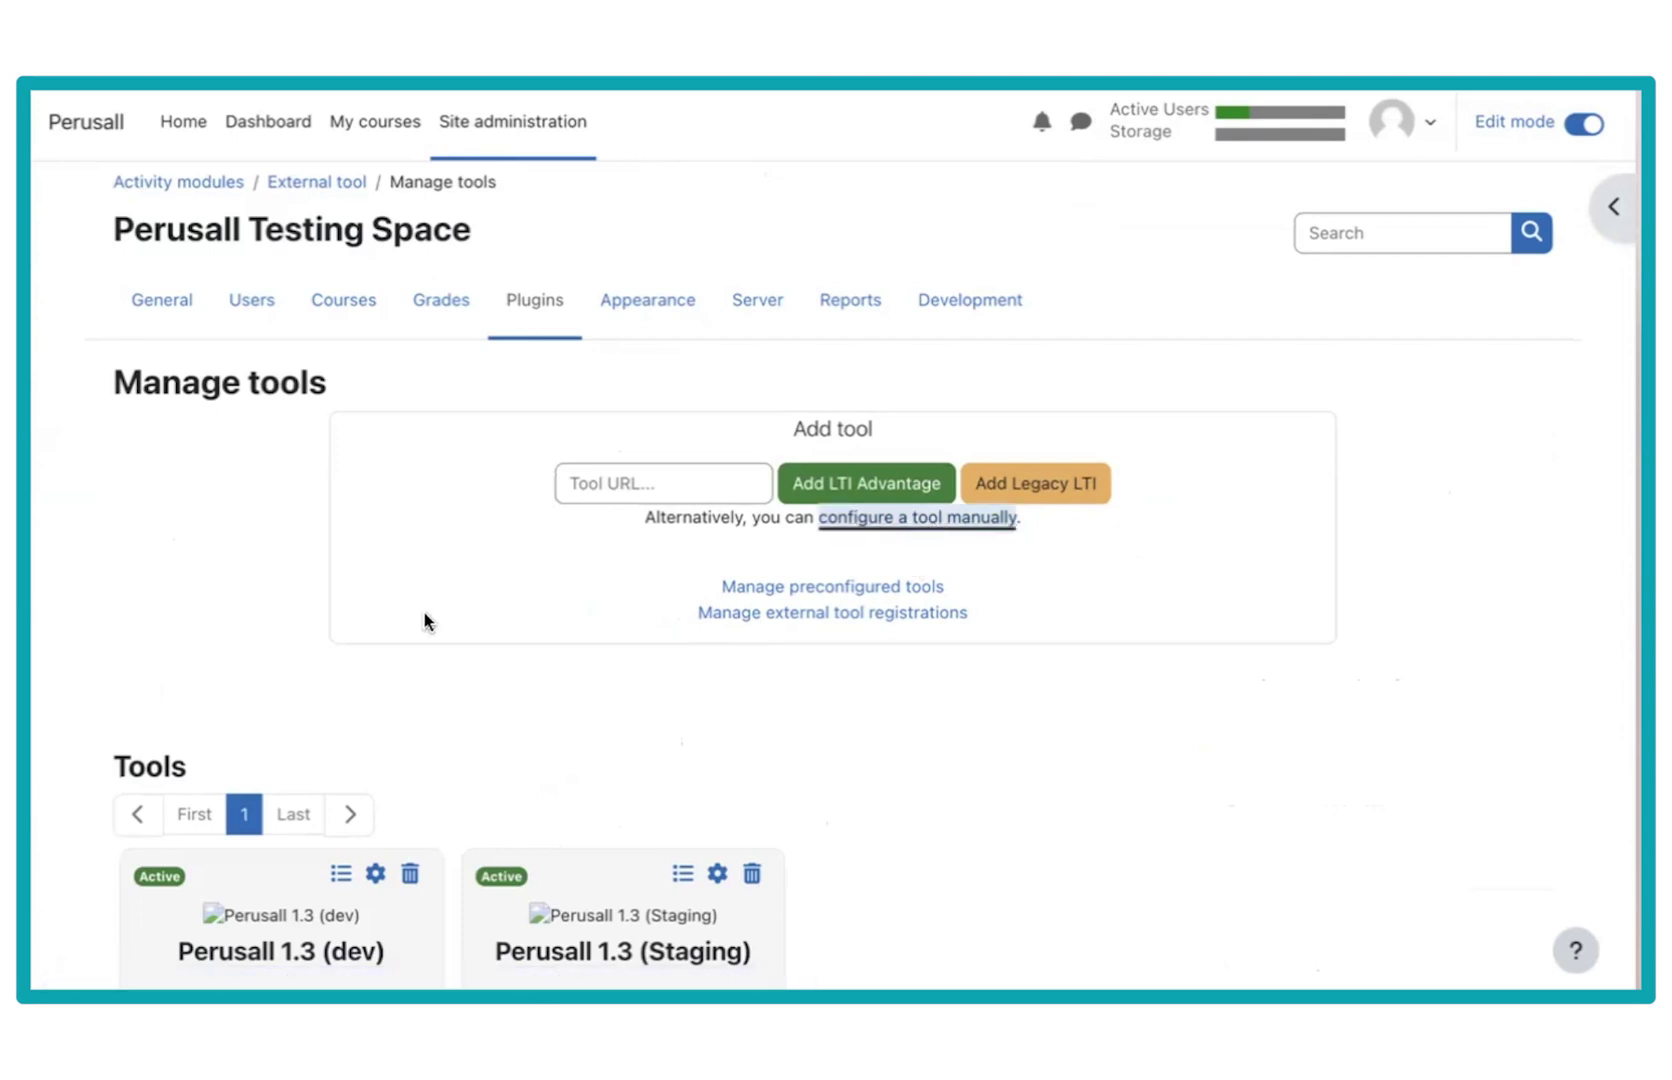
{"action": "scroll", "coordinate": [429, 612], "scroll_direction": "down", "scroll_amount": 3}
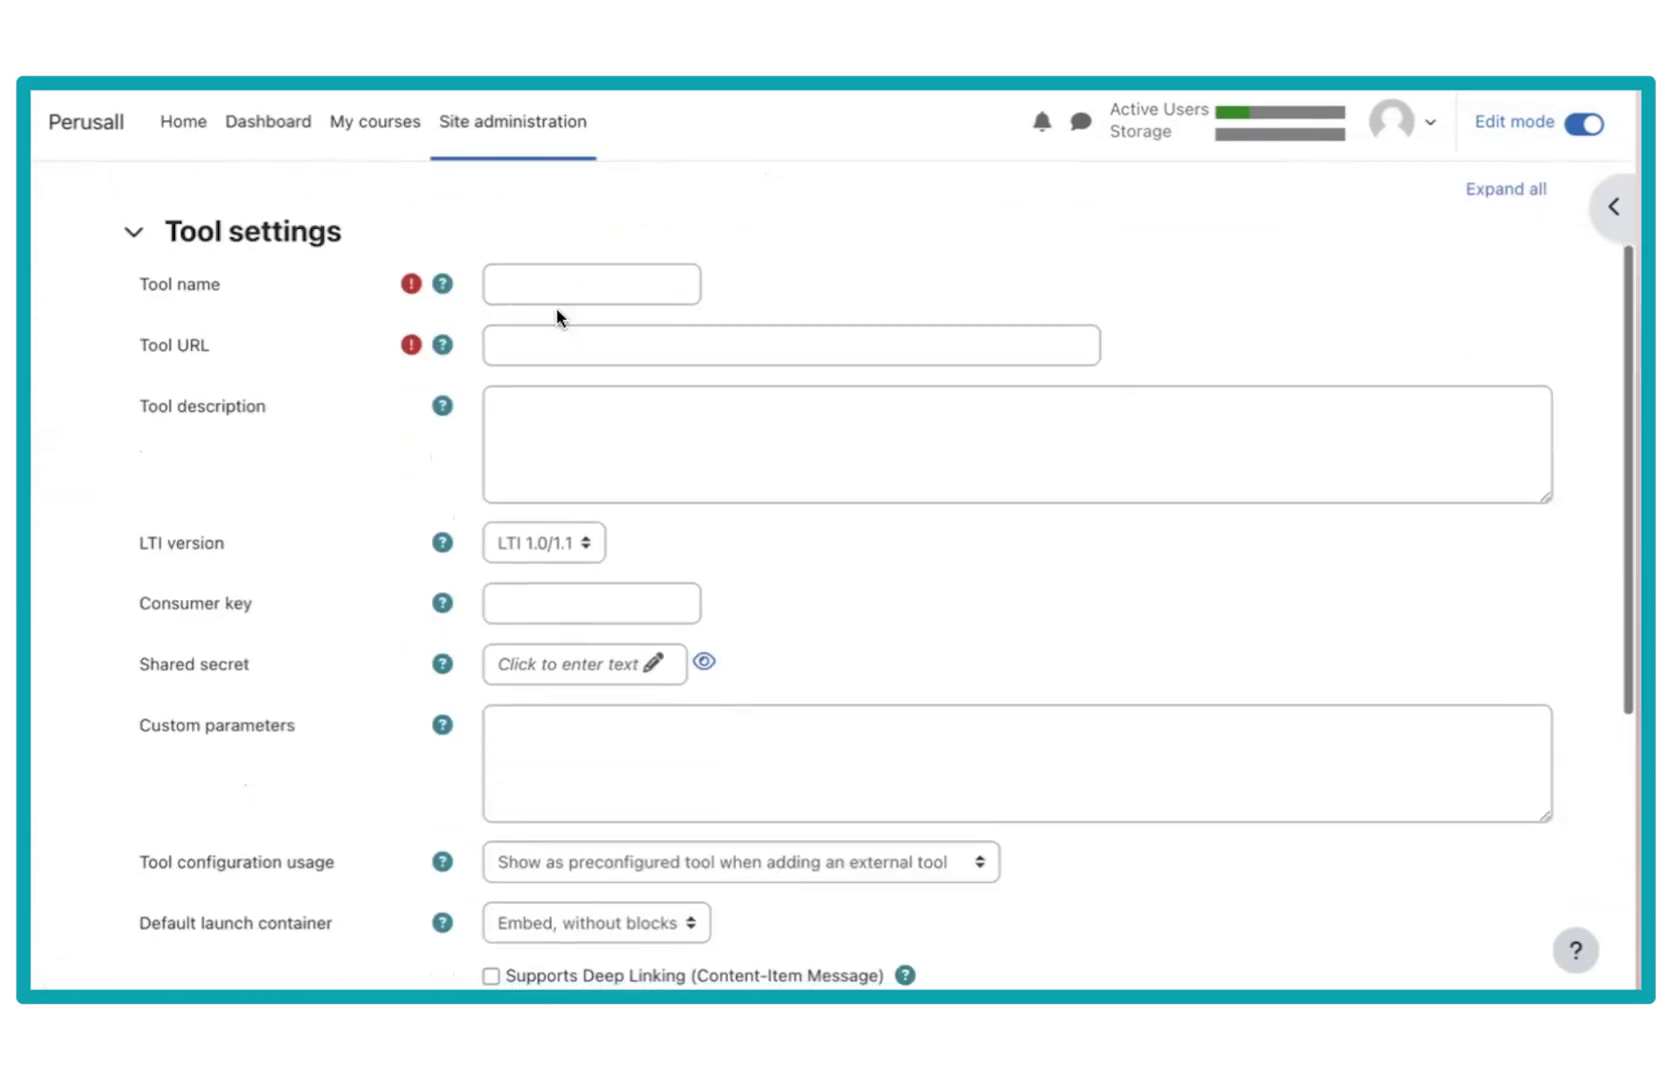
- Enter 'Perusall 1.3' as the tool name
{"action": "left_click", "coordinate": [536, 285]}
{"action": "type", "text": "Pe"}
{"action": "key", "text": "BackSpace"}
{"action": "key", "text": "BackSpace"}
{"action": "type", "text": "Perus"}
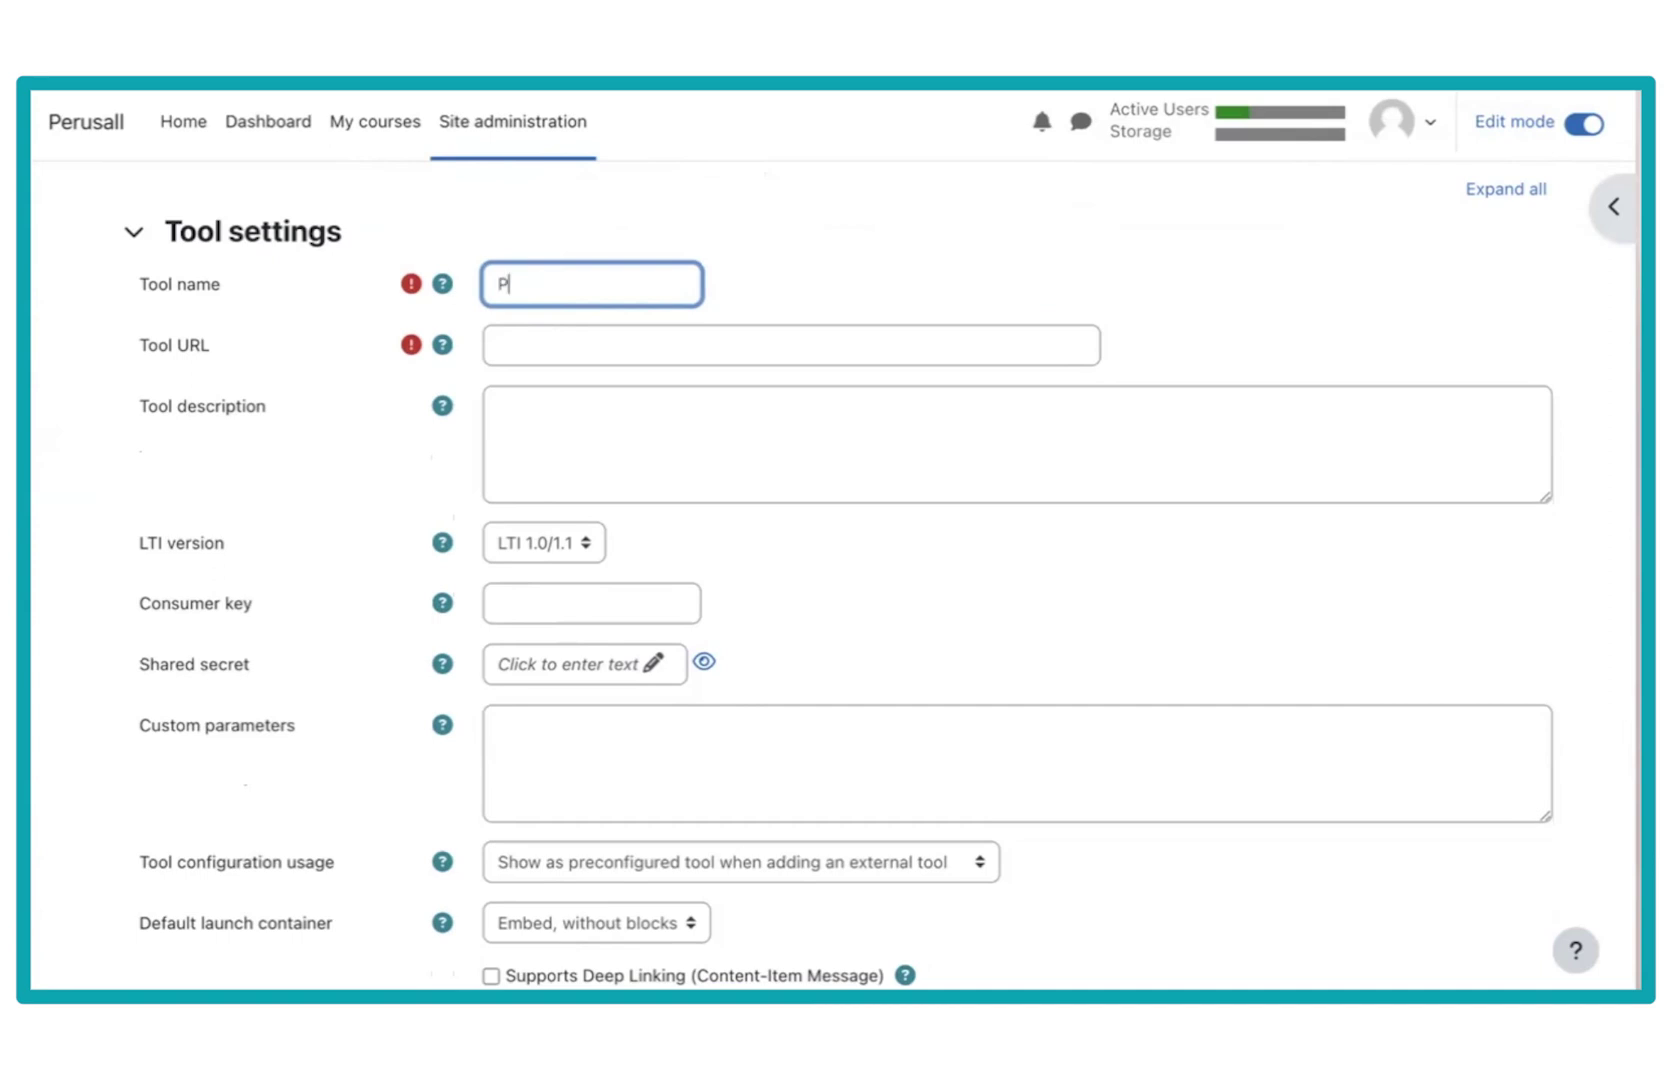
{"action": "type", "text": "all 1.3"}
- Paste the Perusall launch URL from the guide into Tool URL
{"action": "left_click", "coordinate": [575, 342]}
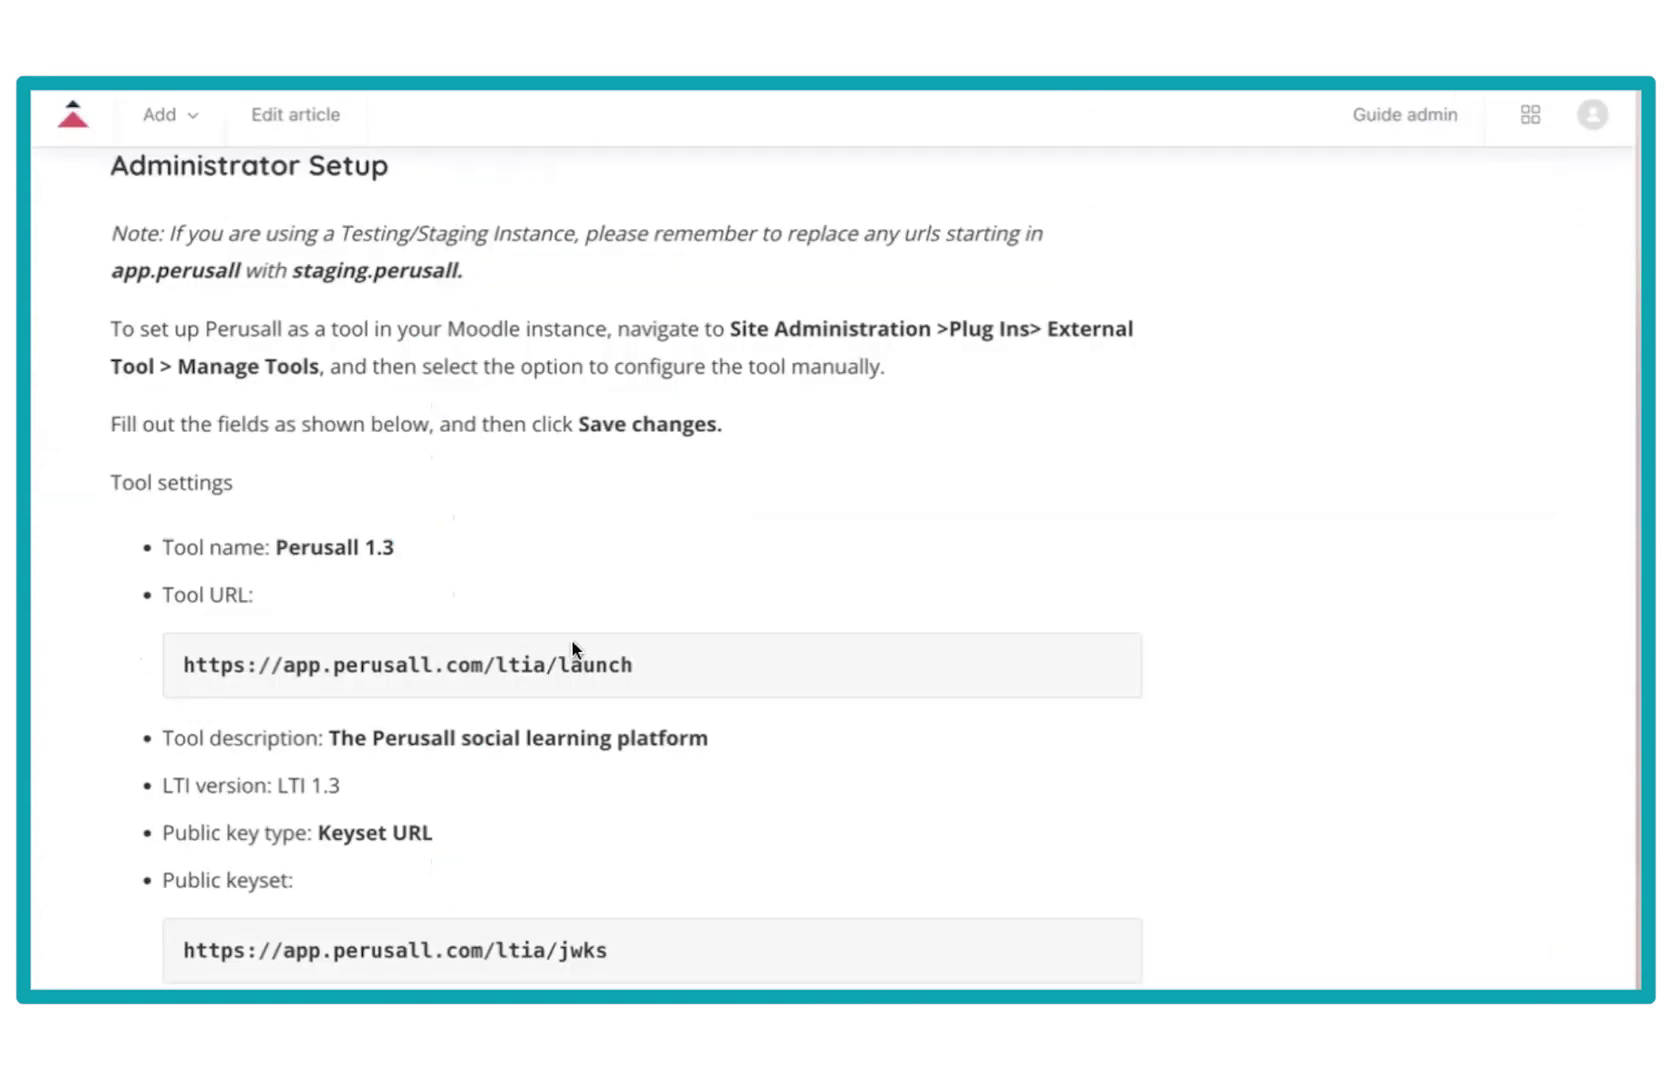
{"action": "left_click_drag", "start_coordinate": [729, 660], "coordinate": [176, 665]}
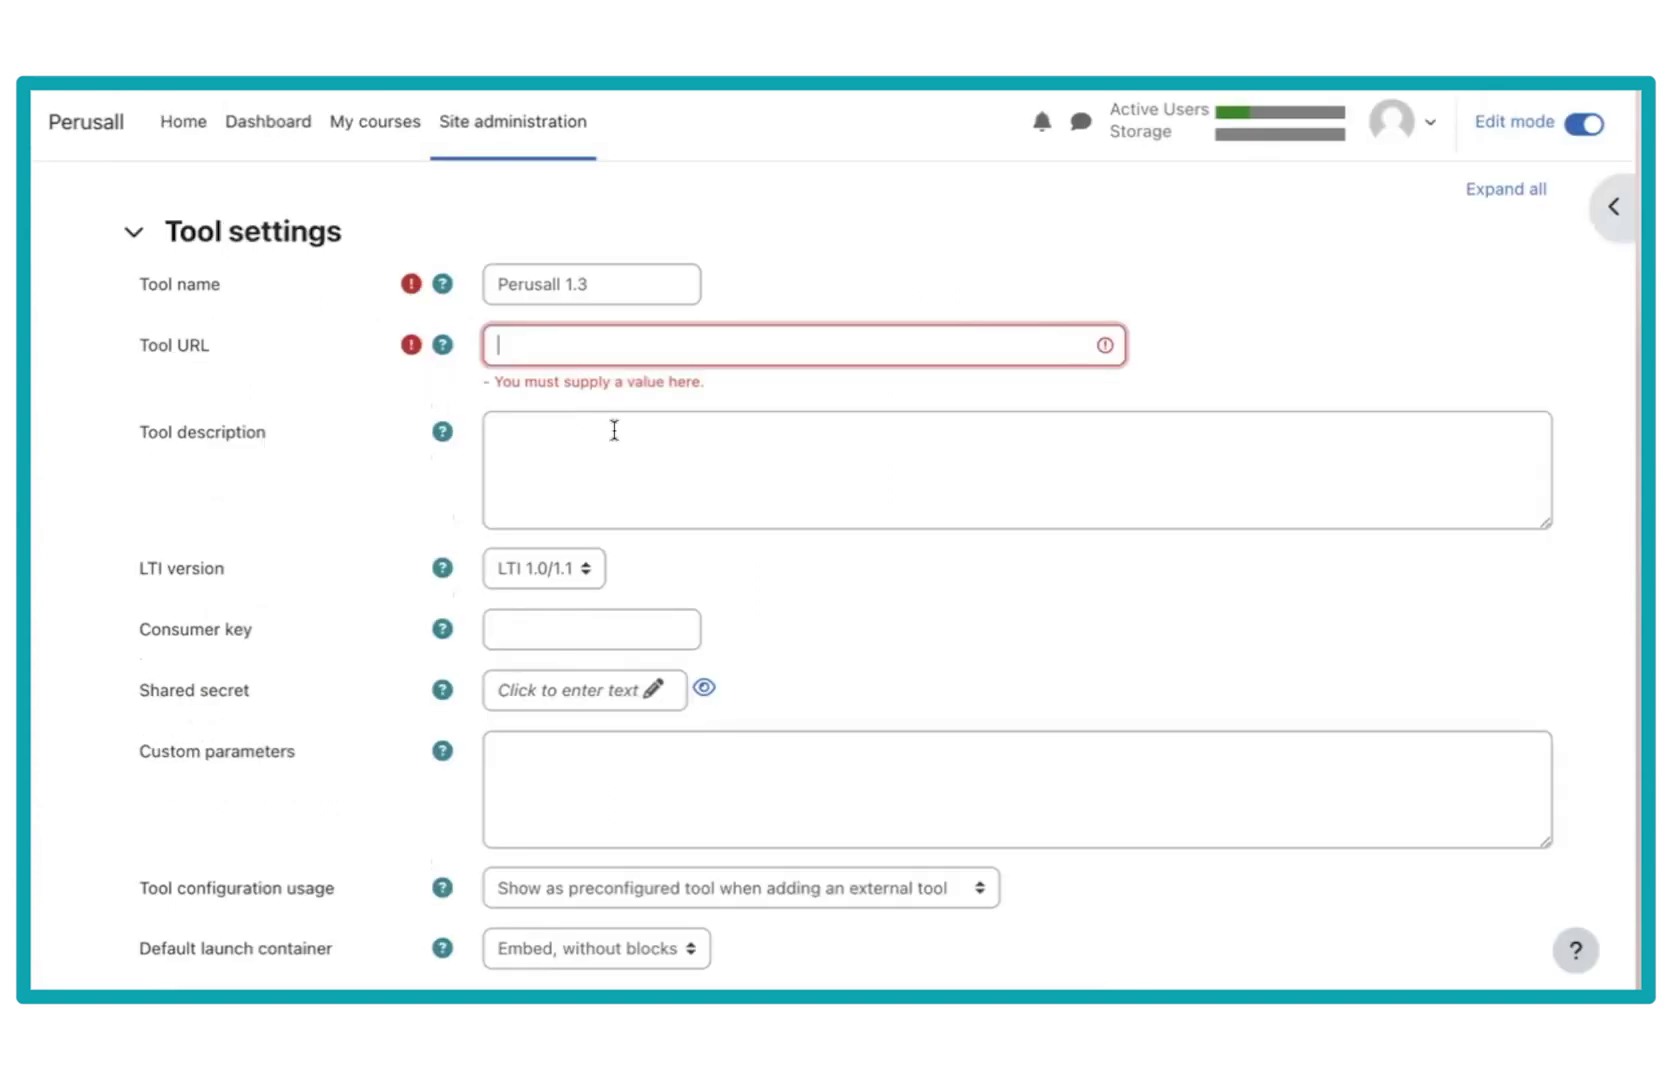
{"action": "type", "text": "https://app.perusall.com/ltia/launch"}
{"action": "left_click", "coordinate": [396, 468]}
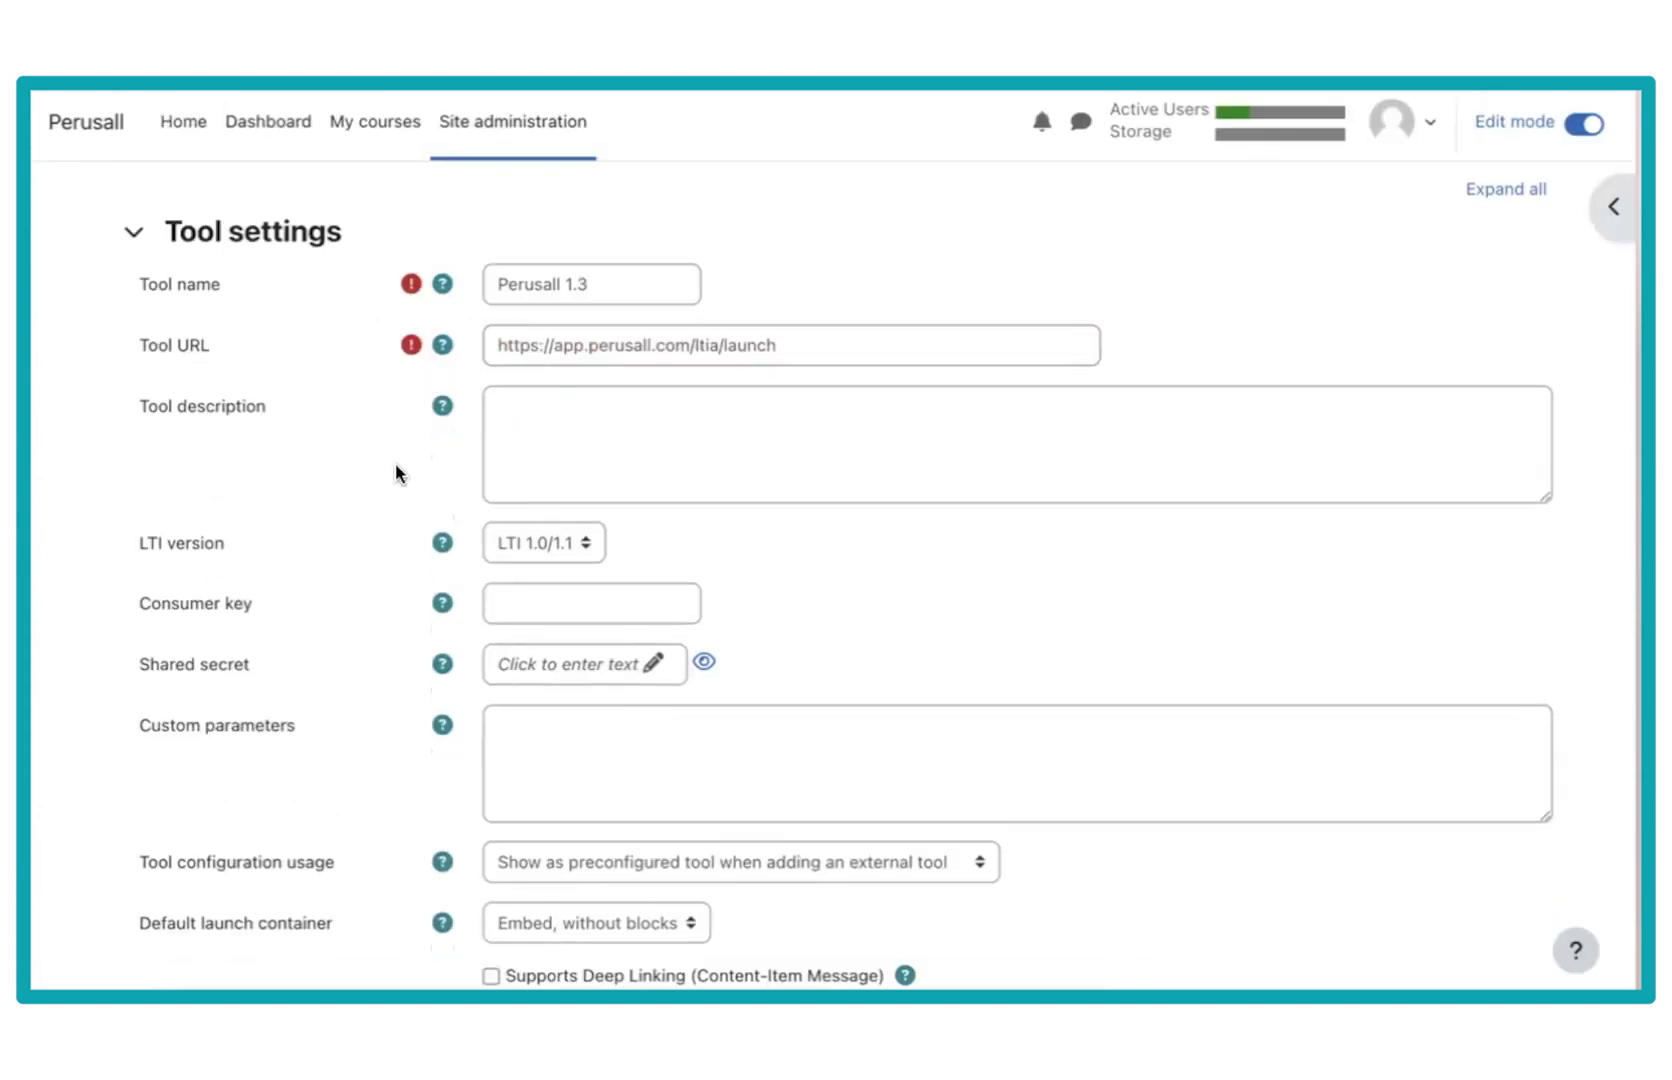
{"action": "scroll", "coordinate": [396, 468], "scroll_direction": "down", "scroll_amount": 2}
- Paste 'The Perusall social learning platform' as the tool description
{"action": "left_click", "coordinate": [653, 256]}
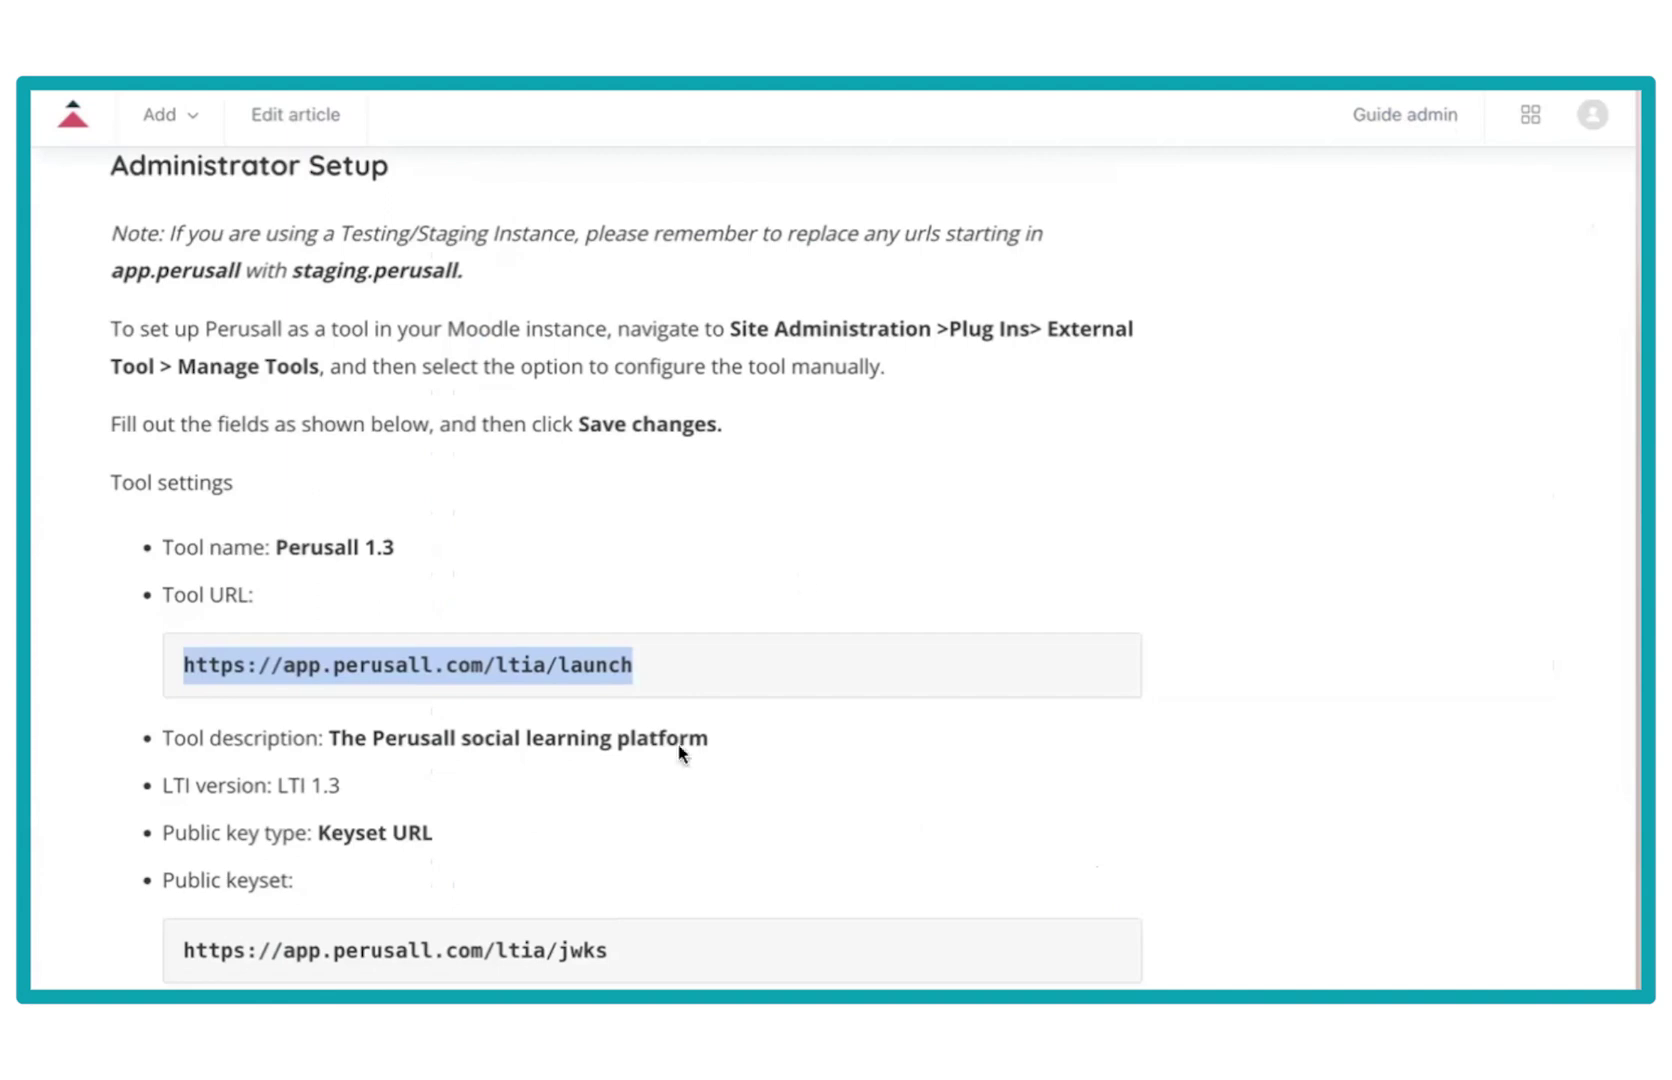
{"action": "scroll", "coordinate": [675, 750], "scroll_direction": "down", "scroll_amount": 5}
{"action": "left_click_drag", "start_coordinate": [758, 485], "coordinate": [324, 486]}
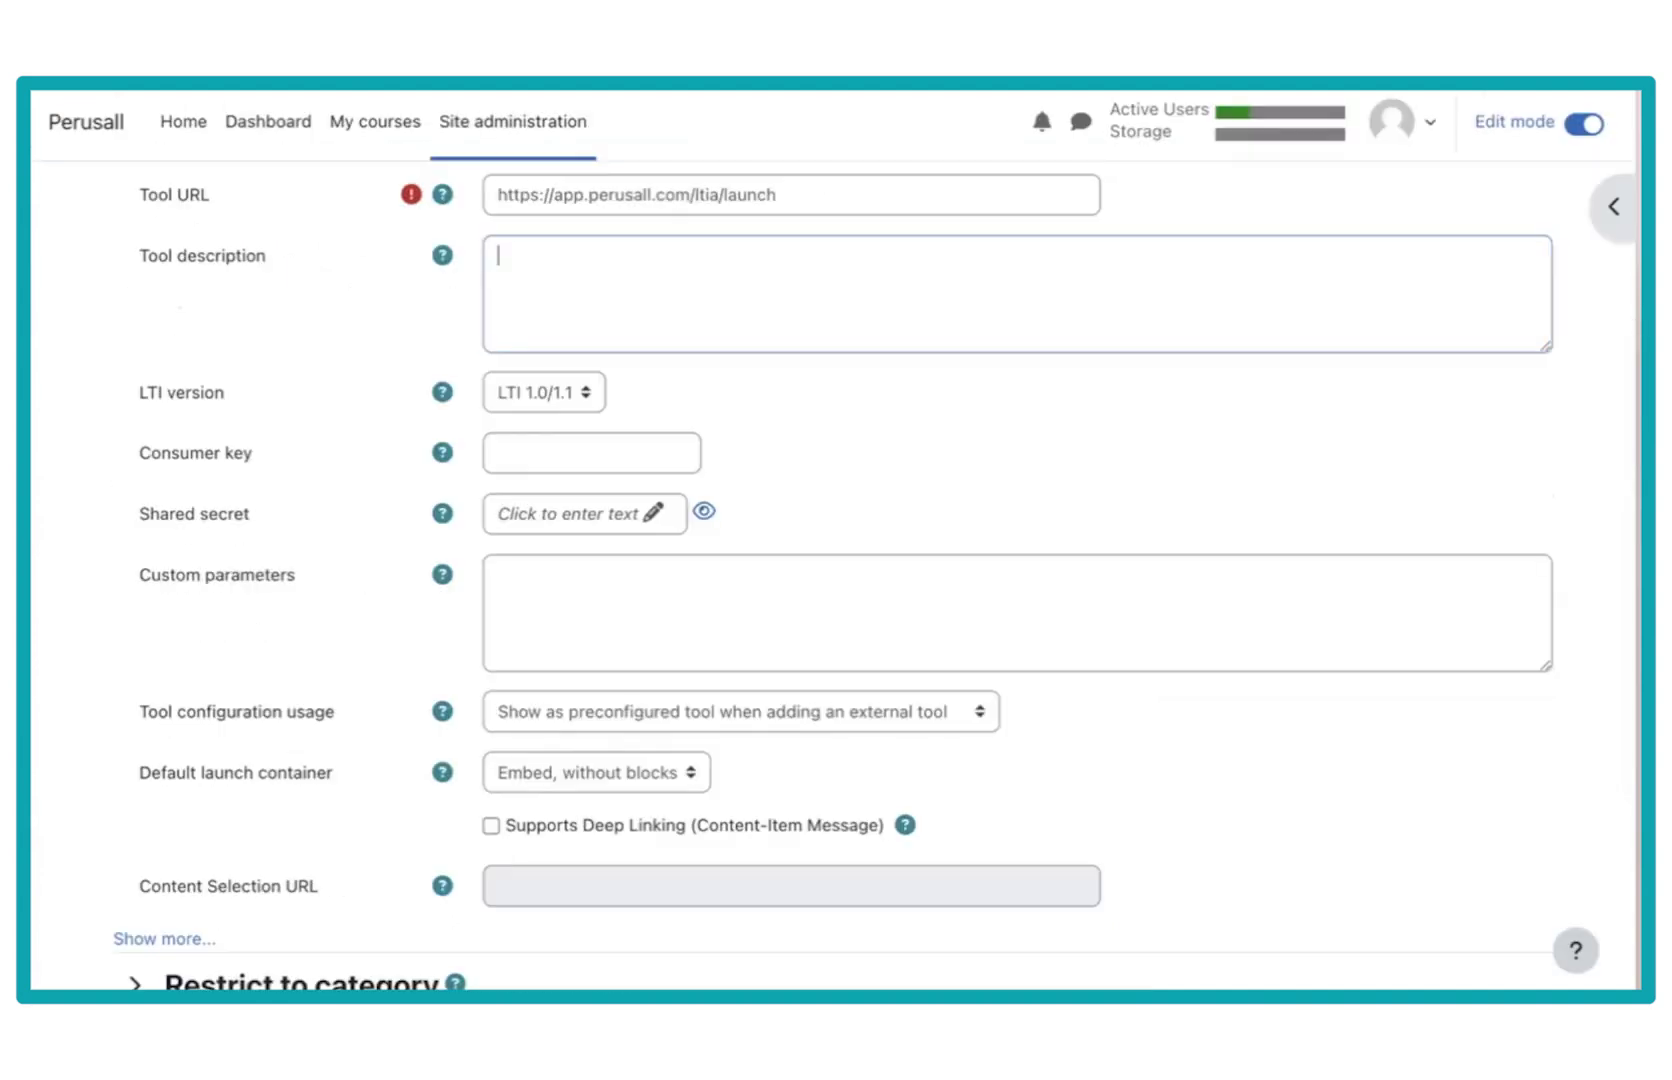
{"action": "type", "text": "The Perusall social learning platform"}
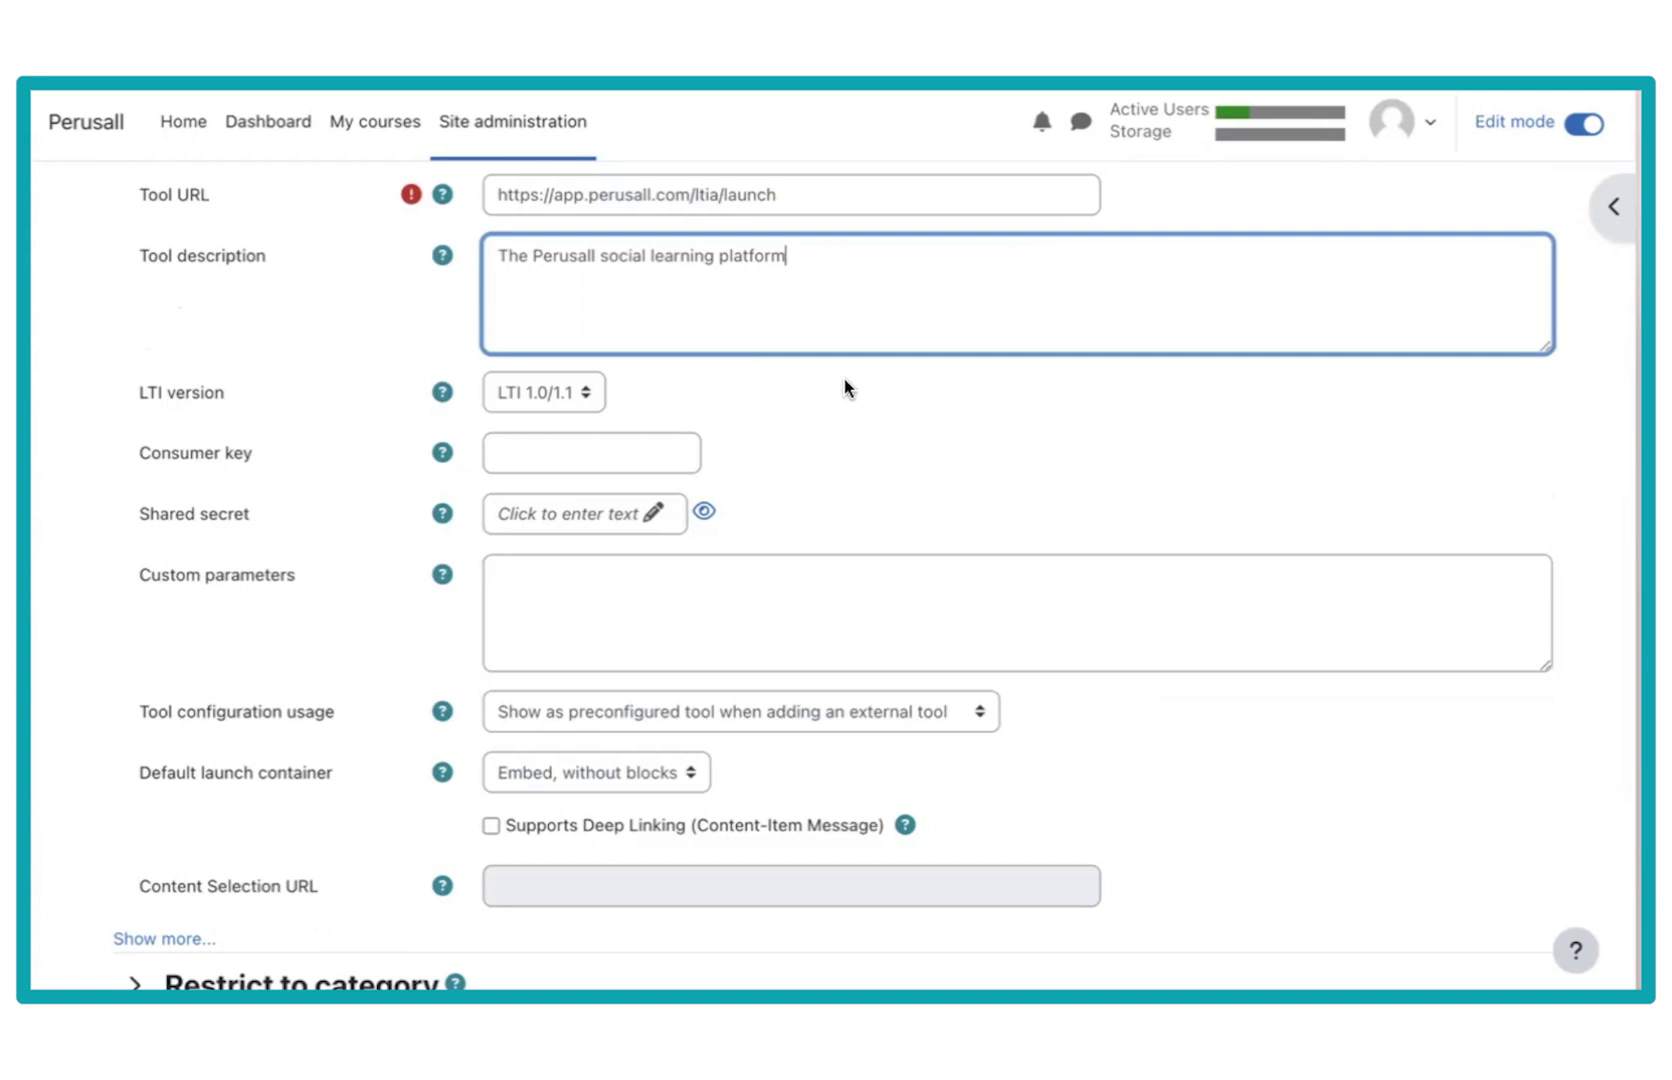
{"action": "left_click", "coordinate": [583, 200]}
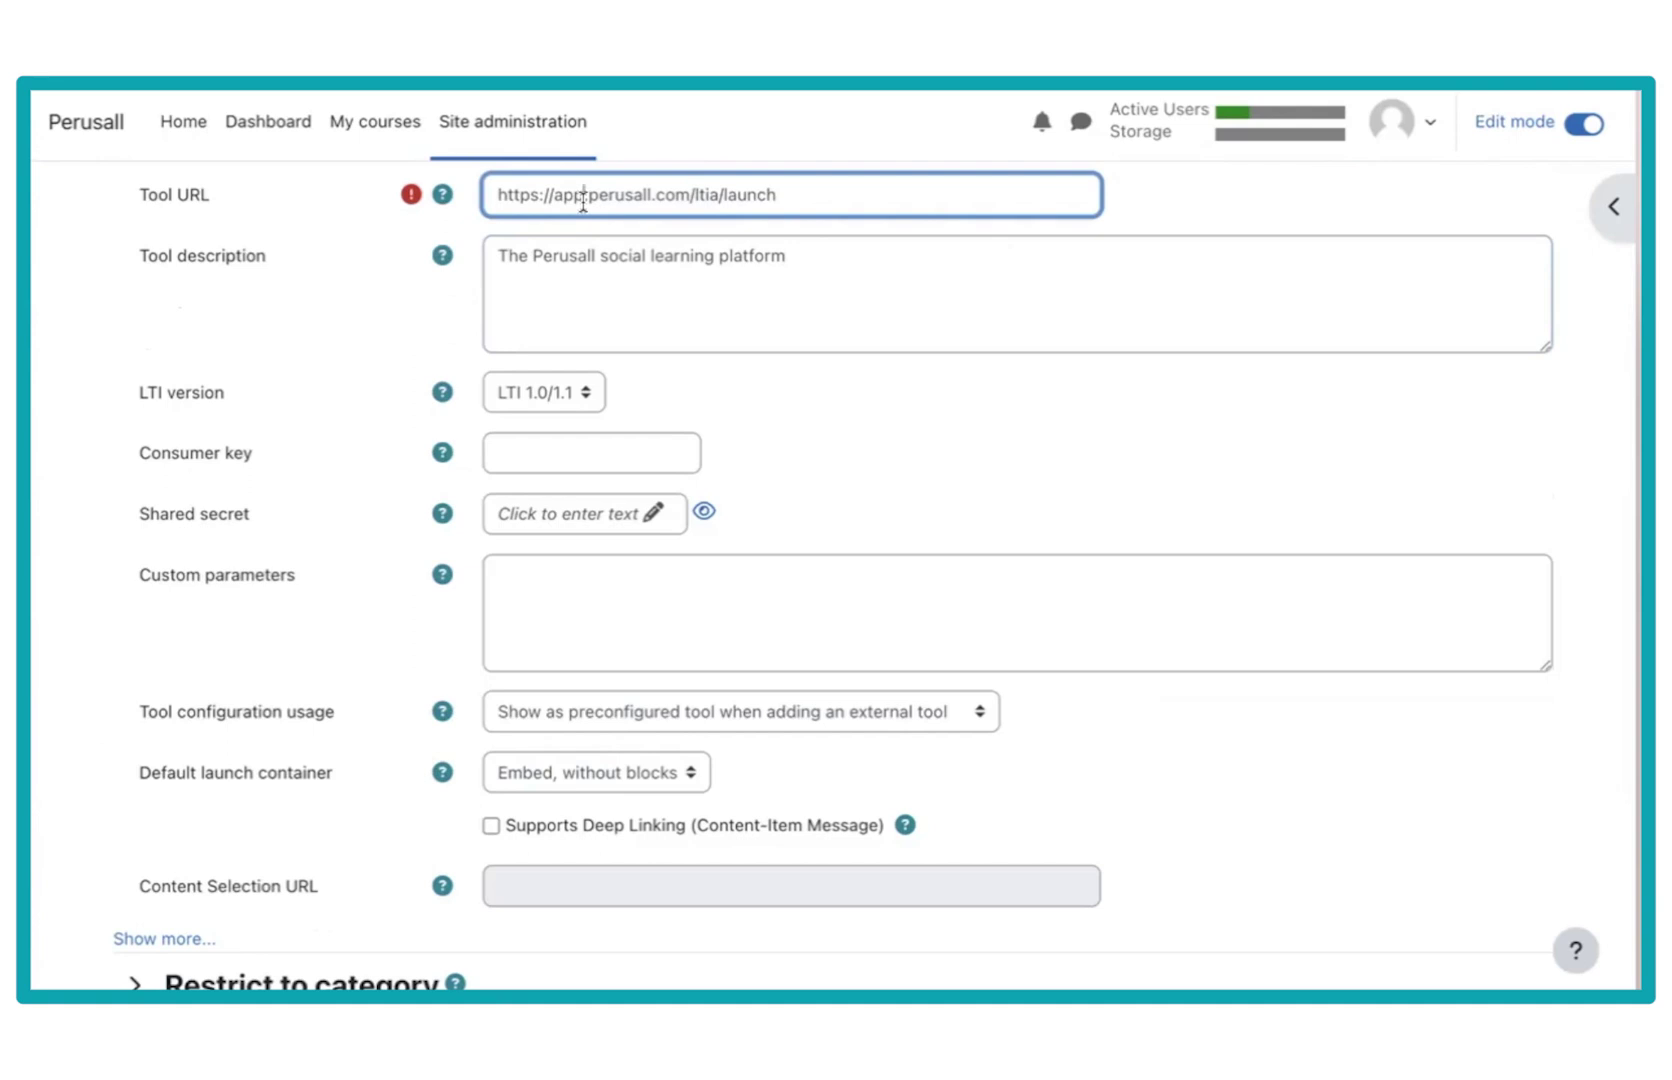
{"action": "key", "text": "BackSpace"}
{"action": "key", "text": "BackSpace"}
{"action": "key", "text": "BackSpace"}
{"action": "type", "text": "staging"}
{"action": "key", "text": "BackSpace"}
{"action": "key", "text": "BackSpace"}
{"action": "key", "text": "BackSpace"}
{"action": "key", "text": "BackSpace"}
{"action": "key", "text": "BackSpace"}
{"action": "key", "text": "BackSpace"}
{"action": "key", "text": "BackSpace"}
{"action": "key", "text": "Delete"}
{"action": "type", "text": "app"}
{"action": "scroll", "coordinate": [790, 295], "scroll_direction": "down", "scroll_amount": 2}
- Set the LTI version to LTI 1.3 with Keyset URL as the public key type
{"action": "left_click_drag", "start_coordinate": [213, 261], "coordinate": [83, 262]}
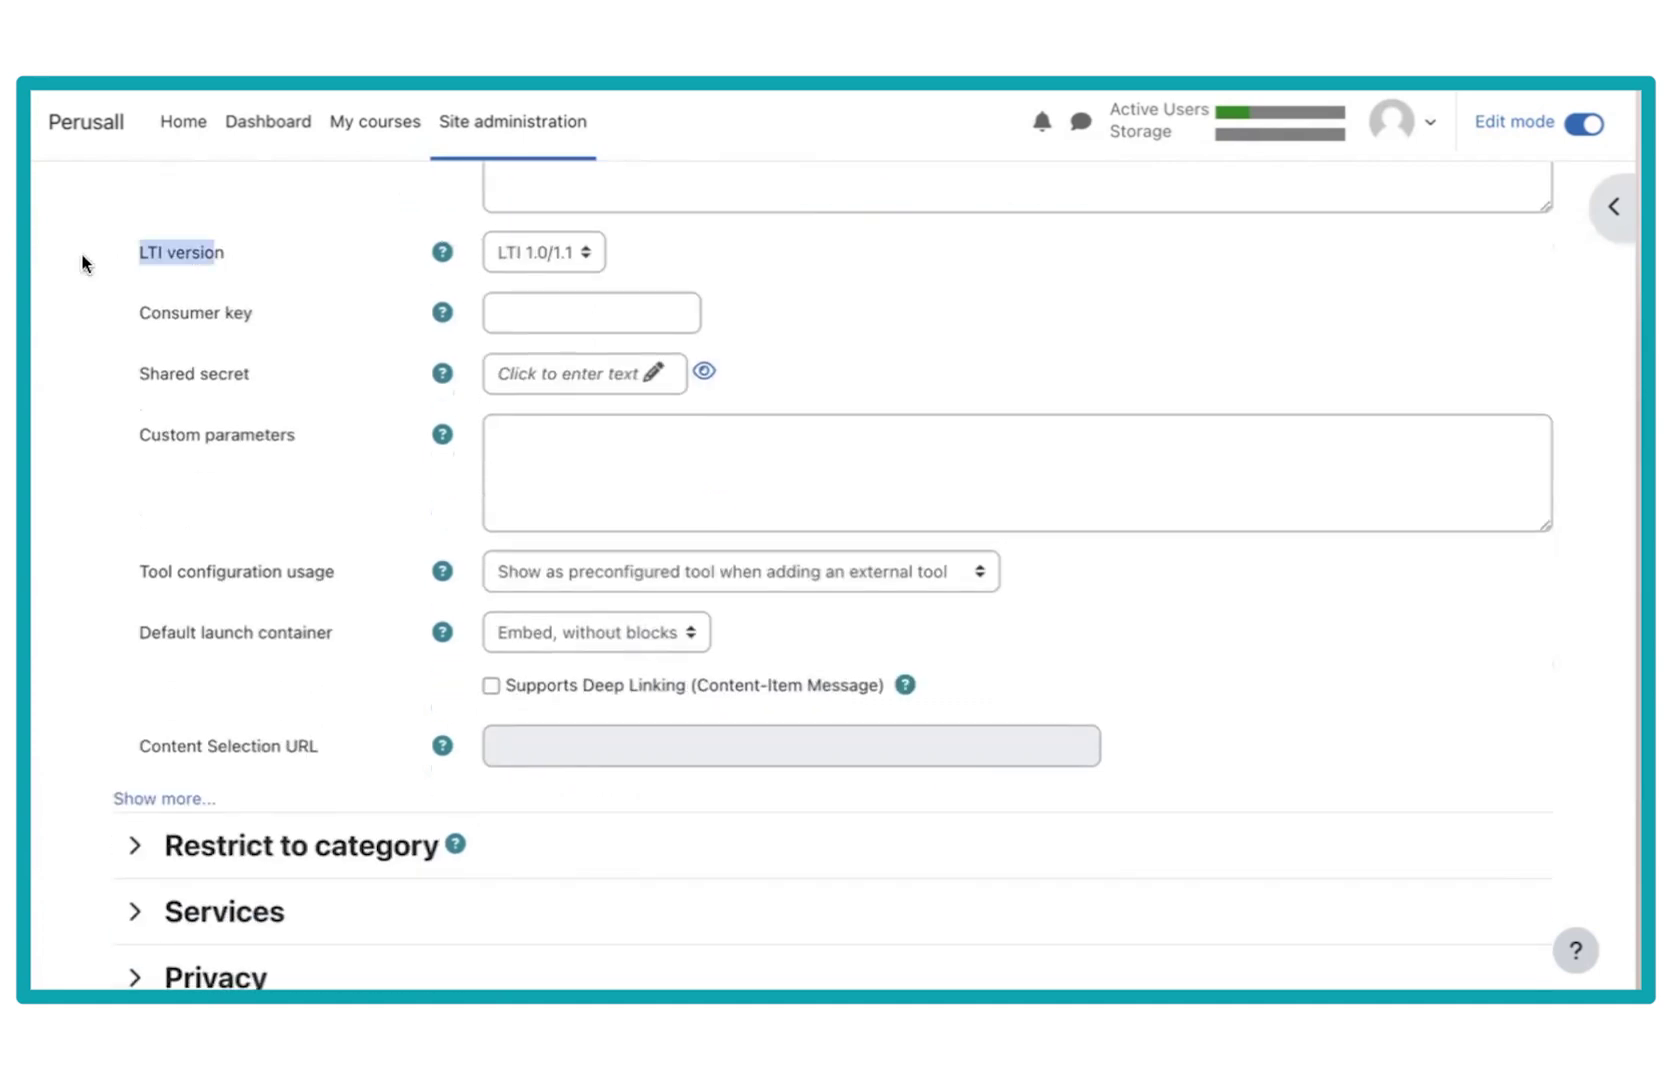
{"action": "left_click", "coordinate": [566, 266]}
{"action": "left_click", "coordinate": [536, 285]}
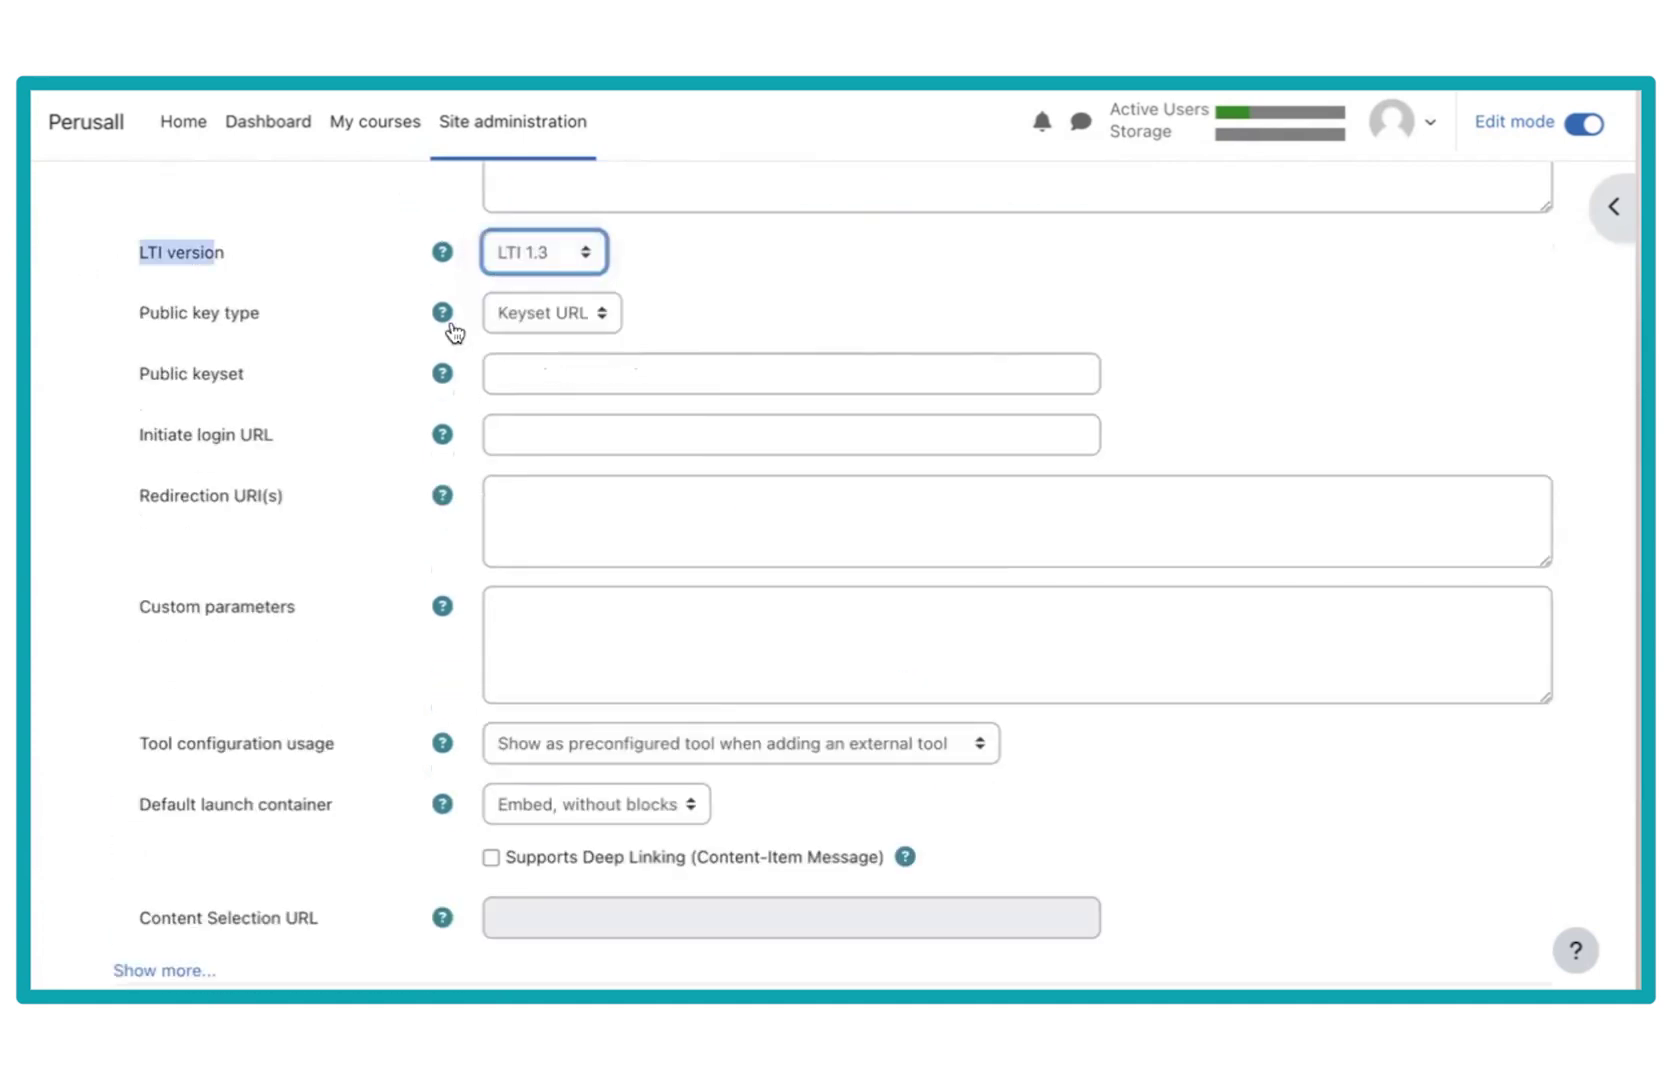
{"action": "scroll", "coordinate": [452, 332], "scroll_direction": "down", "scroll_amount": 3}
{"action": "scroll", "coordinate": [452, 328], "scroll_direction": "up", "scroll_amount": 2}
{"action": "left_click", "coordinate": [608, 258]}
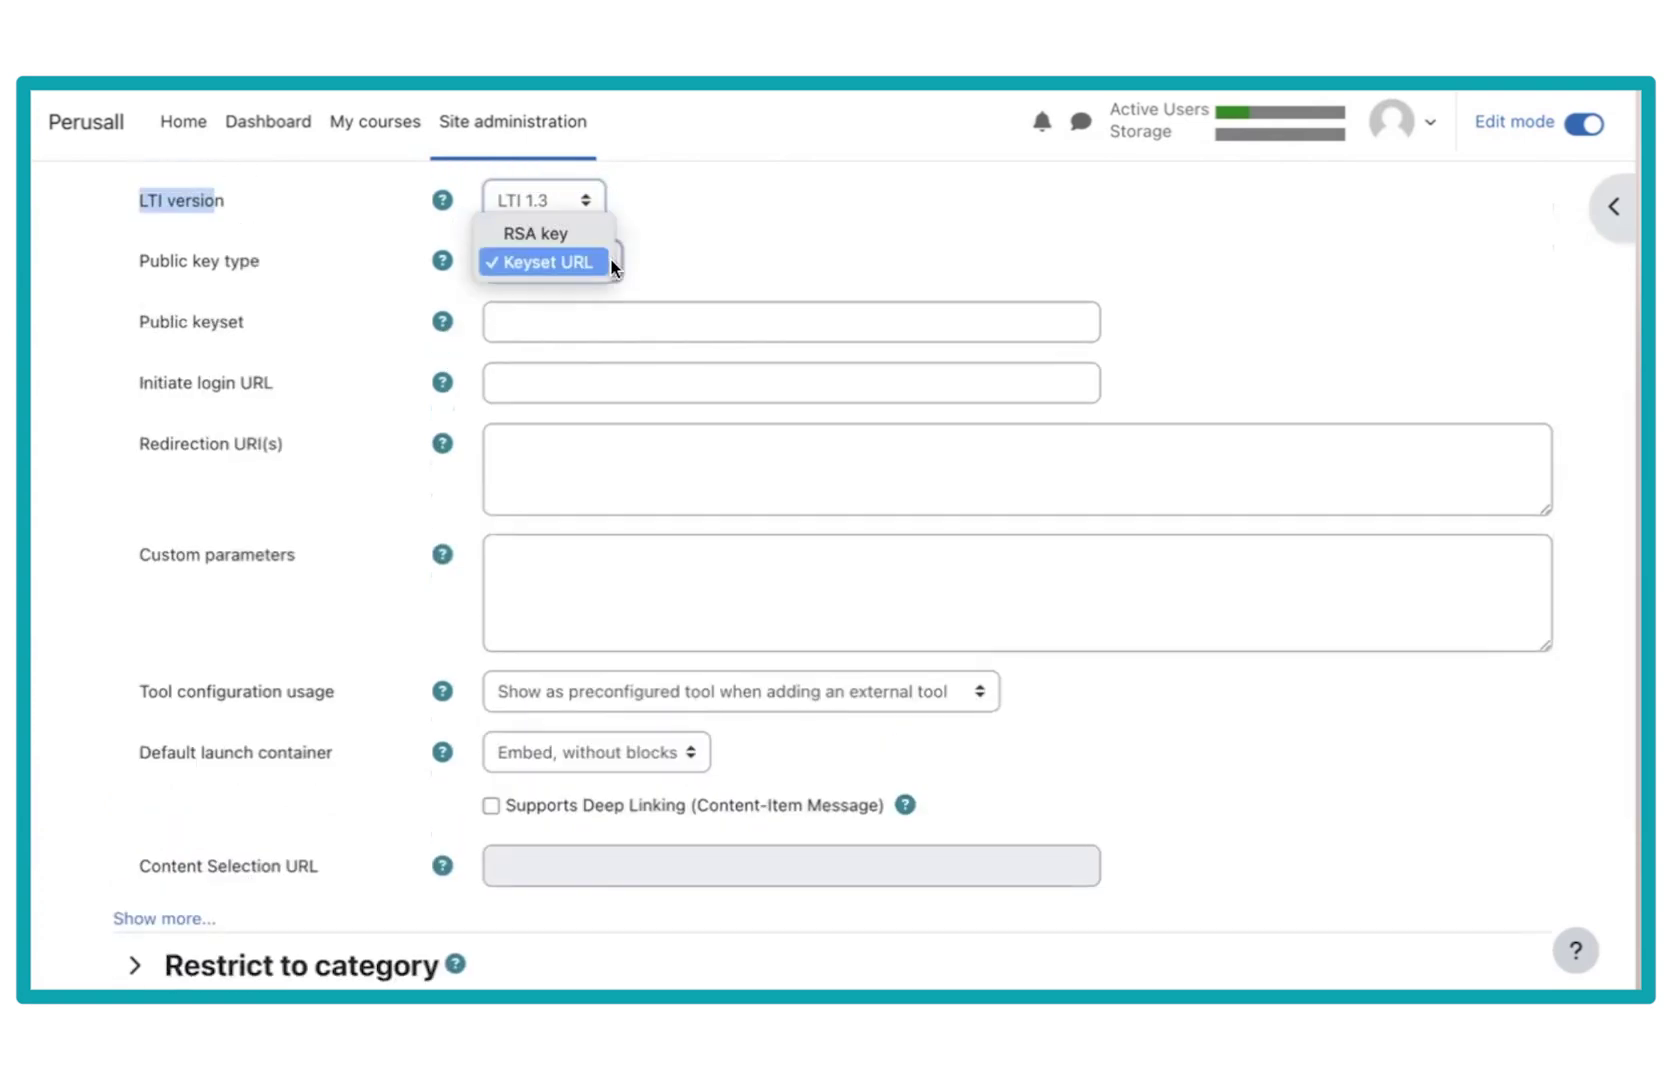
{"action": "left_click", "coordinate": [543, 268]}
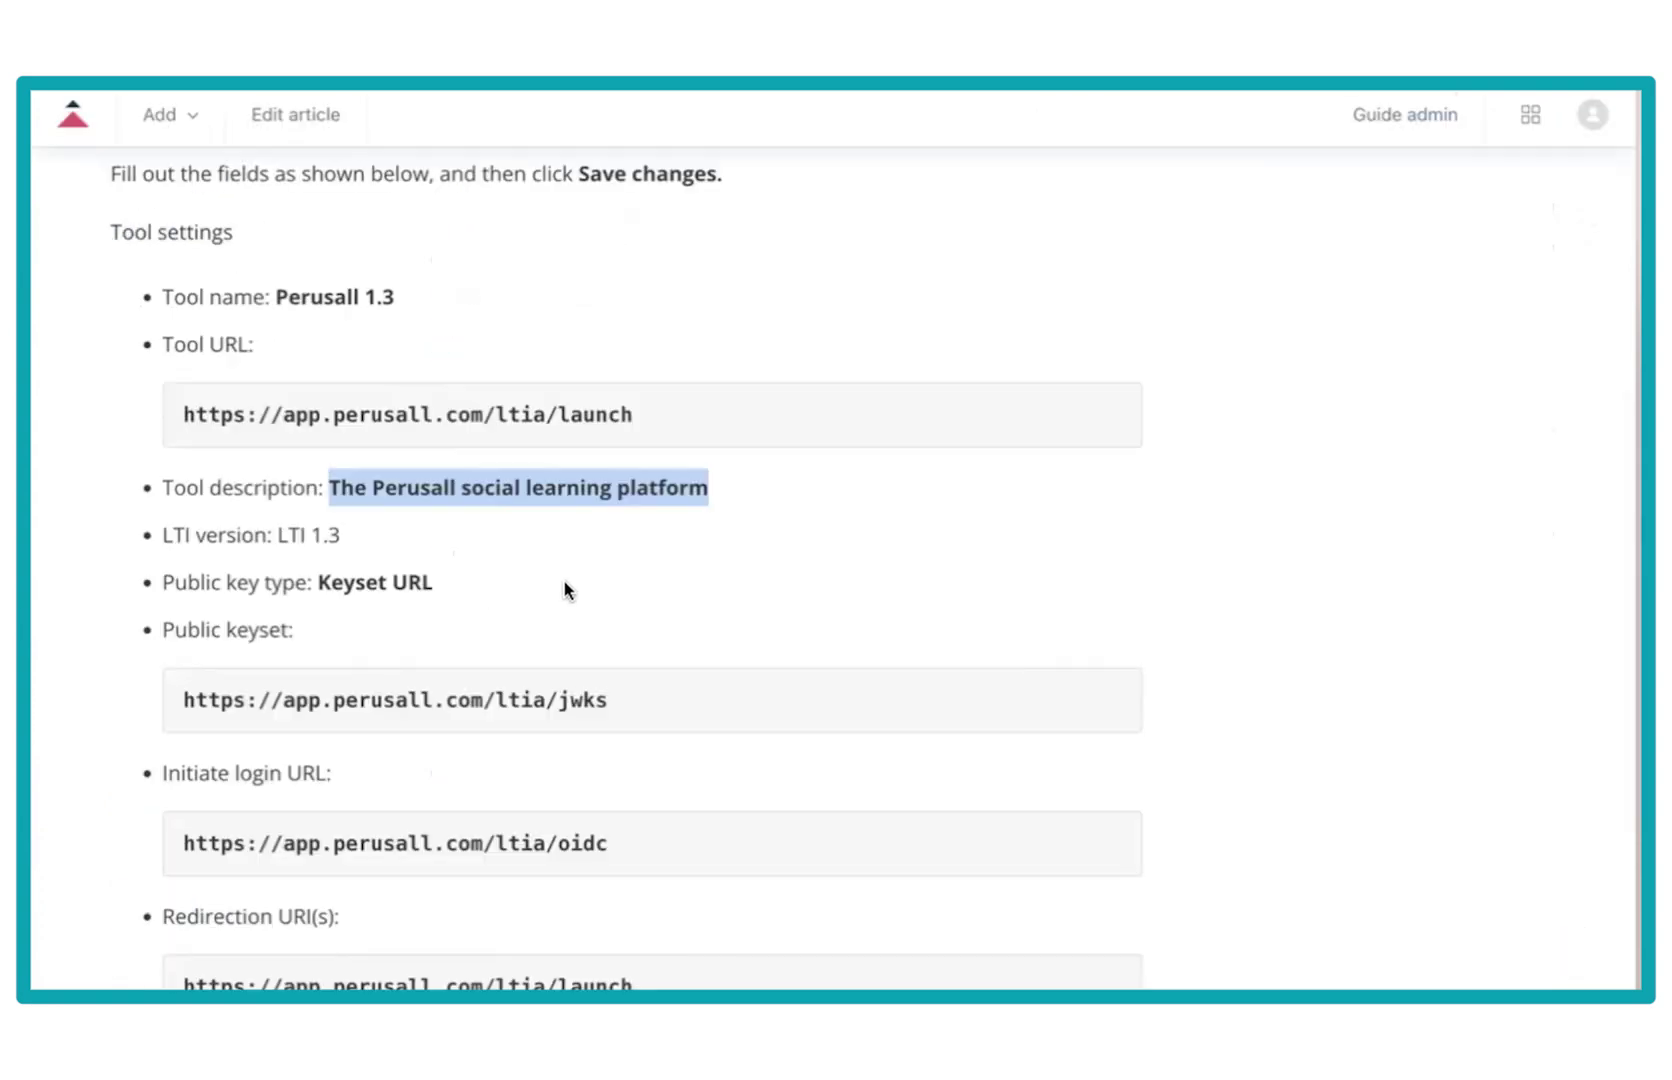
{"action": "scroll", "coordinate": [565, 588], "scroll_direction": "down", "scroll_amount": 2}
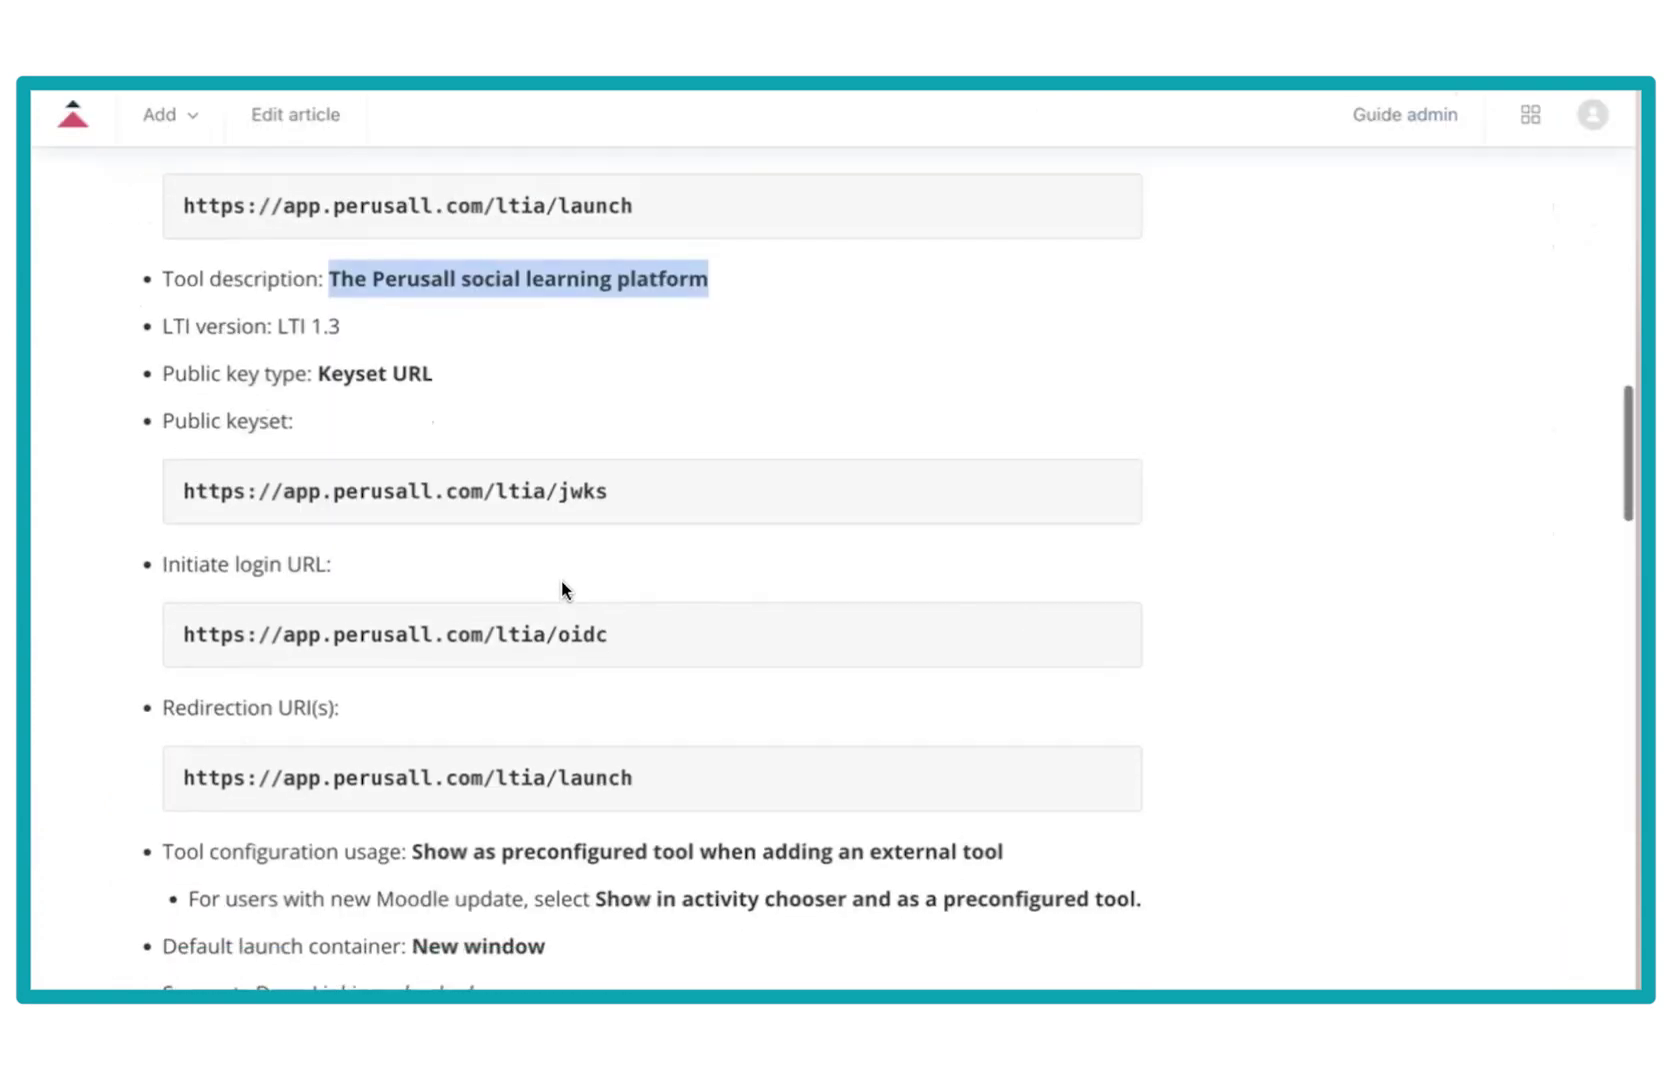
{"action": "left_click_drag", "start_coordinate": [634, 490], "coordinate": [172, 494]}
{"action": "key", "text": "ctrl+c"}
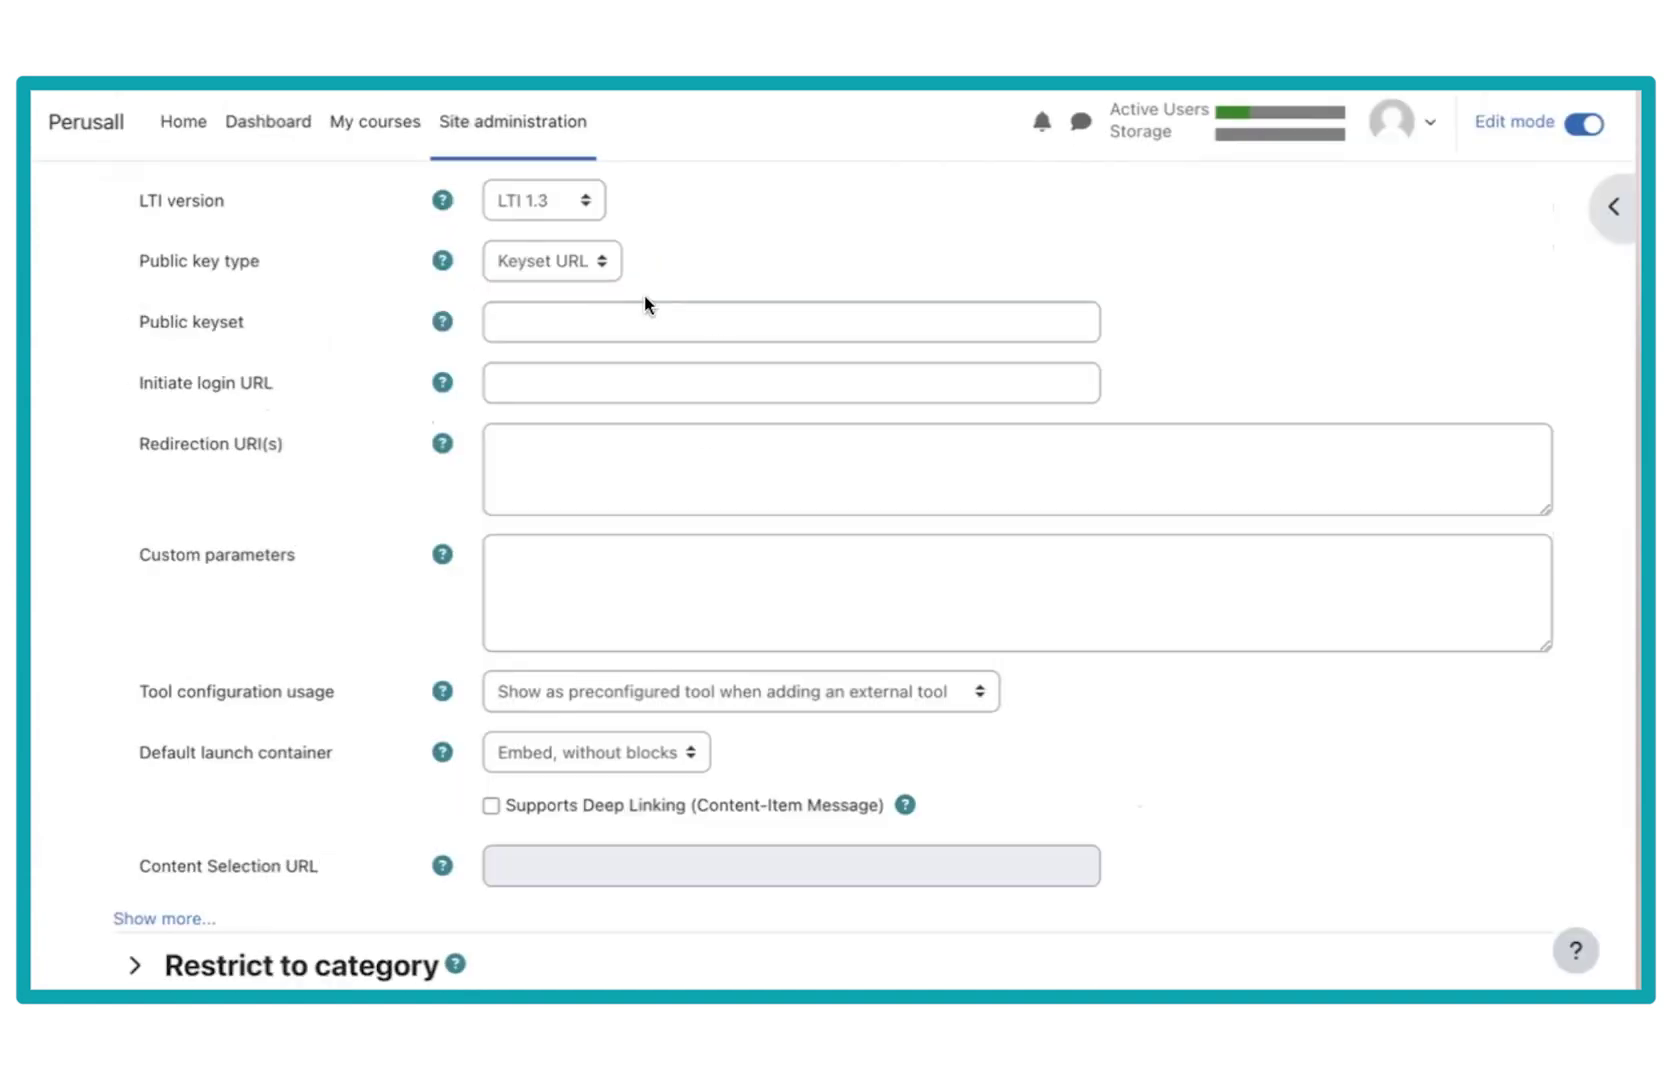
{"action": "left_click", "coordinate": [636, 318]}
{"action": "key", "text": "ctrl+v"}
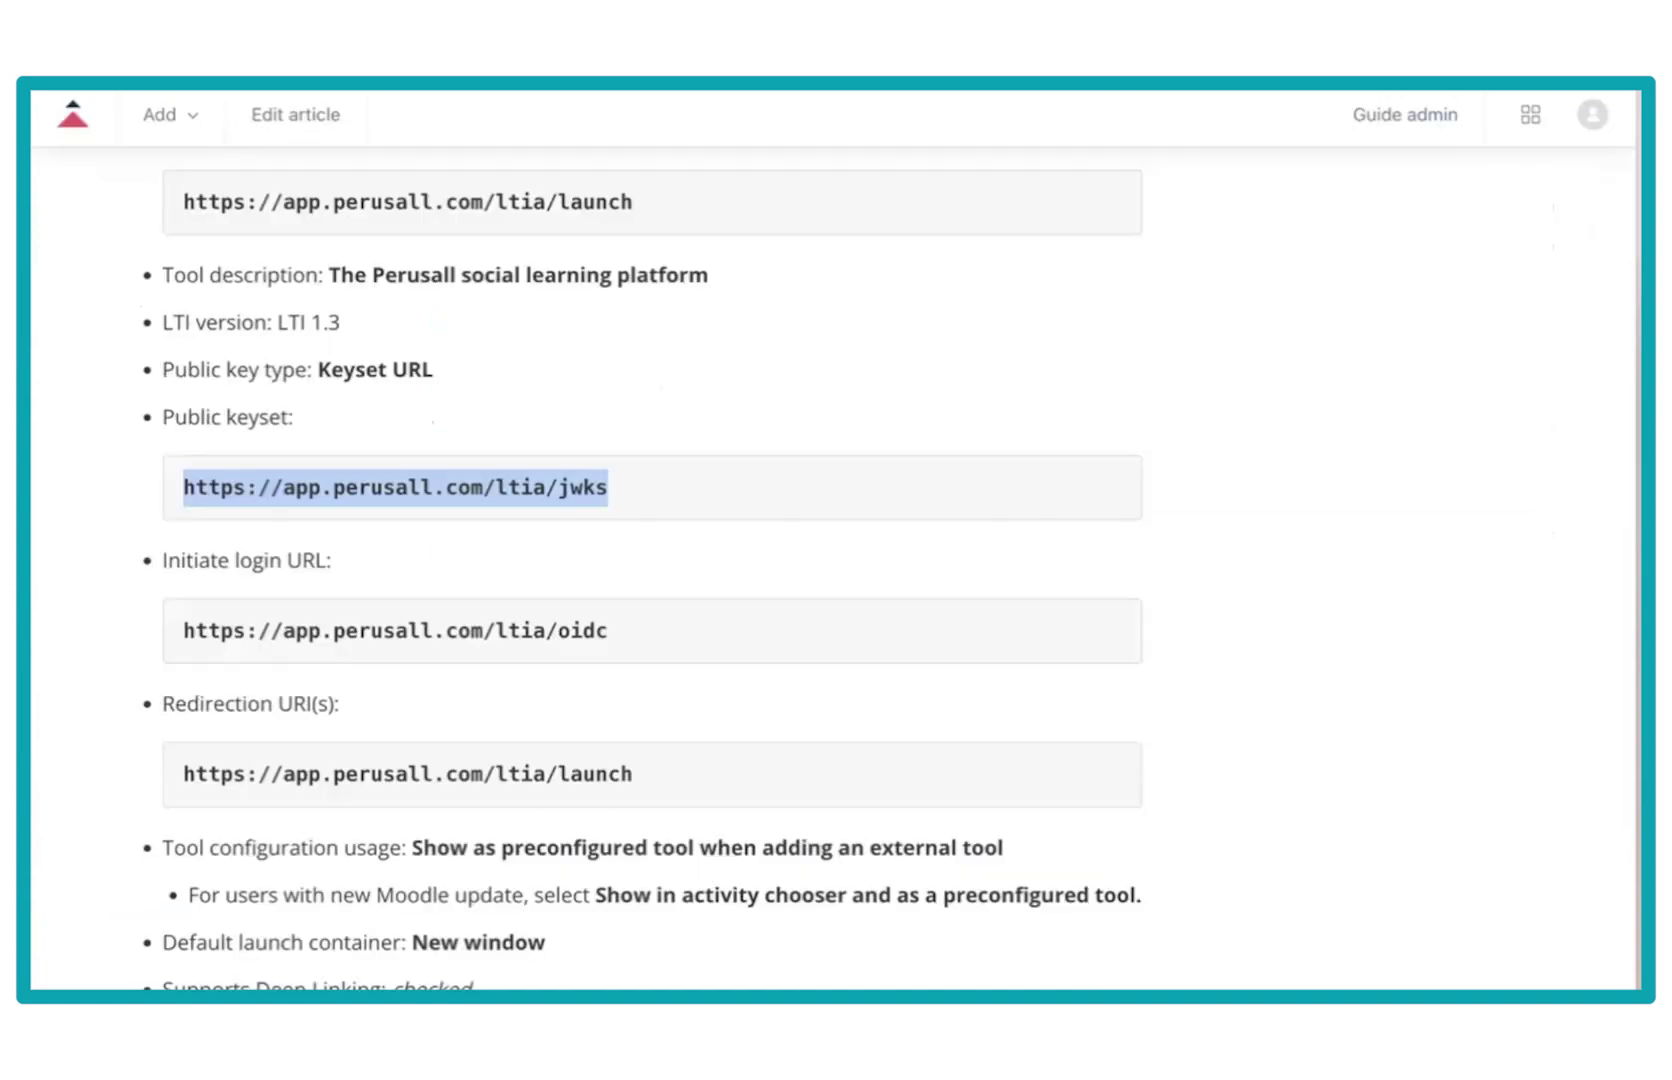
{"action": "scroll", "coordinate": [665, 643], "scroll_direction": "down", "scroll_amount": 2}
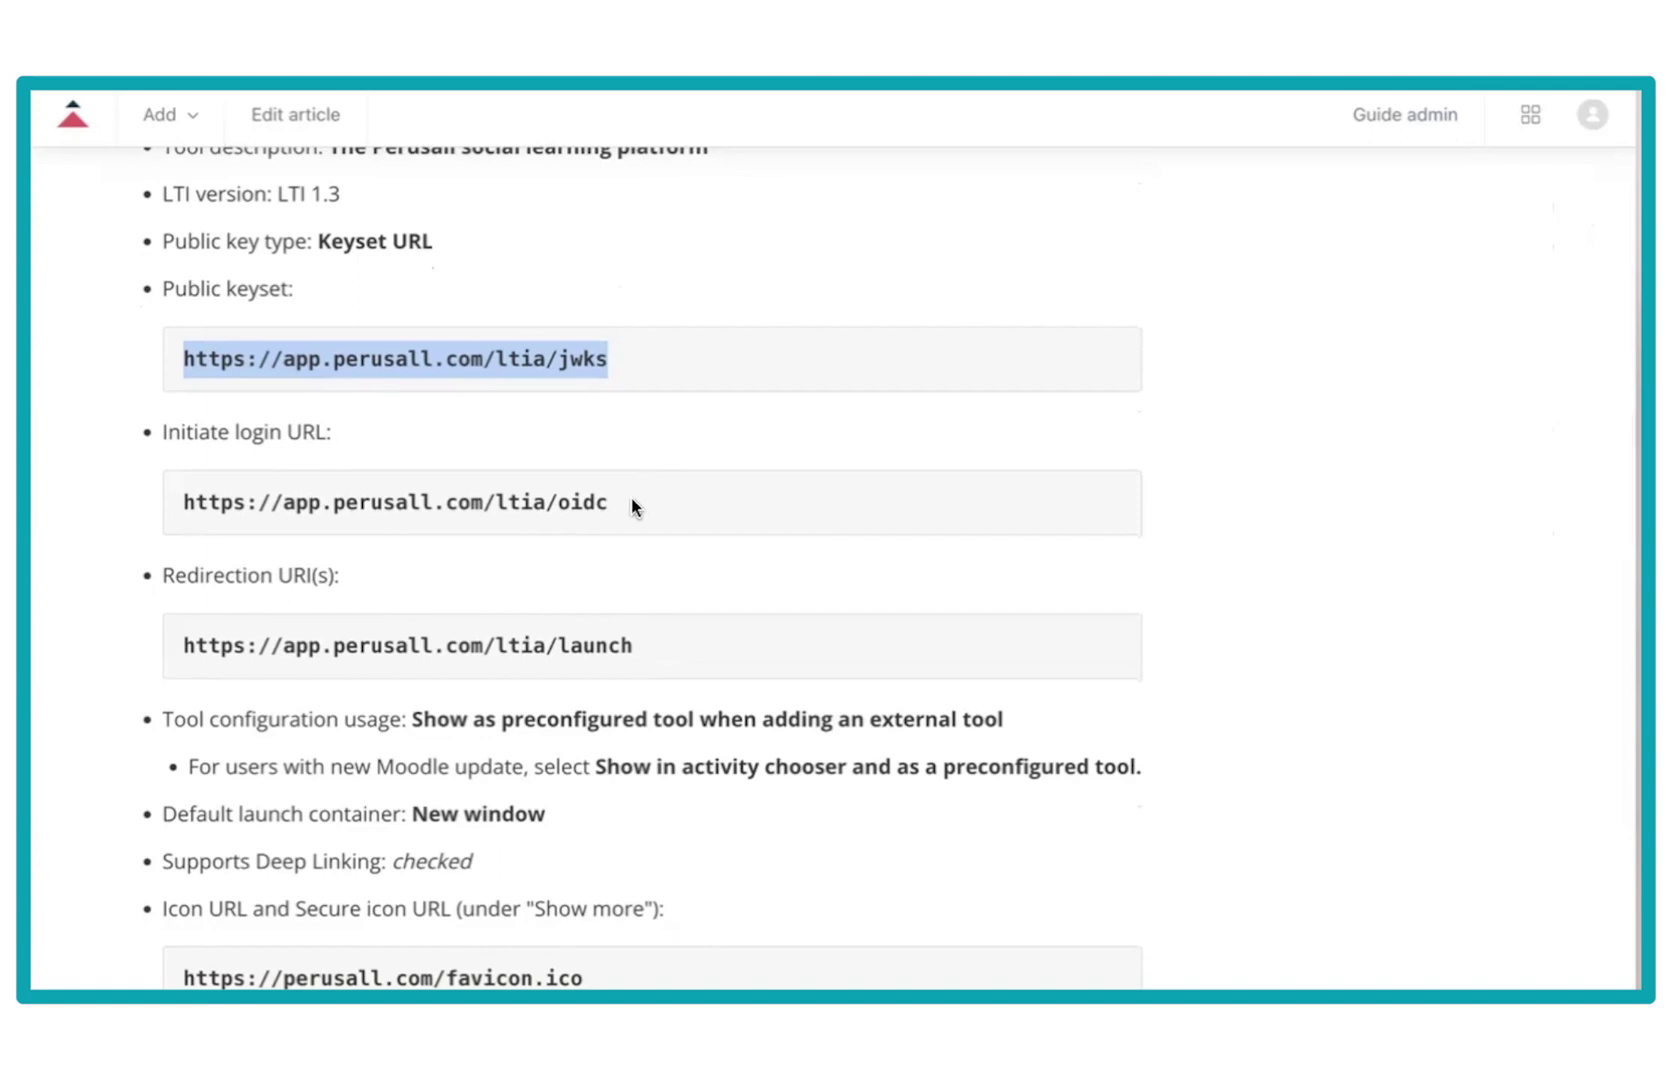
{"action": "left_click_drag", "start_coordinate": [632, 502], "coordinate": [175, 500]}
{"action": "key", "text": "ctrl+c"}
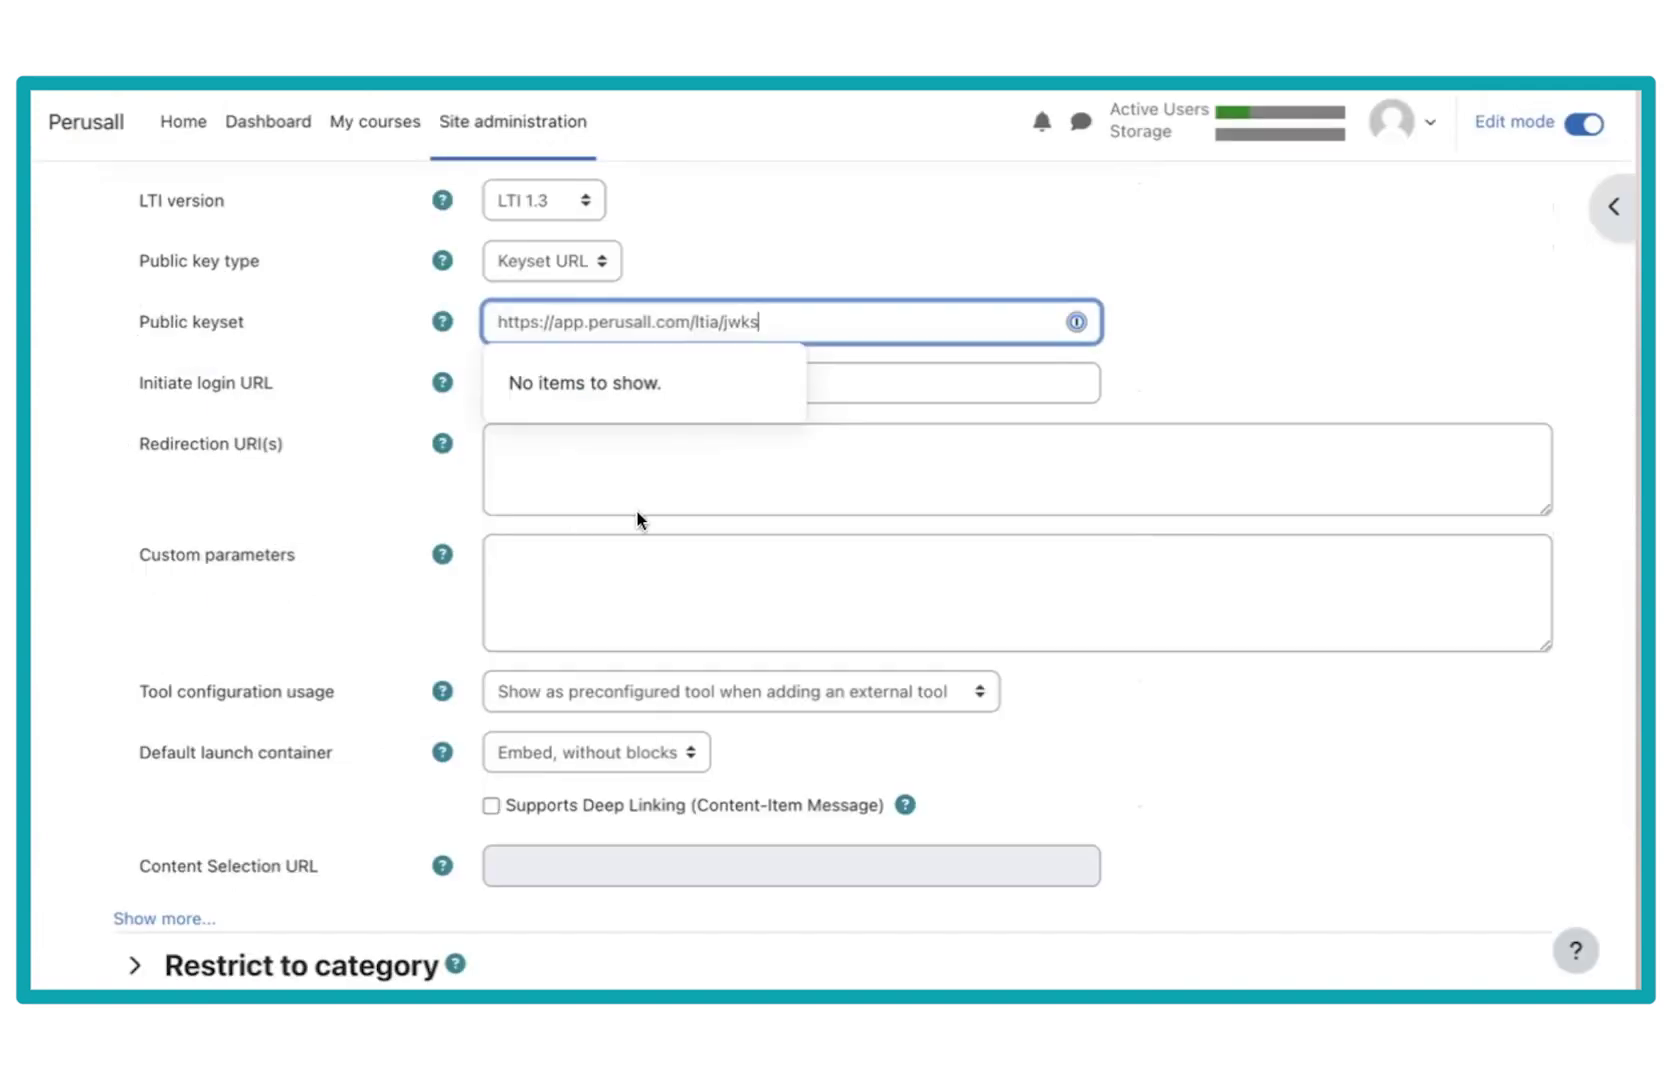
{"action": "left_click", "coordinate": [627, 467]}
{"action": "key", "text": "ctrl+v"}
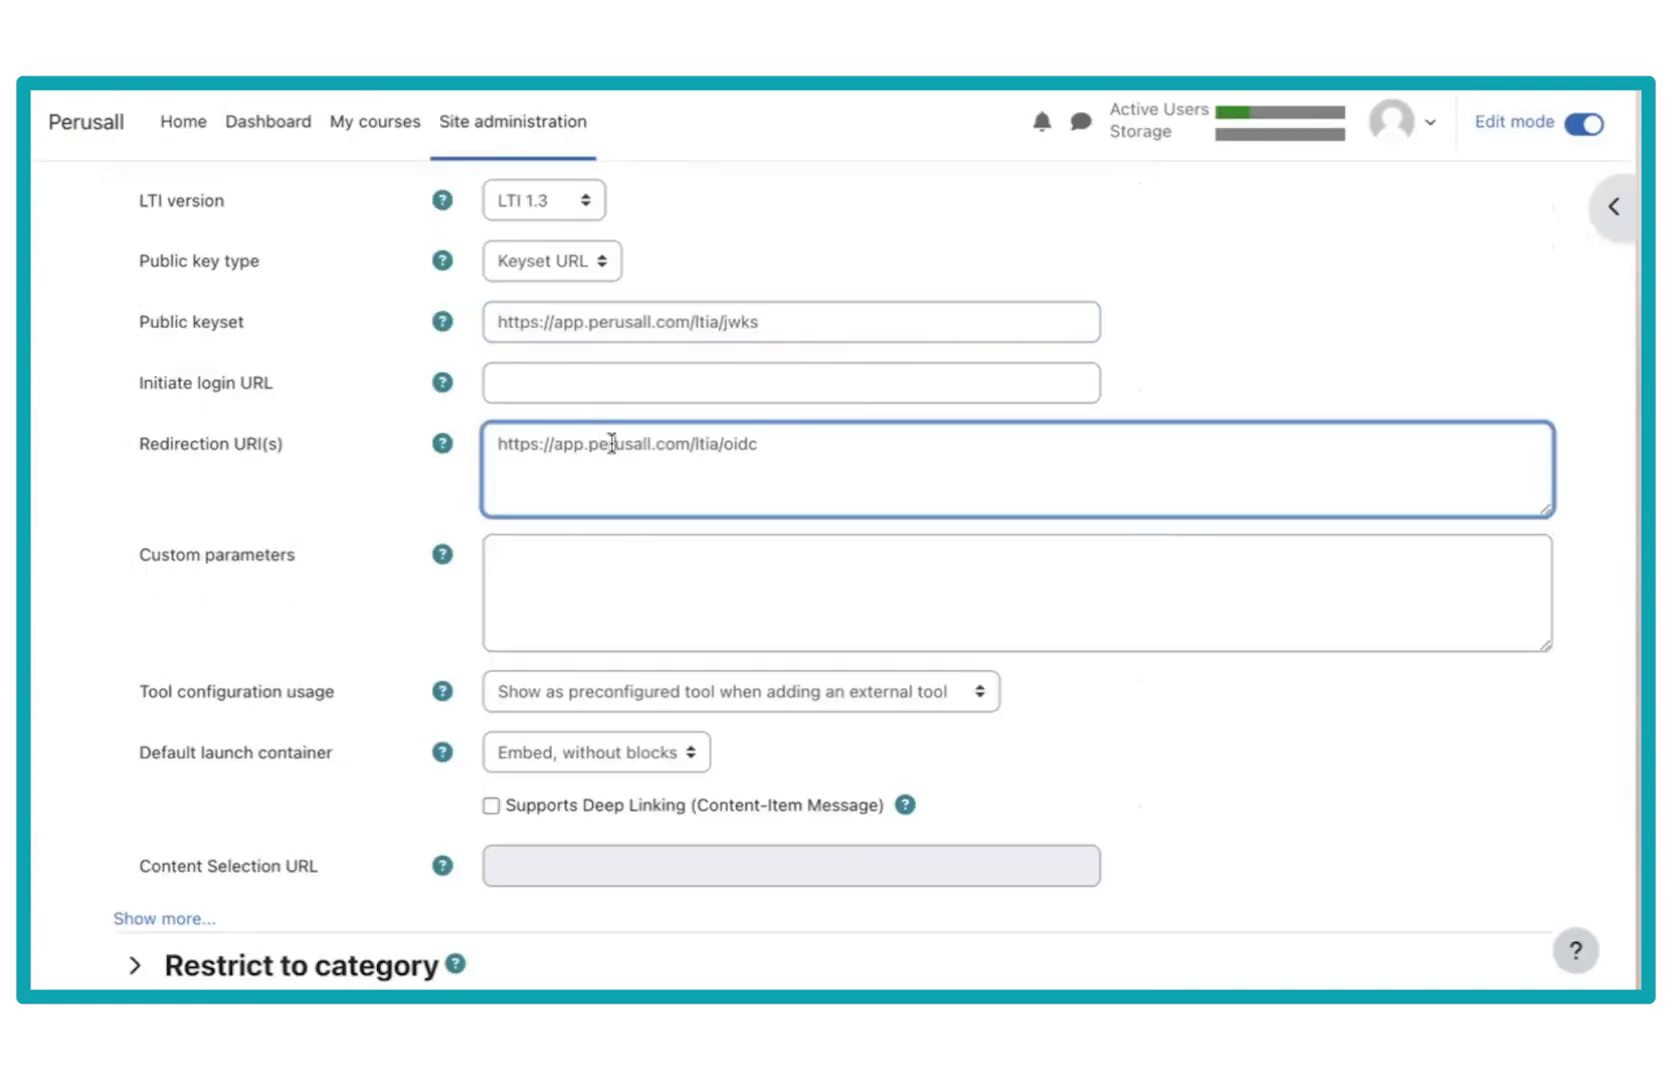
{"action": "key", "text": "ctrl+a"}
{"action": "key", "text": "ctrl+x"}
{"action": "left_click", "coordinate": [534, 375]}
{"action": "key", "text": "ctrl+v"}
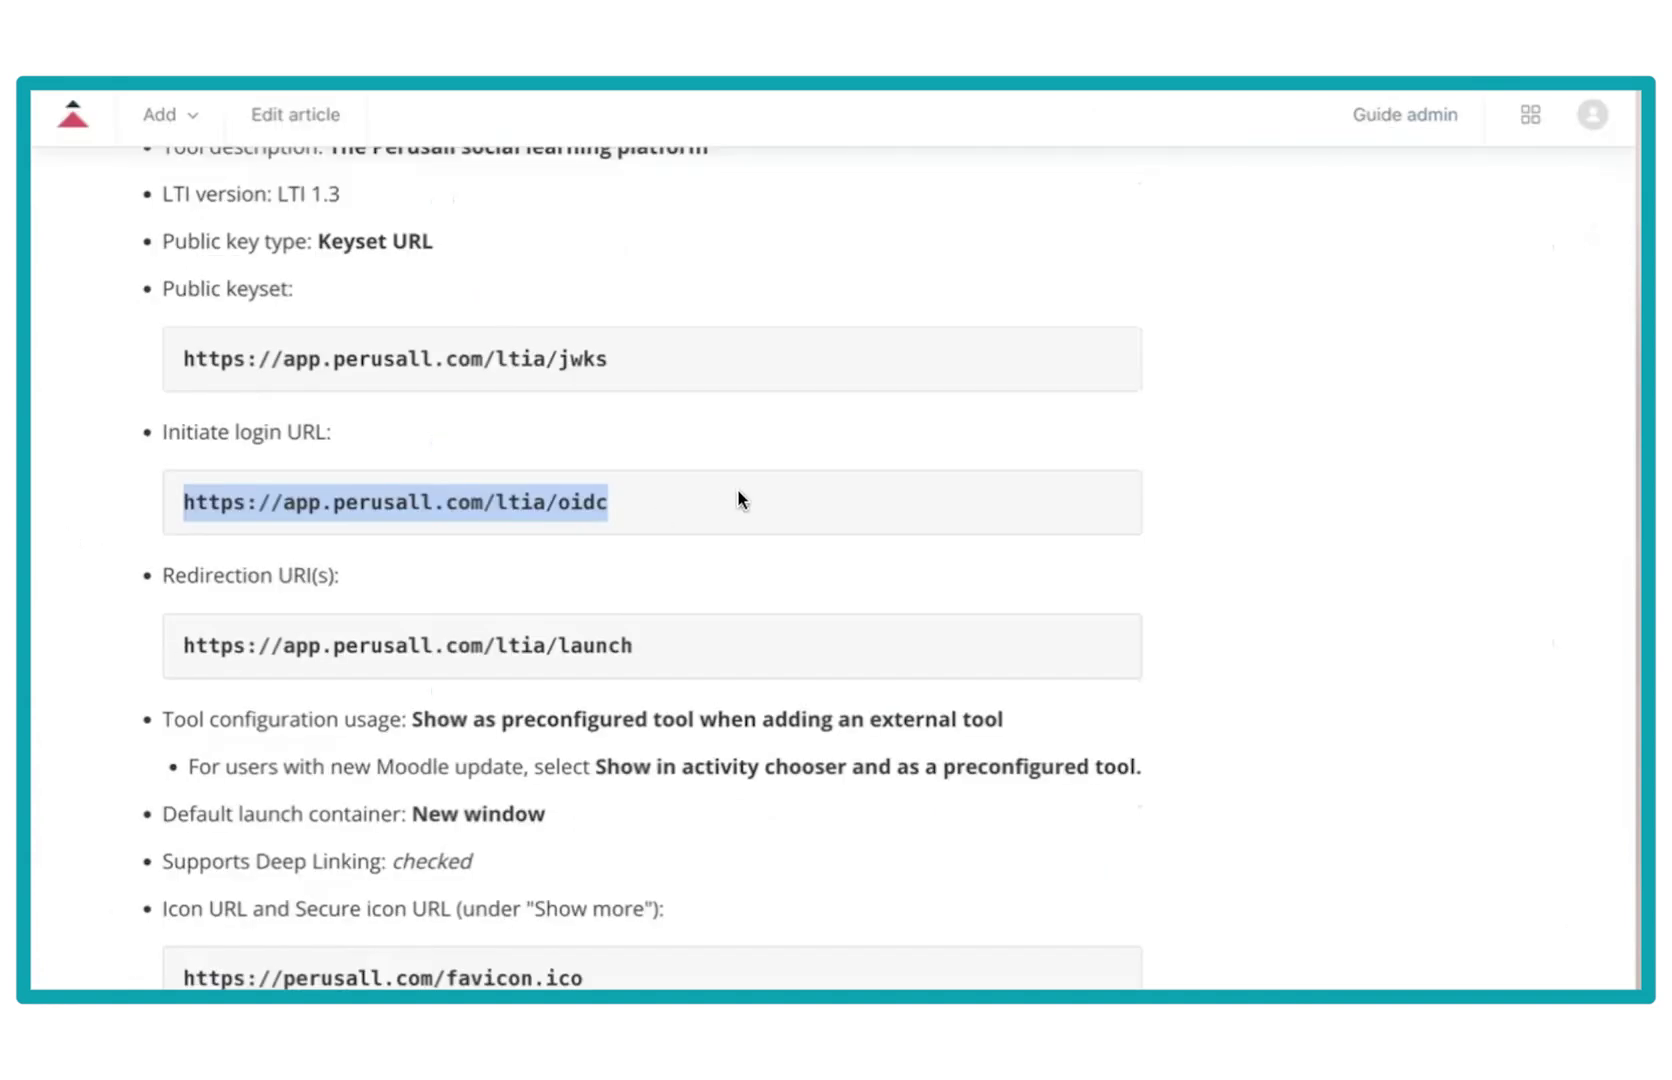
{"action": "left_click_drag", "start_coordinate": [634, 645], "coordinate": [141, 656]}
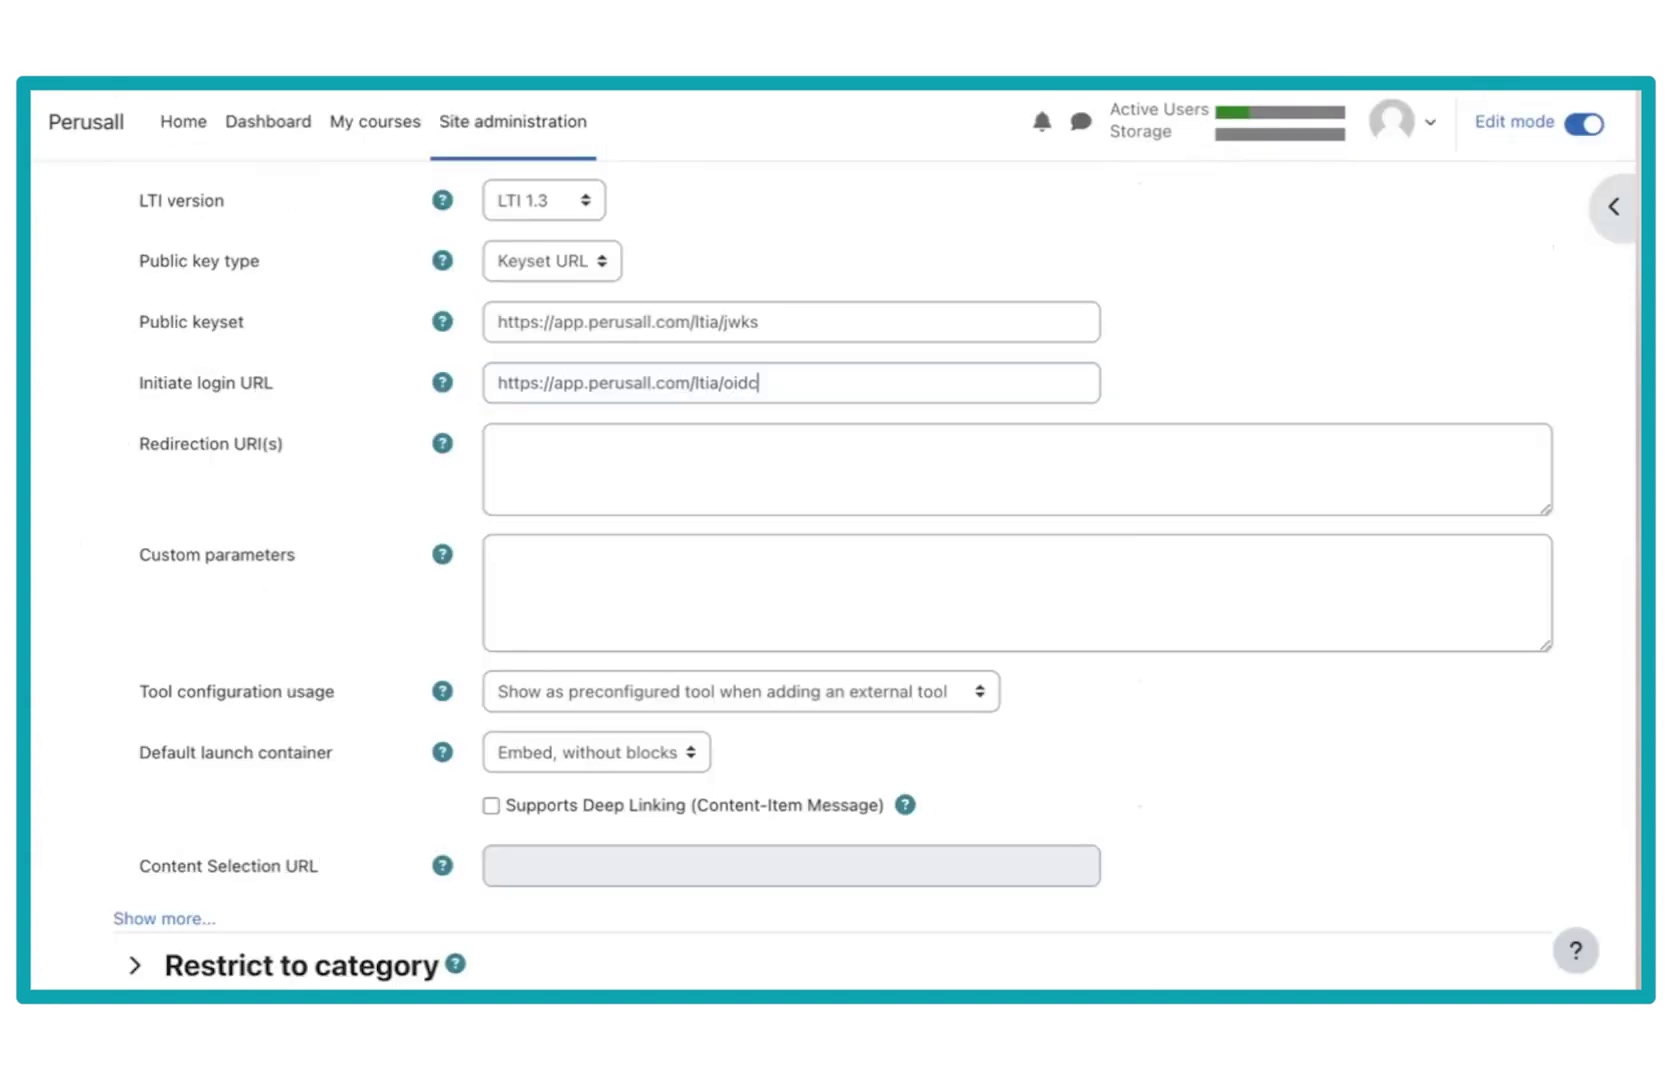
{"action": "left_click", "coordinate": [661, 455]}
{"action": "key", "text": "ctrl+v"}
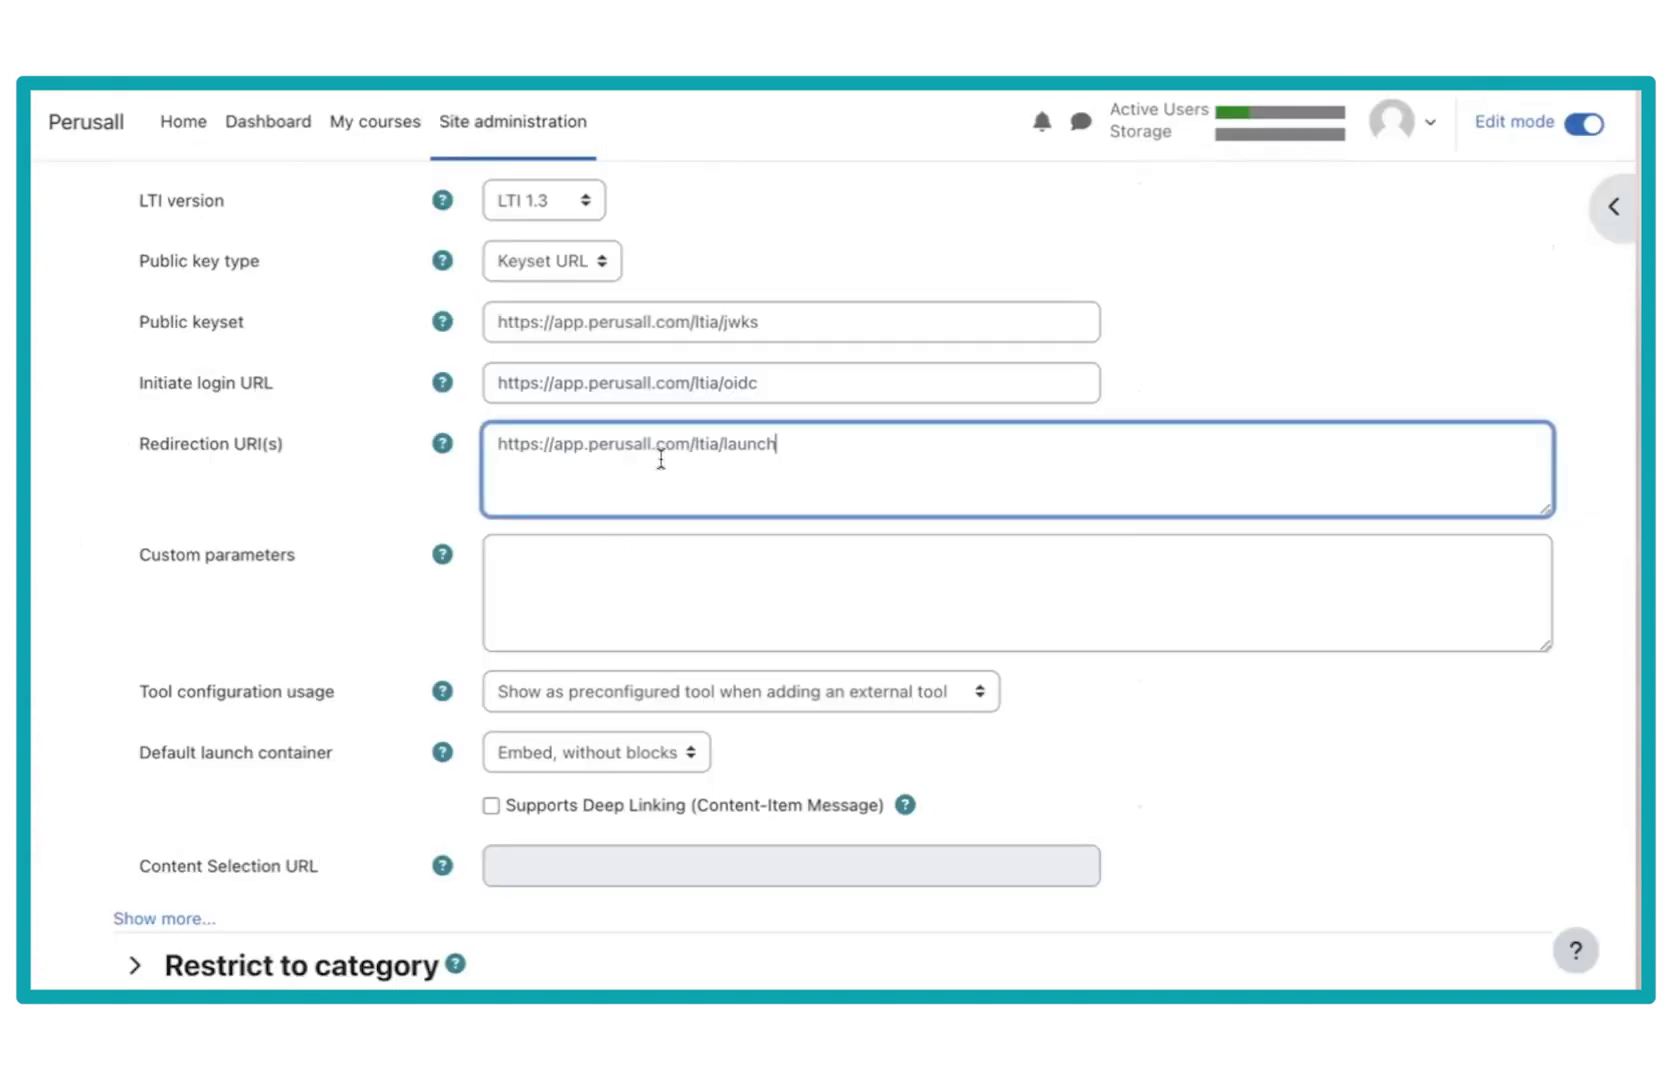
{"action": "scroll", "coordinate": [328, 580], "scroll_direction": "down", "scroll_amount": 3}
{"action": "scroll", "coordinate": [327, 576], "scroll_direction": "down", "scroll_amount": 1}
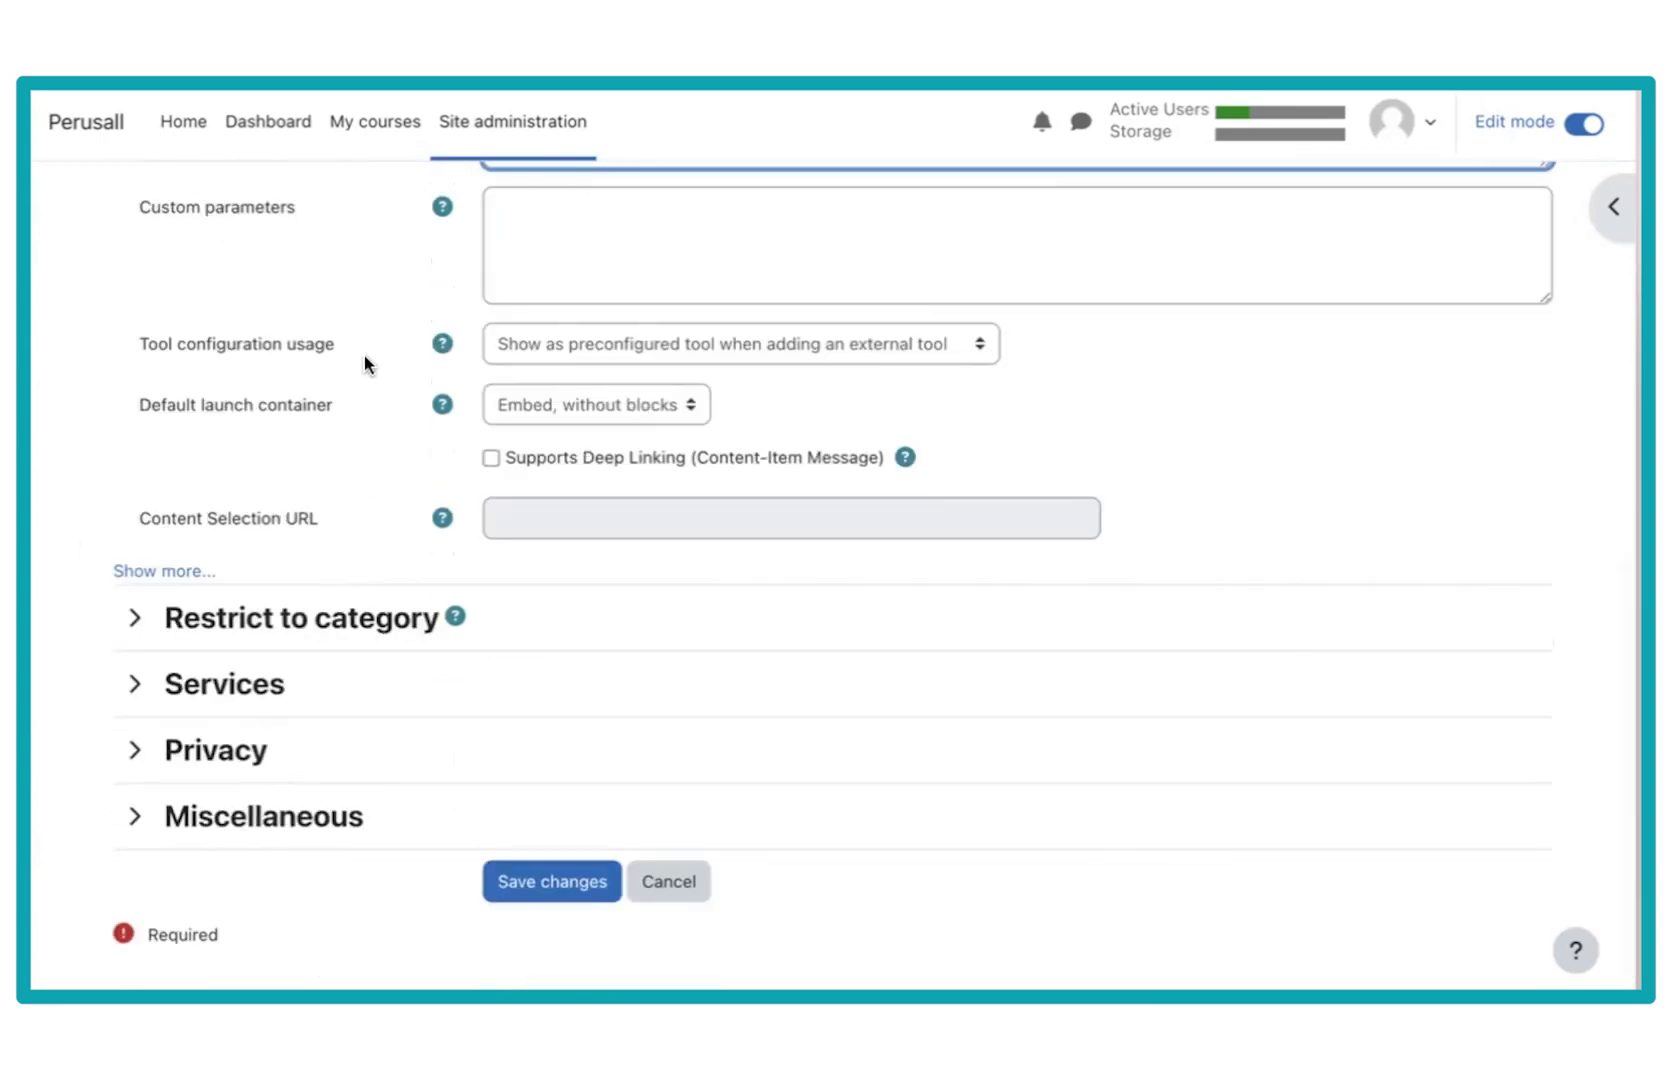
- Show the tool in the activity chooser, launch it in a new window, and enable Deep Linking
{"action": "left_click_drag", "start_coordinate": [355, 344], "coordinate": [112, 345]}
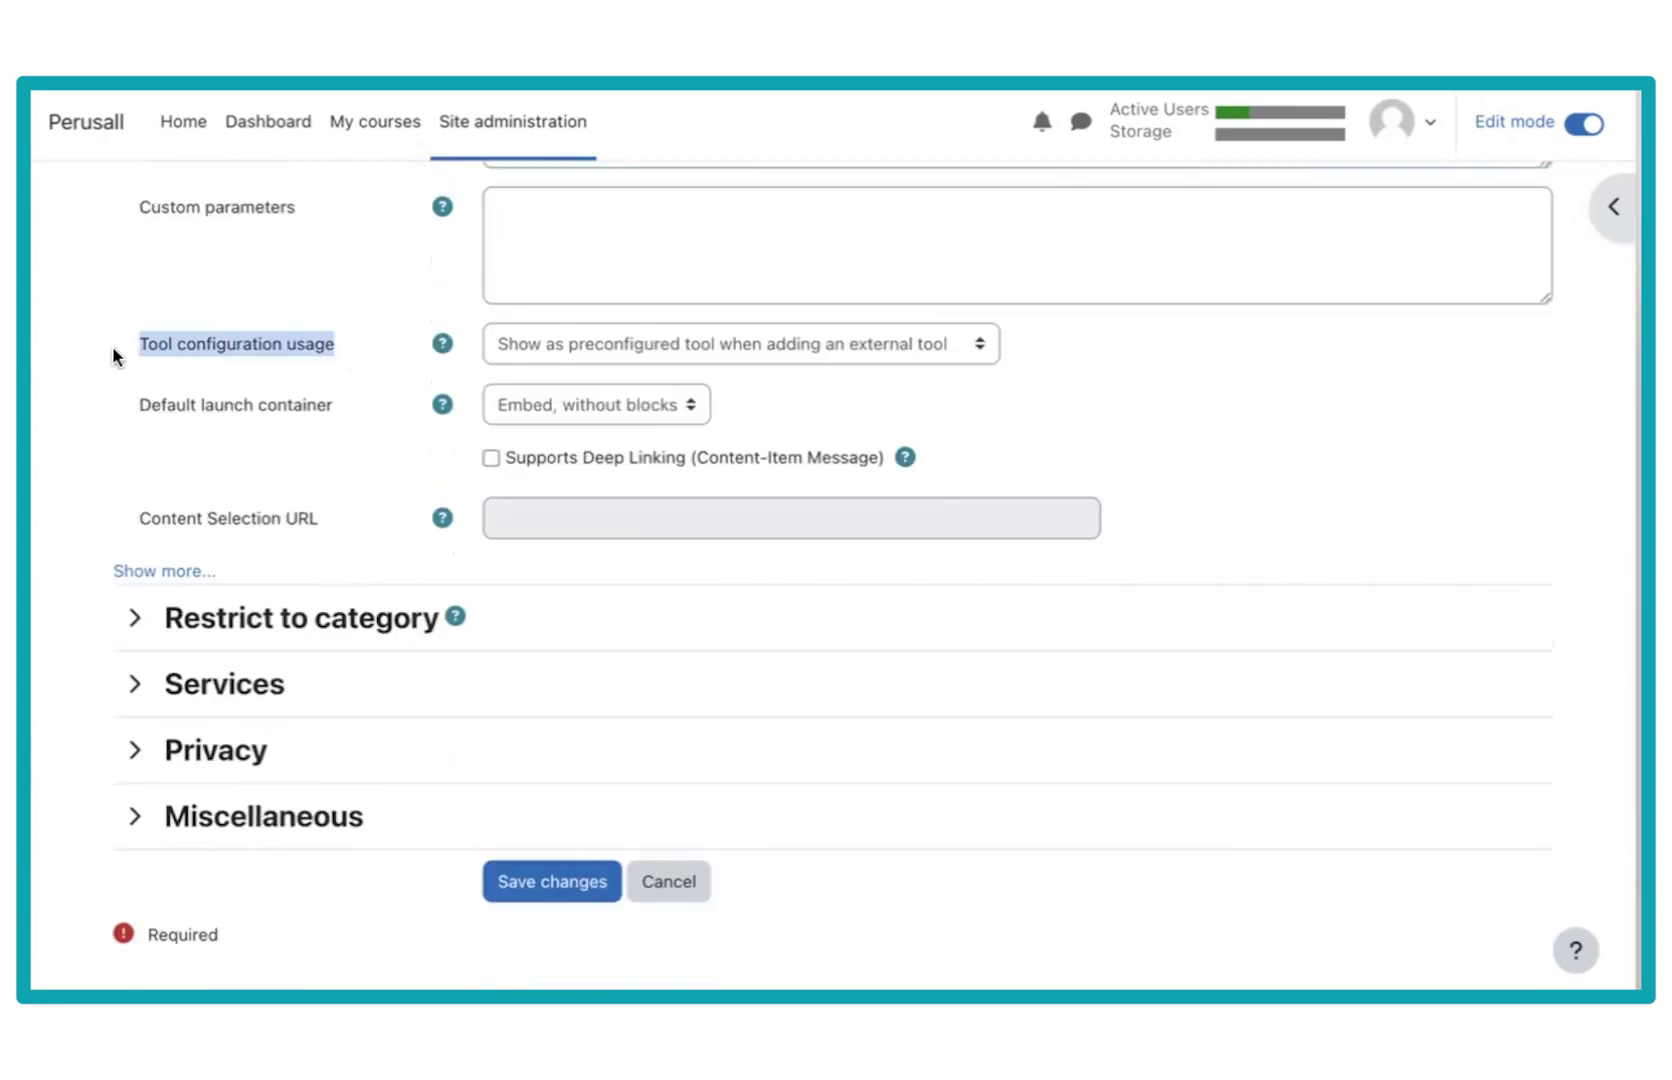
{"action": "left_click", "coordinate": [722, 343]}
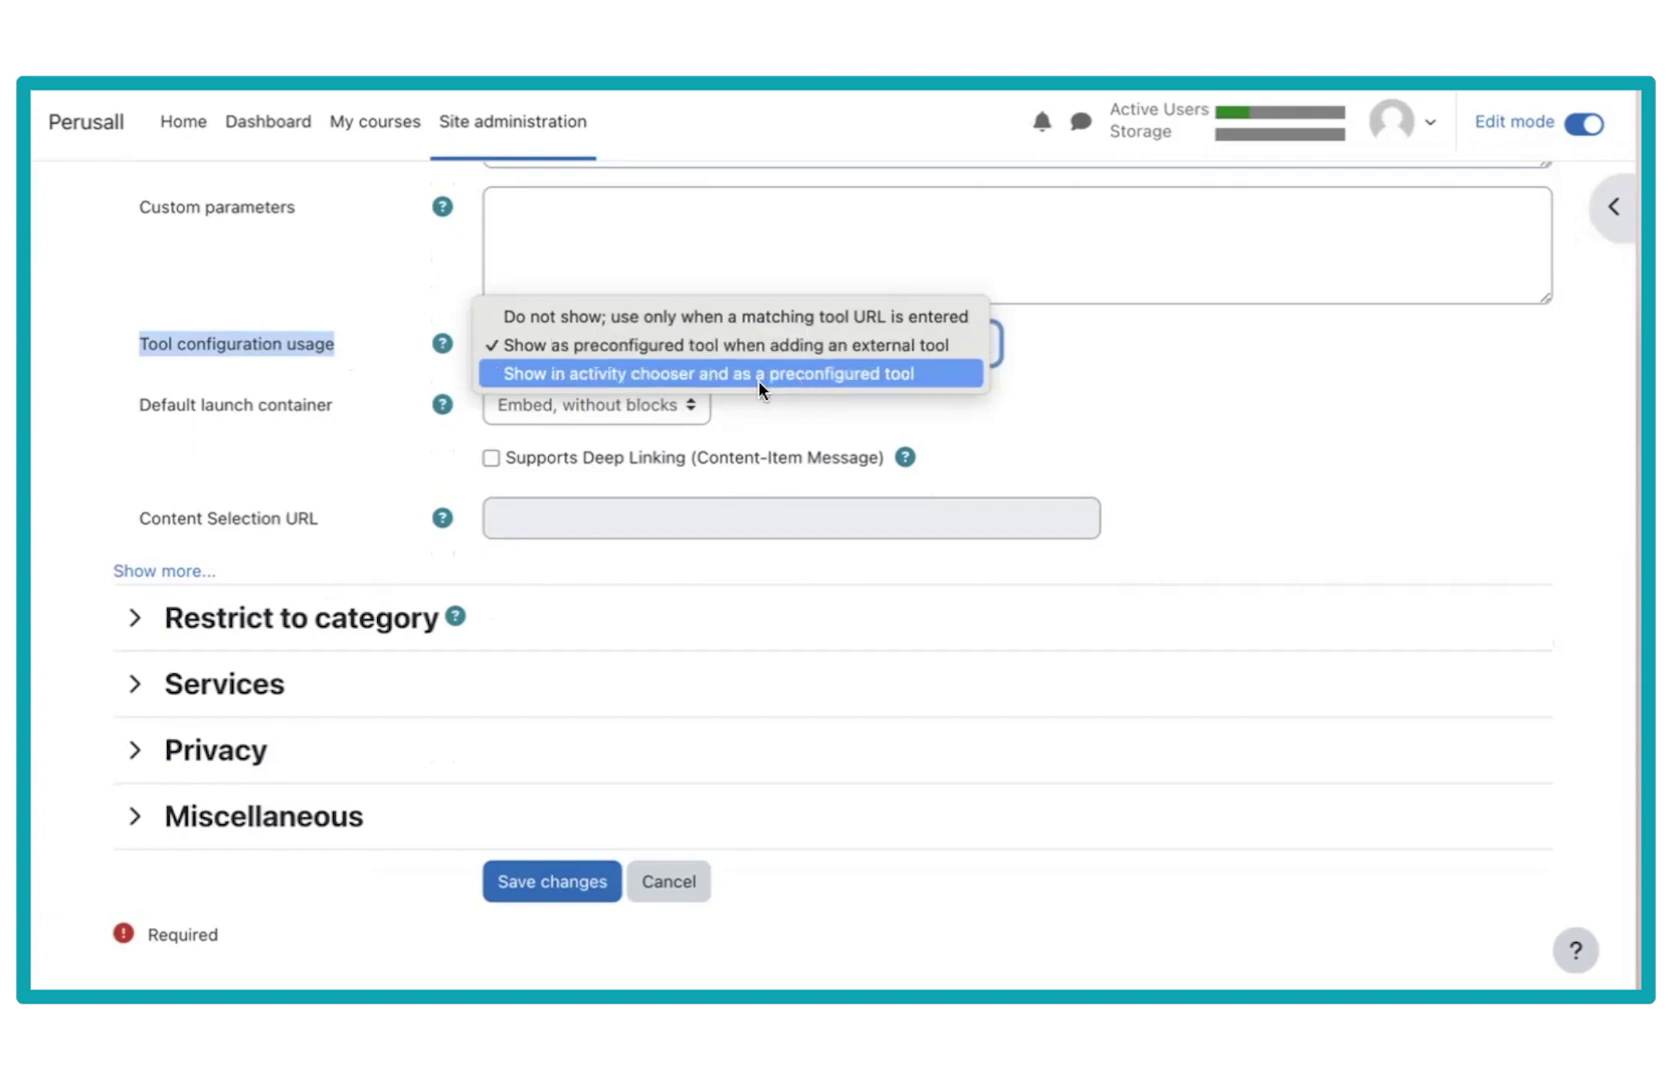
{"action": "left_click", "coordinate": [733, 374]}
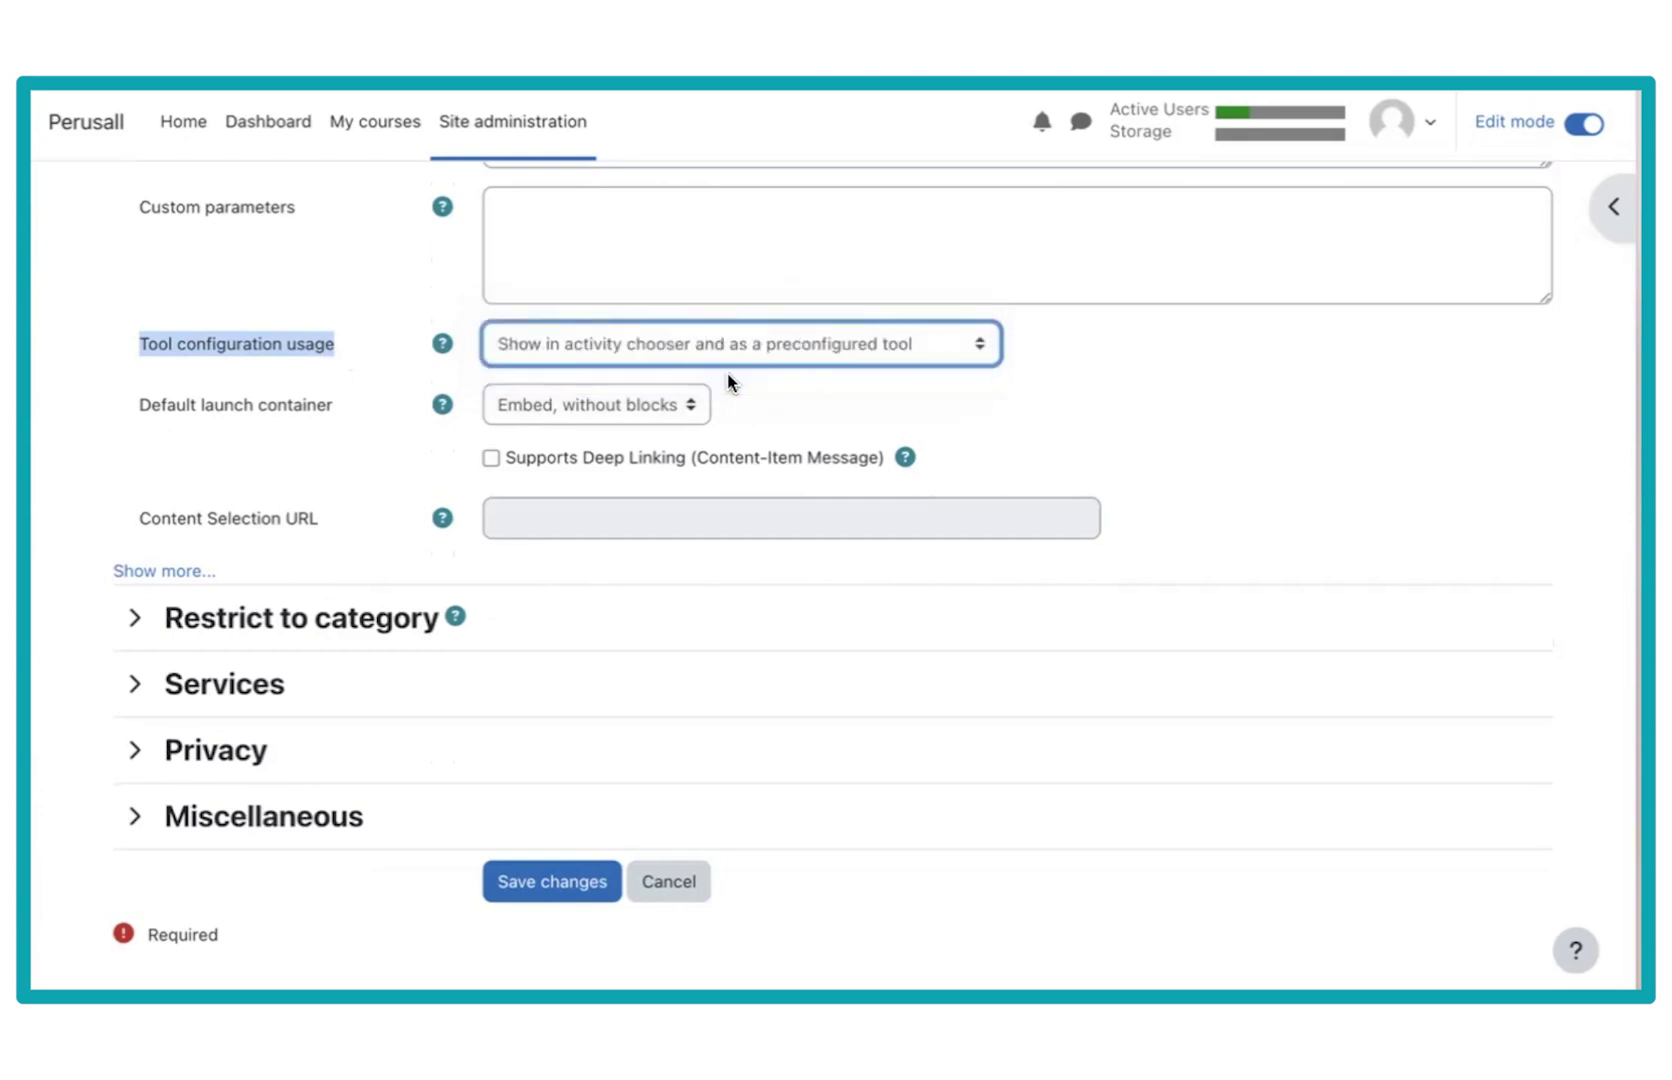
{"action": "left_click", "coordinate": [660, 413]}
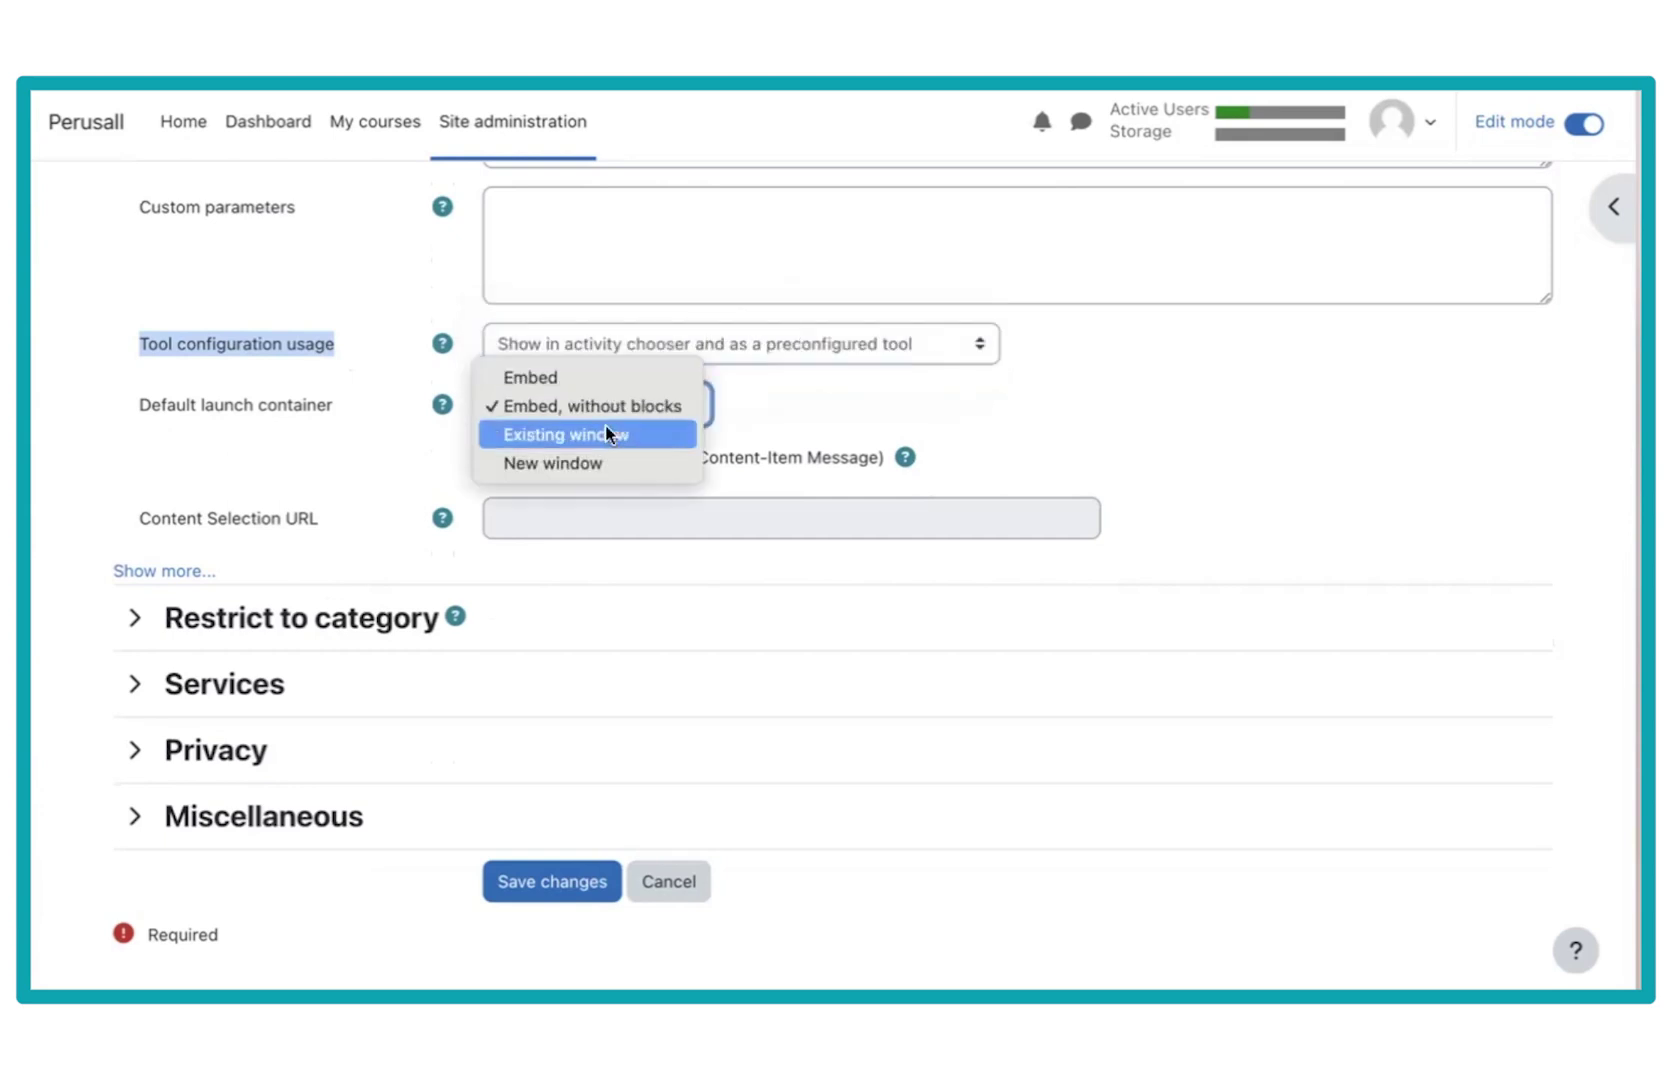
{"action": "left_click", "coordinate": [551, 464]}
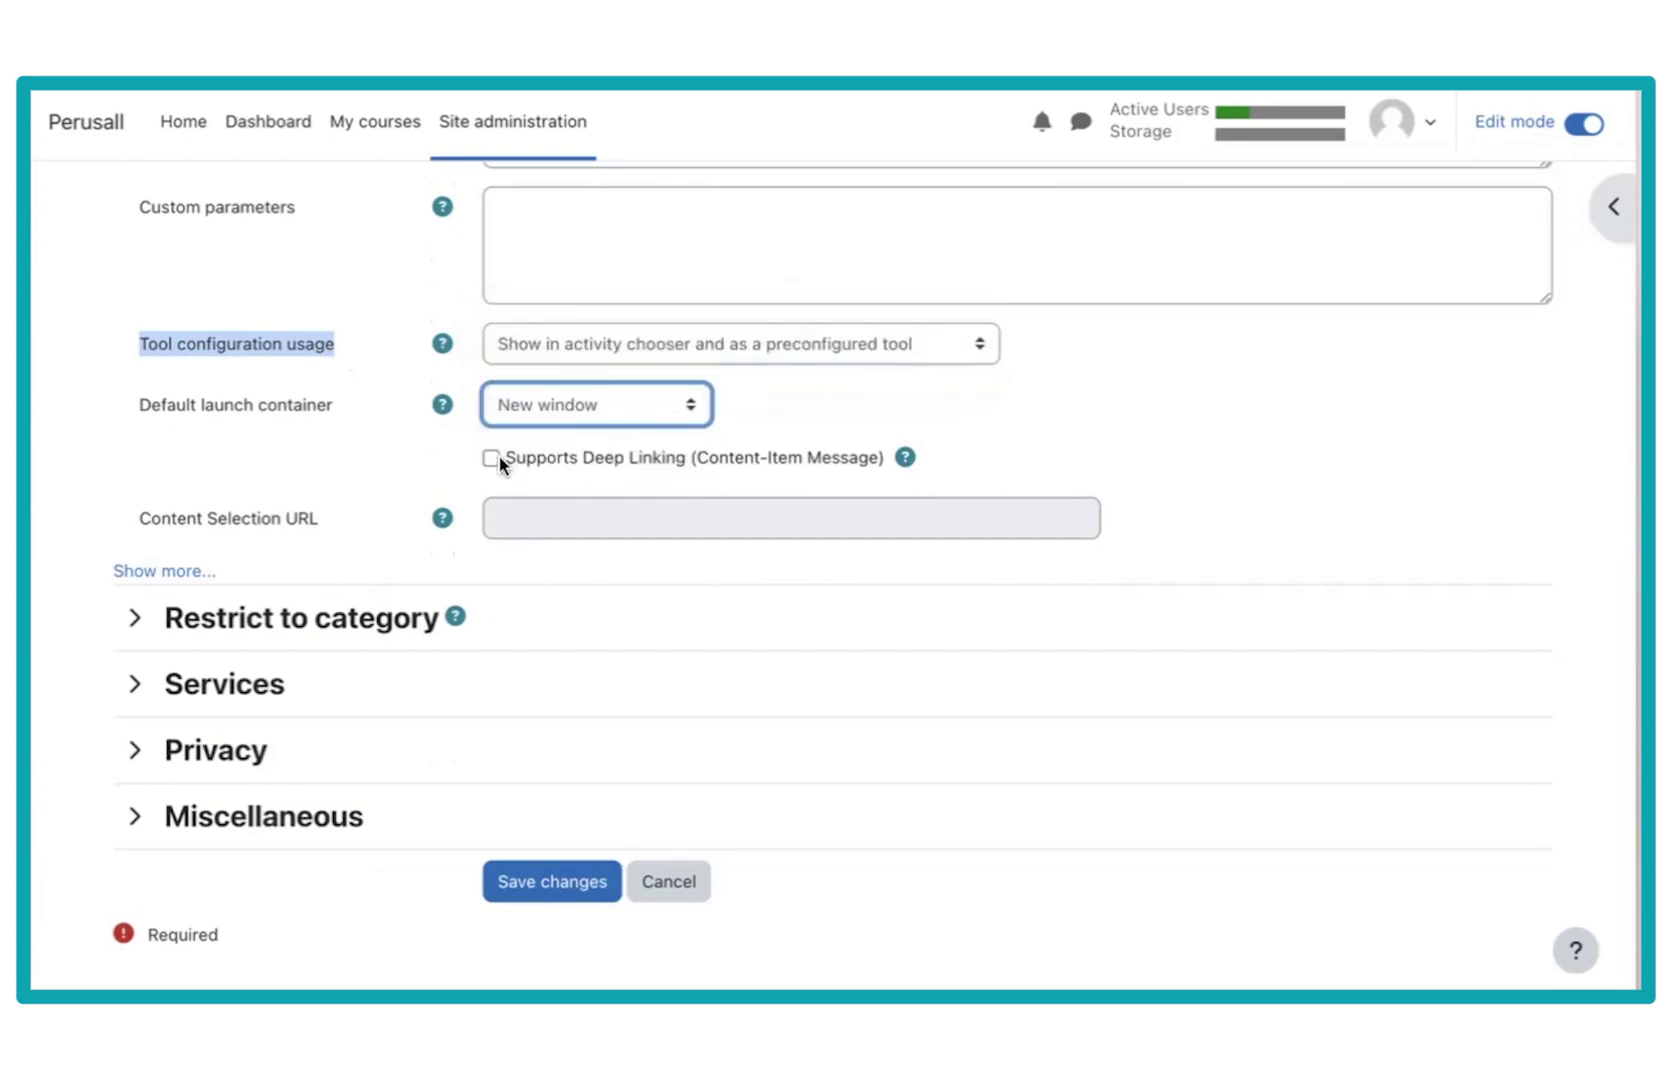
{"action": "left_click", "coordinate": [491, 459]}
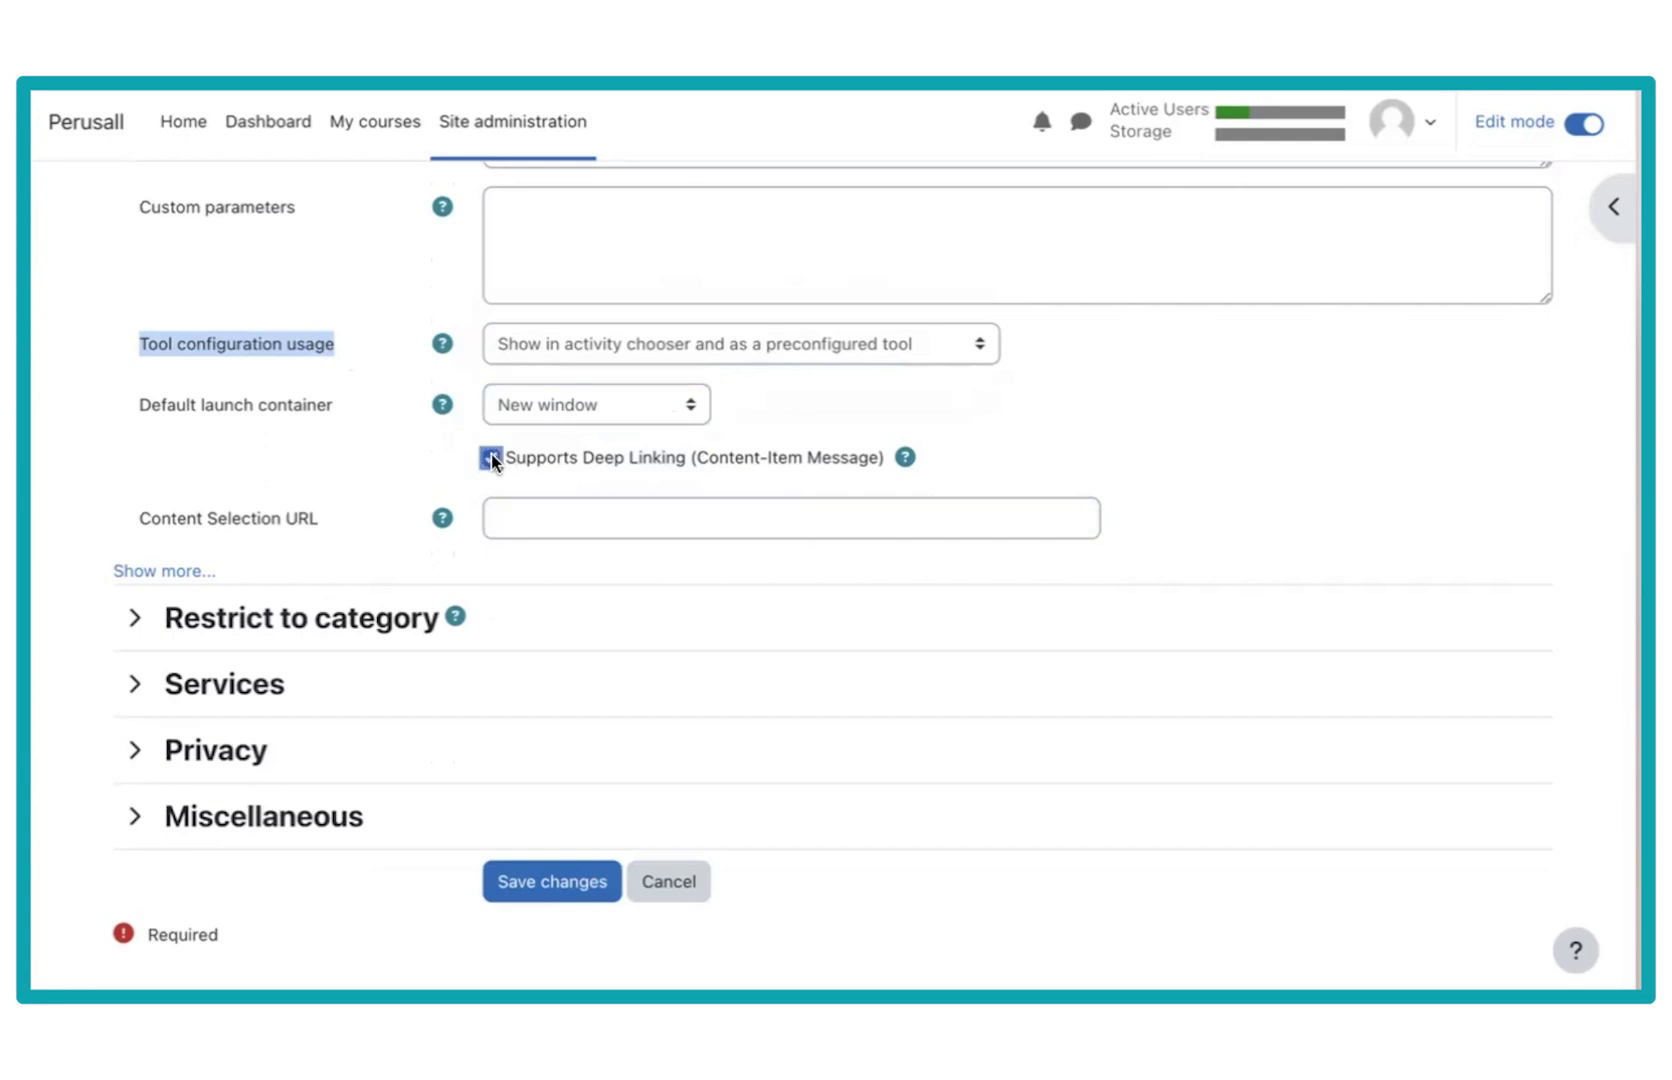
{"action": "scroll", "coordinate": [313, 480], "scroll_direction": "down", "scroll_amount": 1}
{"action": "left_click", "coordinate": [168, 516]}
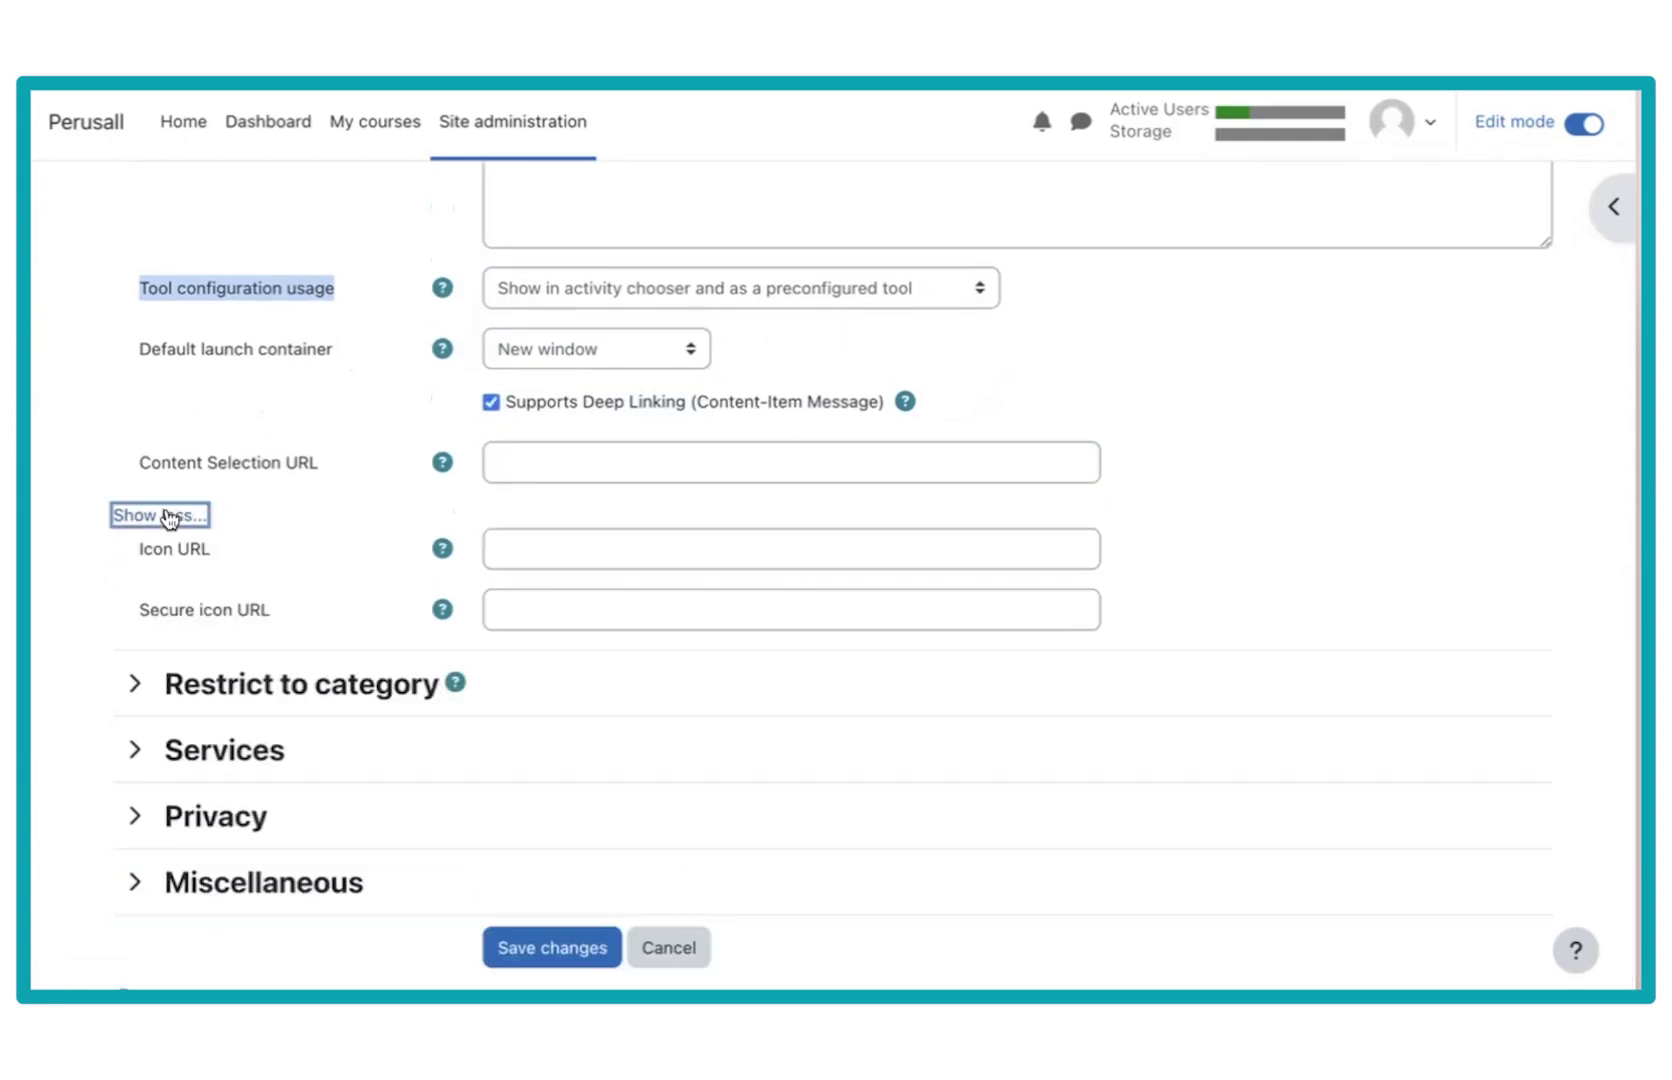
{"action": "scroll", "coordinate": [187, 522], "scroll_direction": "down", "scroll_amount": 2}
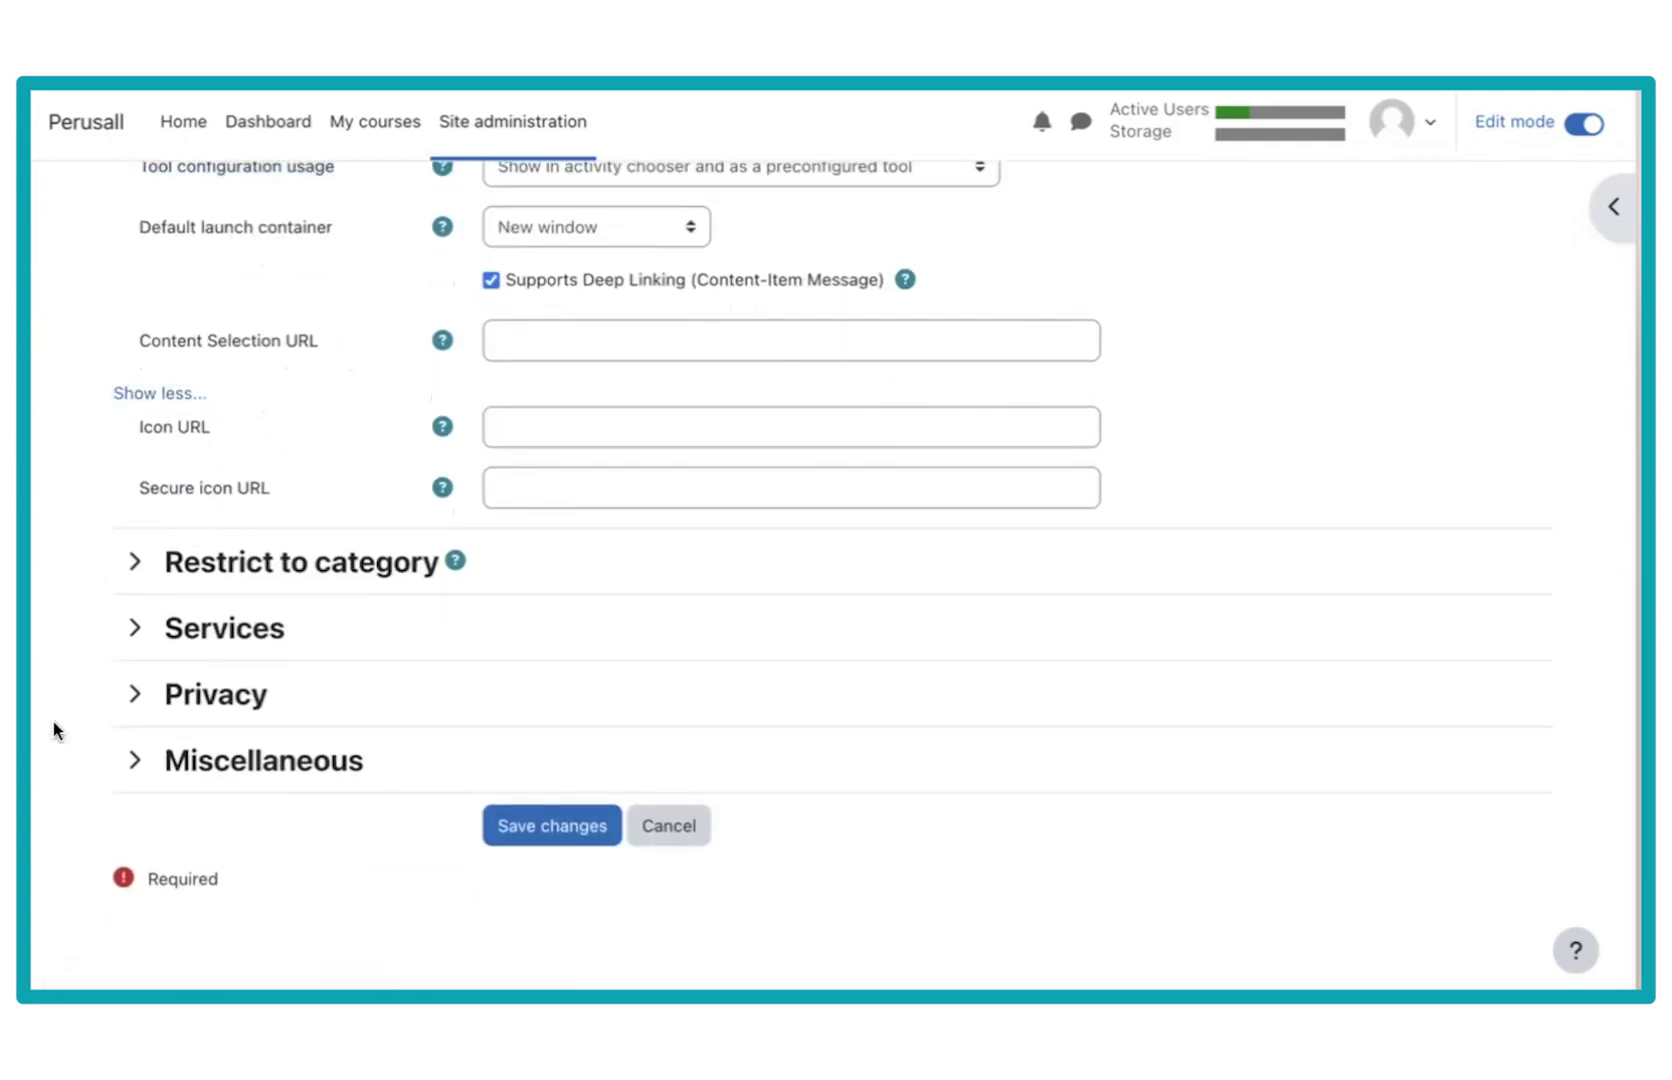
{"action": "key", "text": "alt+Tab"}
{"action": "scroll", "coordinate": [645, 765], "scroll_direction": "down", "scroll_amount": 4}
{"action": "scroll", "coordinate": [645, 765], "scroll_direction": "down", "scroll_amount": 1}
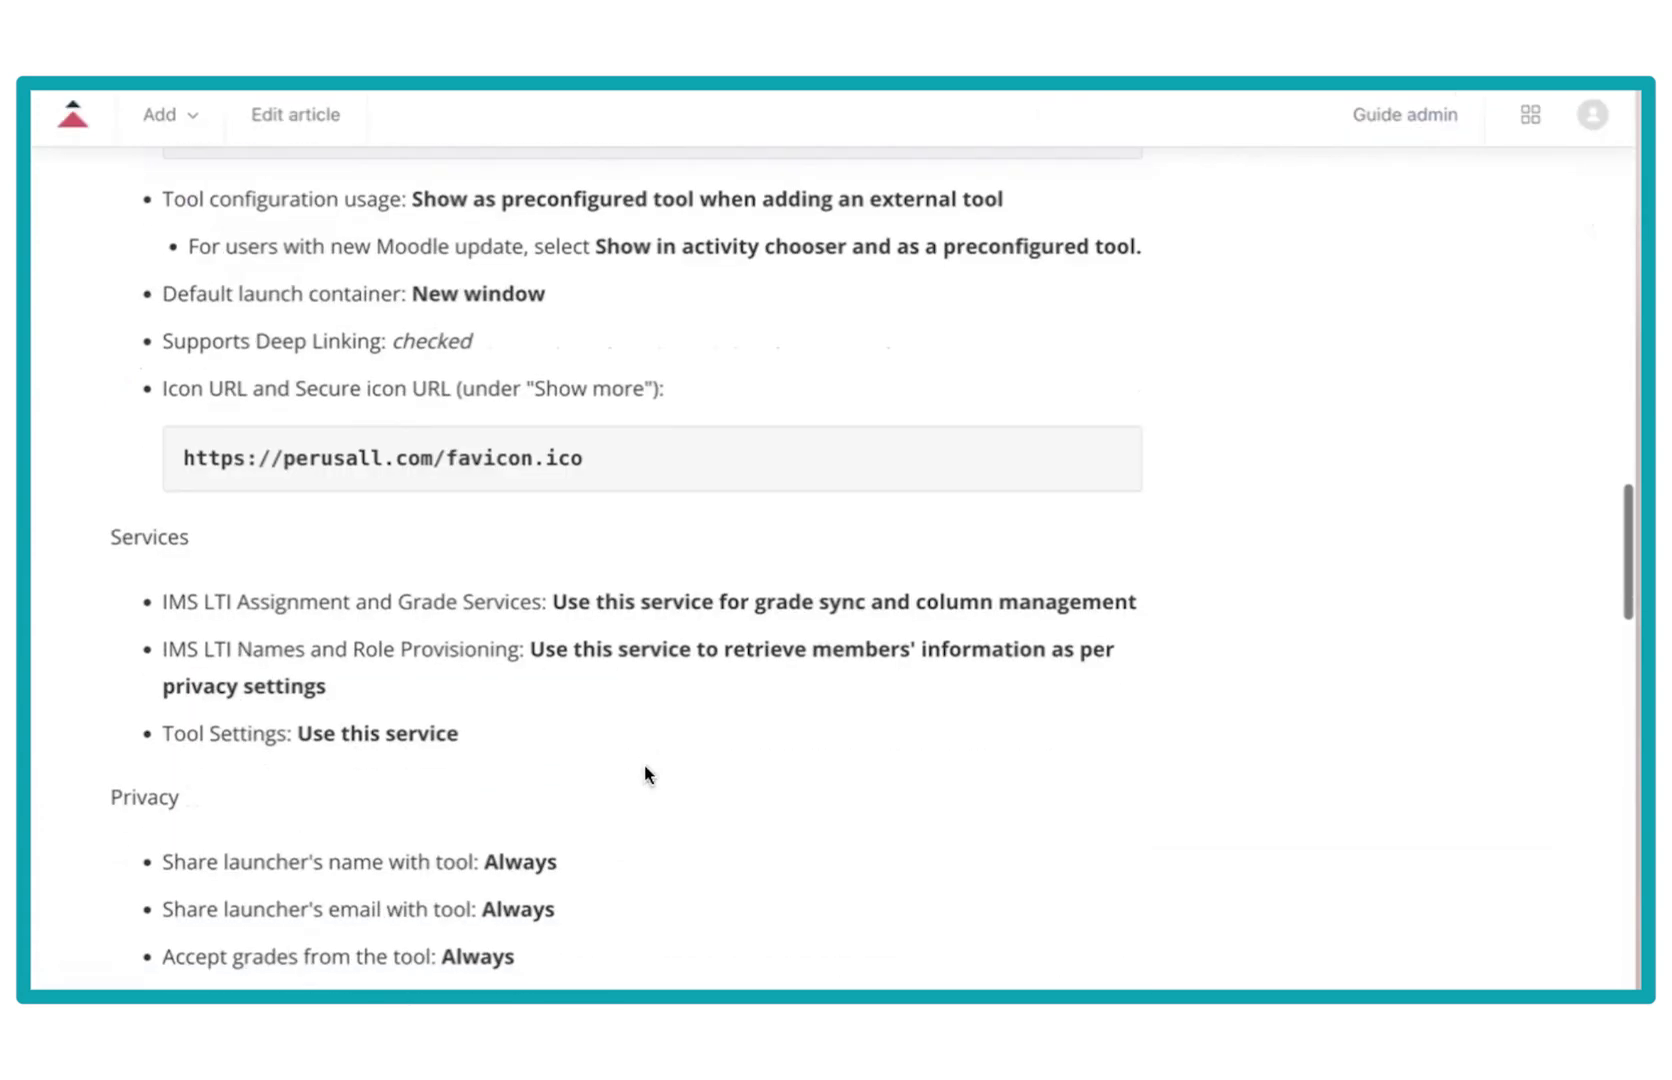
{"action": "left_click_drag", "start_coordinate": [597, 458], "coordinate": [172, 463]}
{"action": "key", "text": "ctrl+c"}
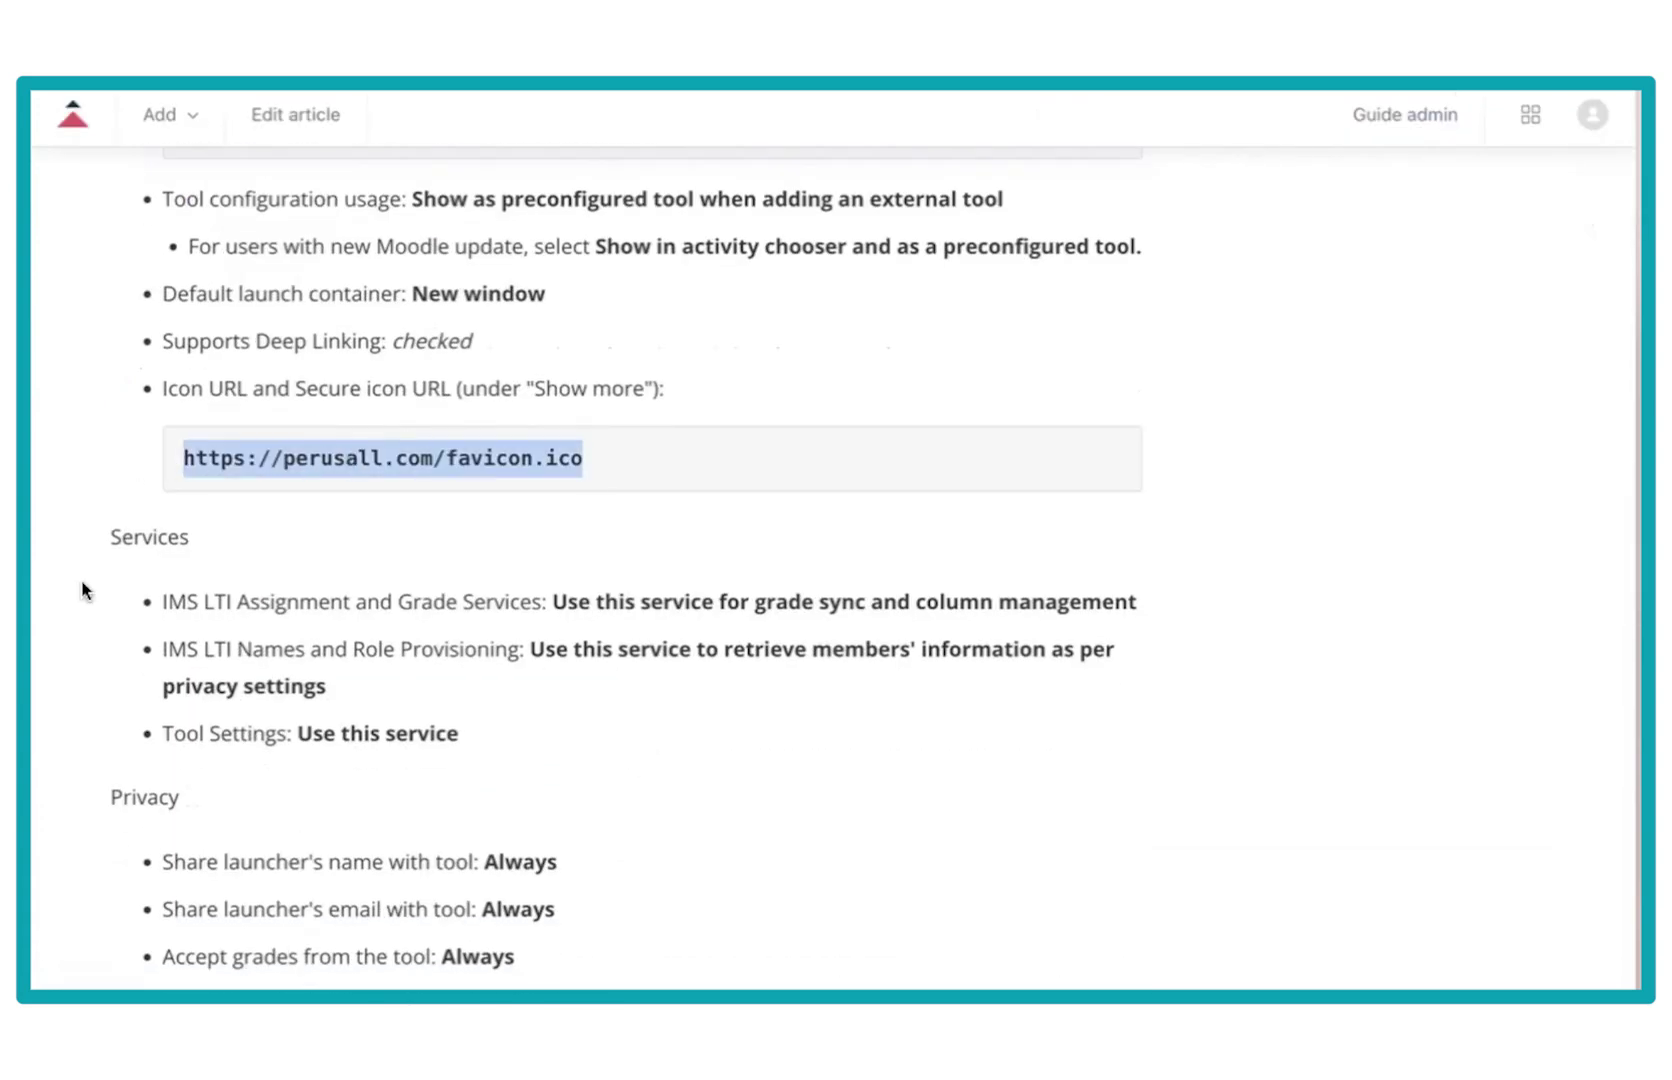
{"action": "key", "text": "alt+Tab"}
{"action": "left_click", "coordinate": [539, 331]}
{"action": "key", "text": "ctrl+v"}
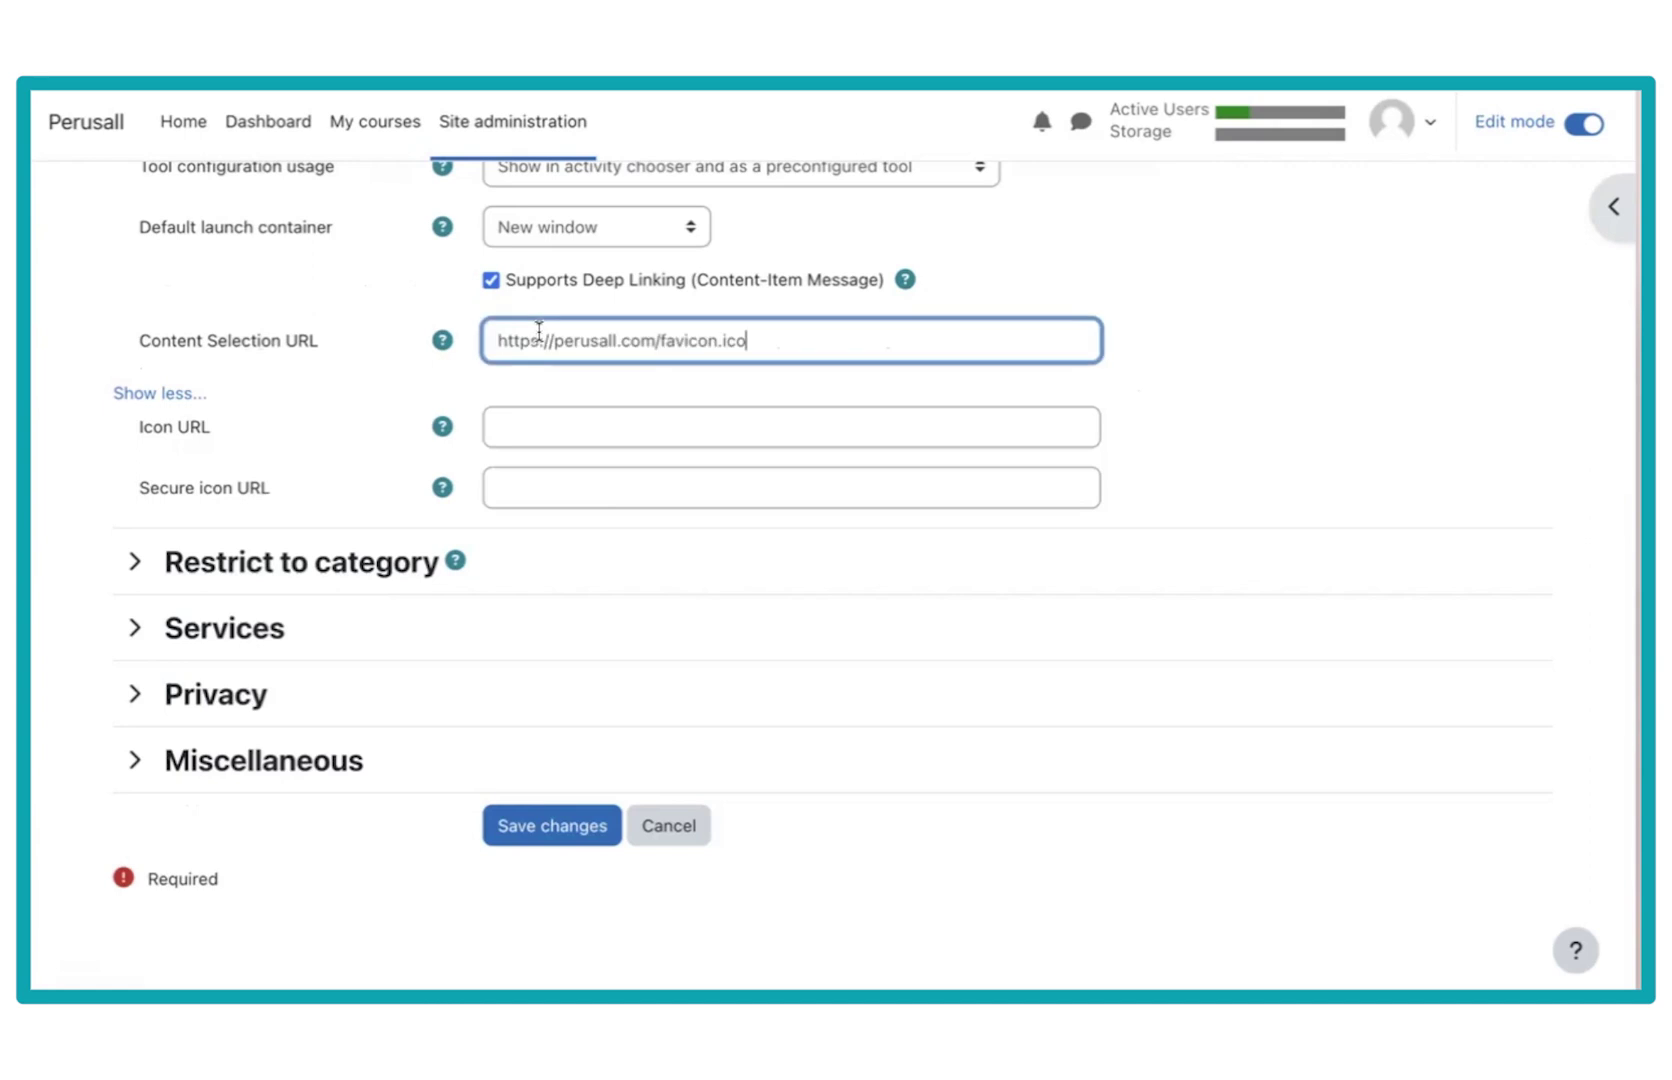
{"action": "key", "text": "ctrl+a"}
{"action": "key", "text": "ctrl+c"}
{"action": "key", "text": "BackSpace"}
{"action": "left_click", "coordinate": [529, 432]}
{"action": "key", "text": "ctrl+v"}
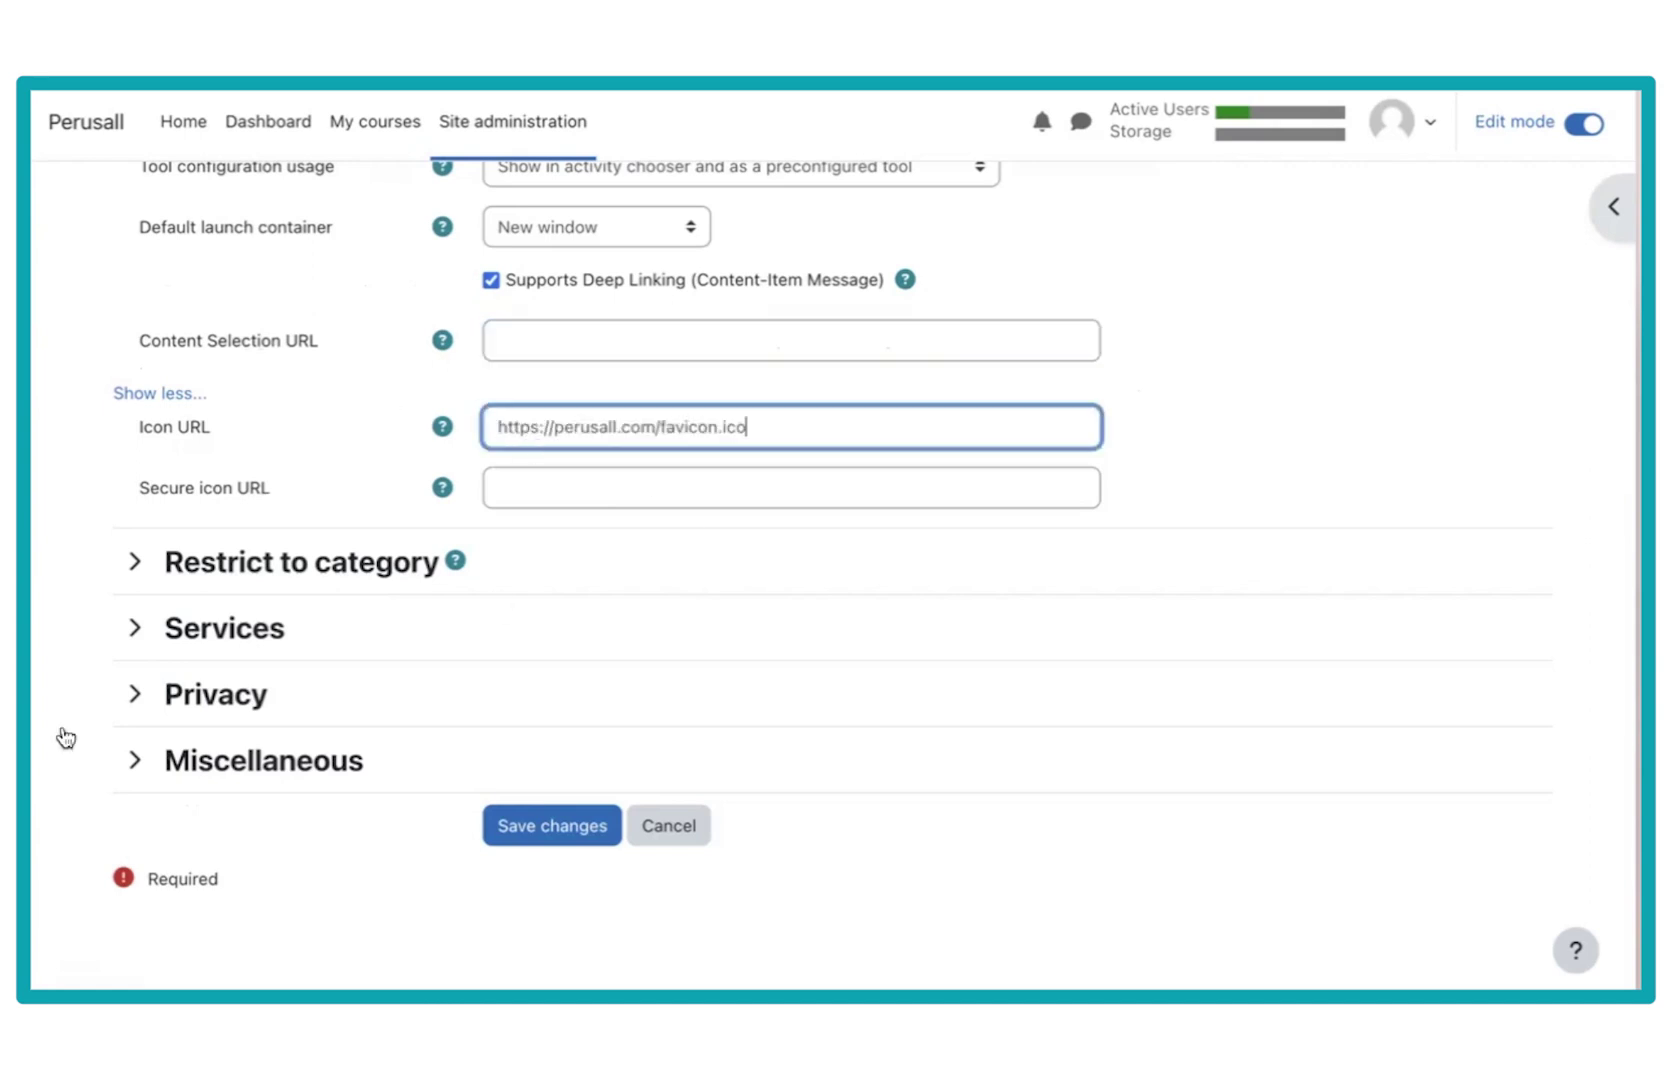
- Review the setup guide again and expand the Services settings
{"action": "key", "text": "alt+Tab"}
{"action": "scroll", "coordinate": [435, 597], "scroll_direction": "up", "scroll_amount": 1}
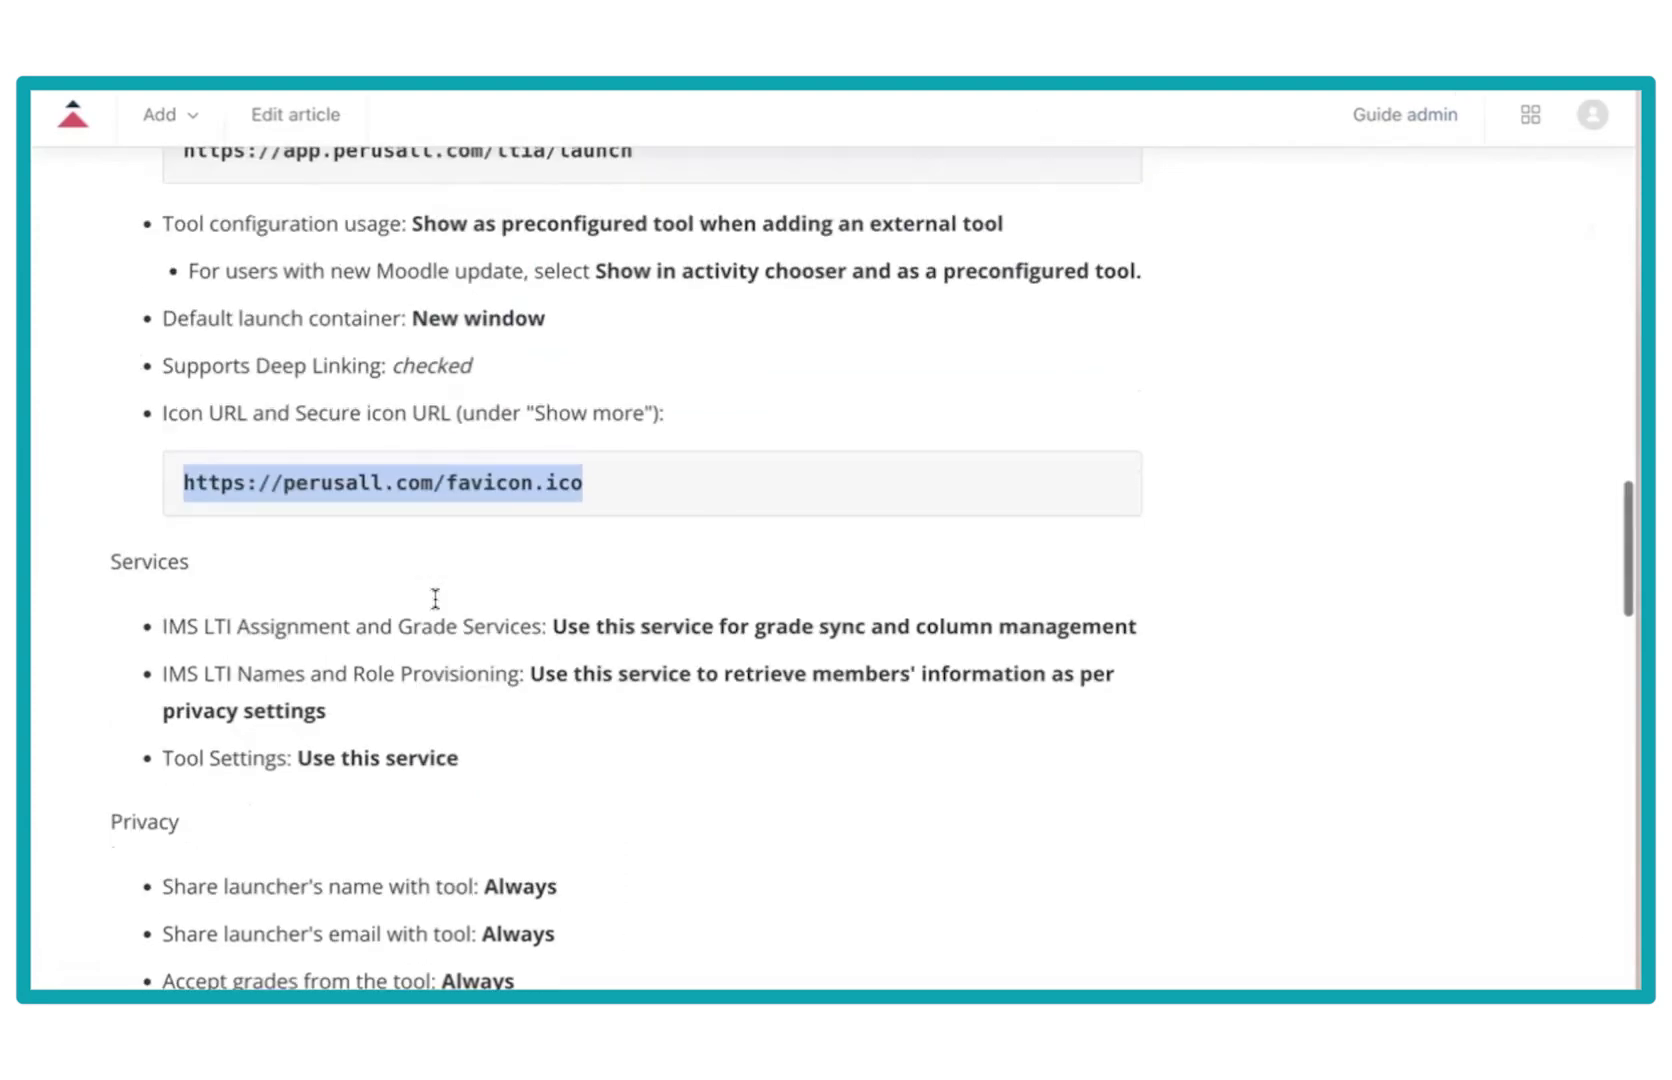
{"action": "scroll", "coordinate": [435, 597], "scroll_direction": "down", "scroll_amount": 3}
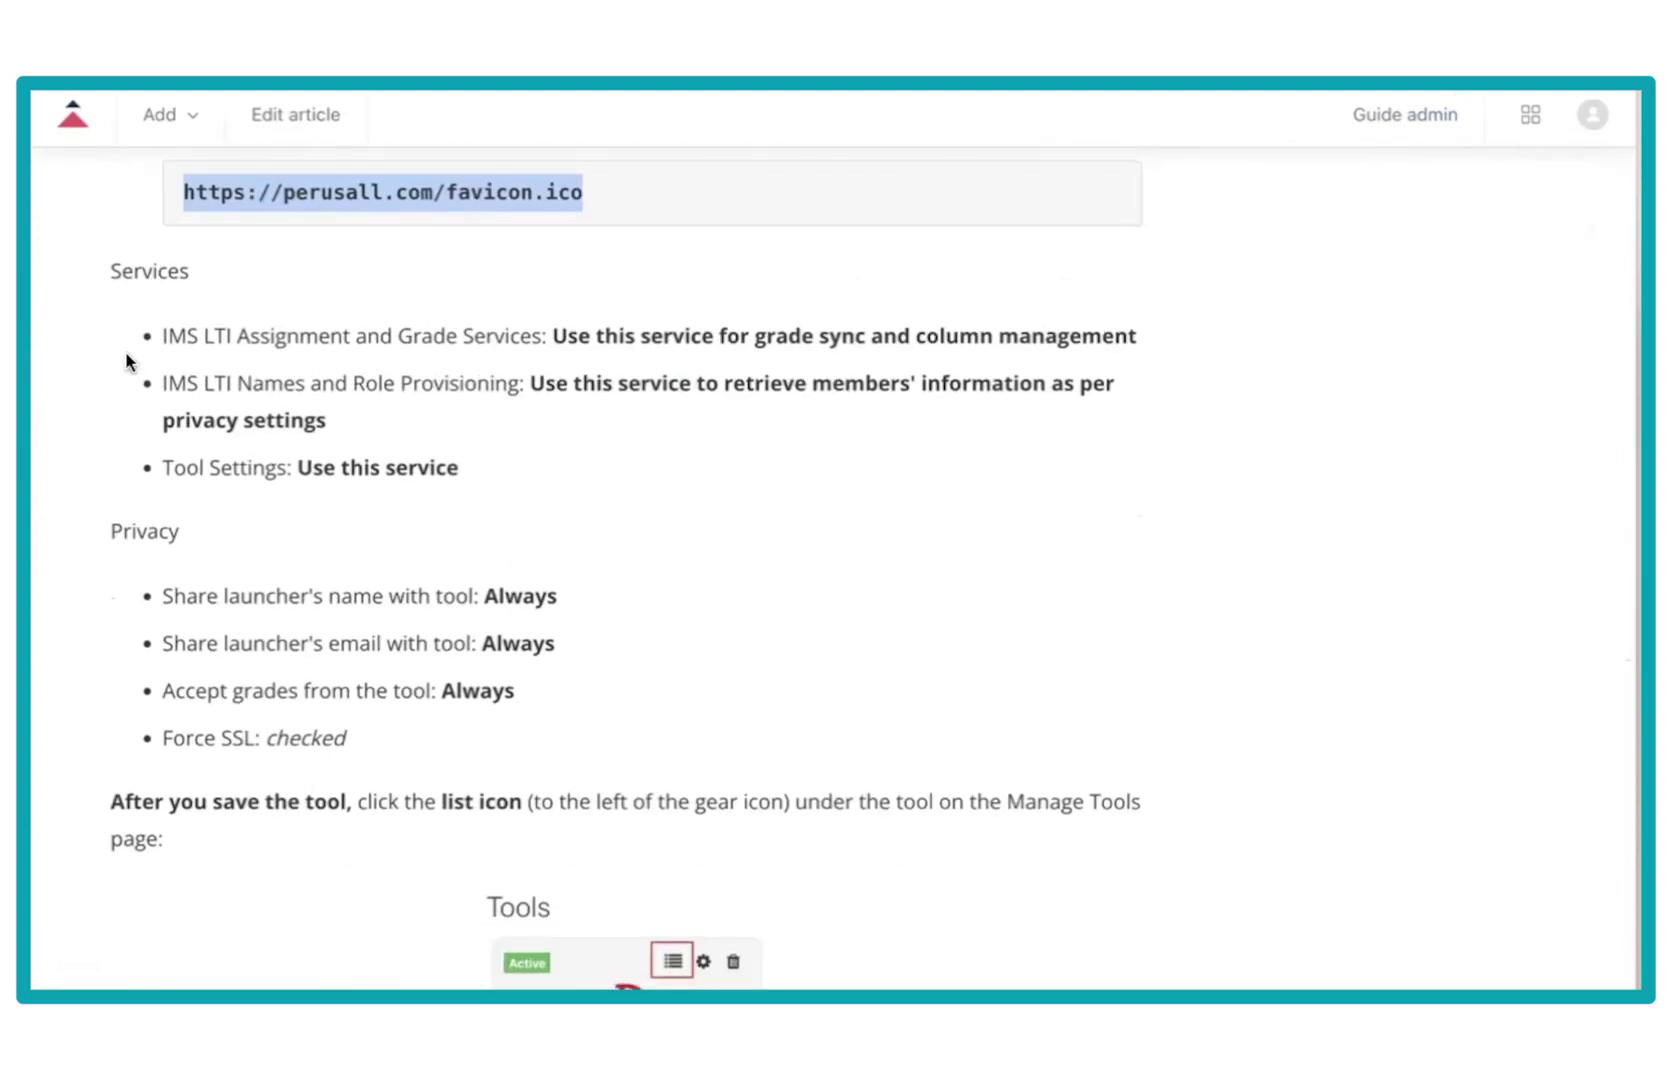
{"action": "key", "text": "alt+Tab"}
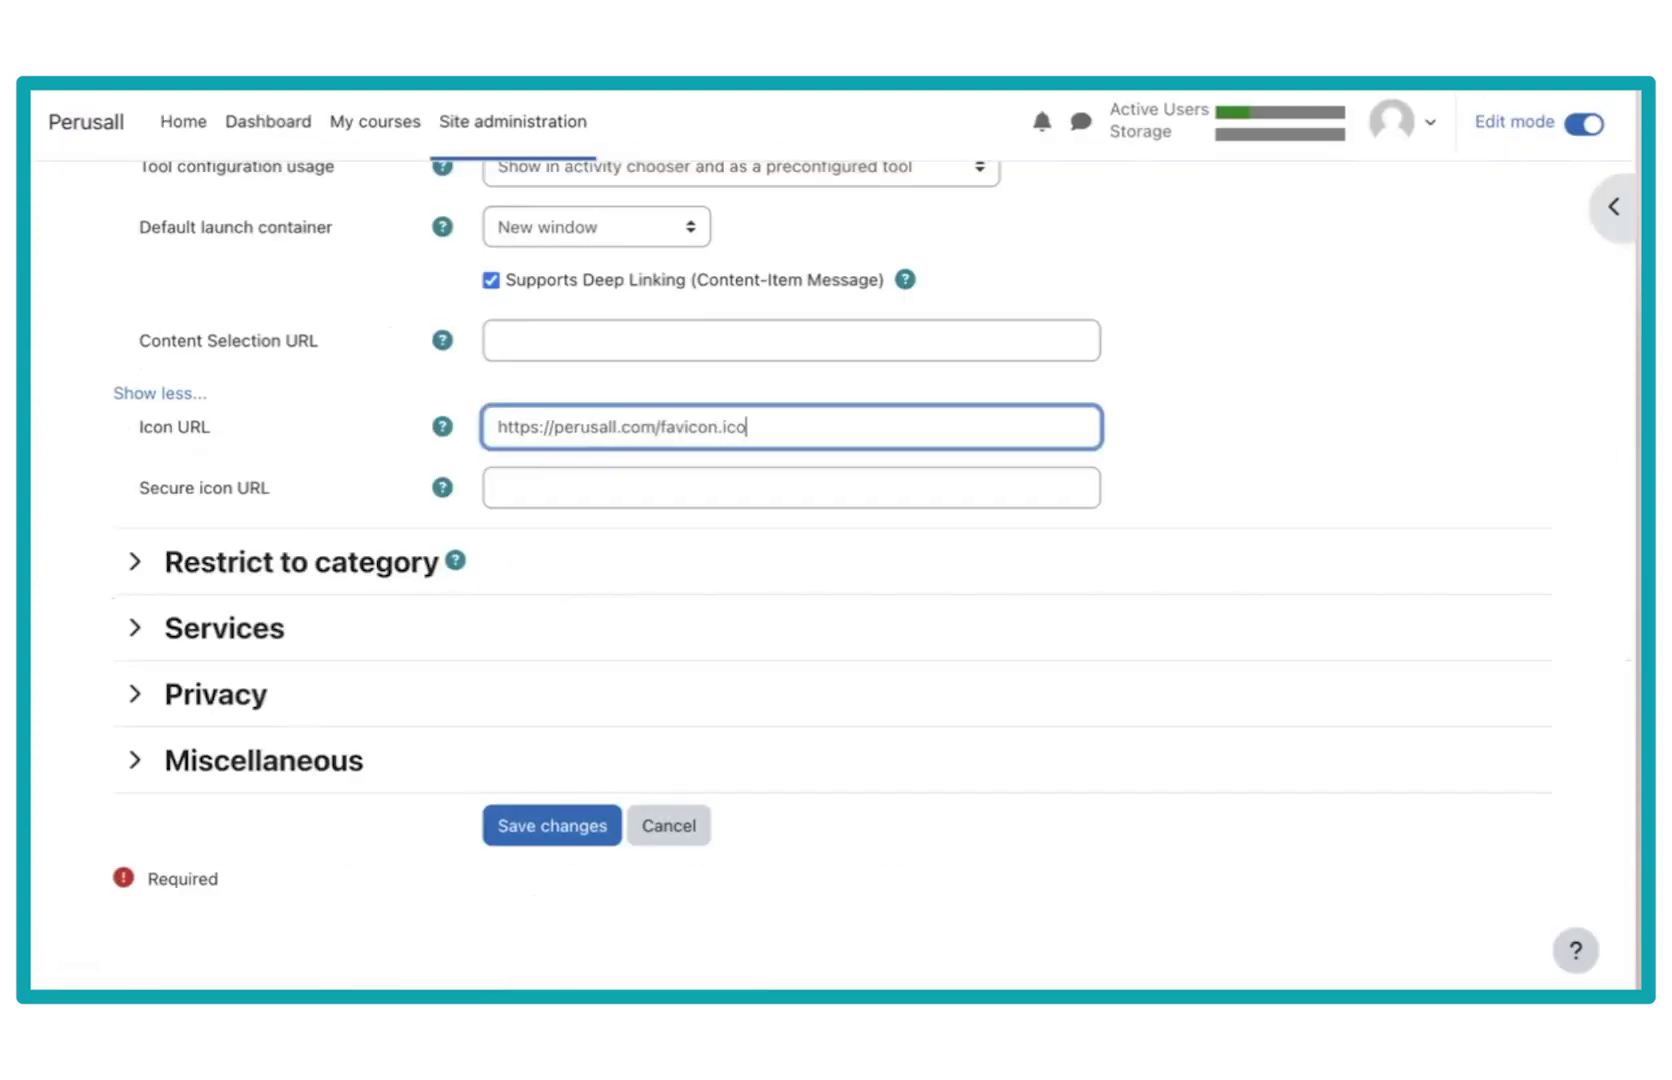
{"action": "left_click", "coordinate": [136, 629]}
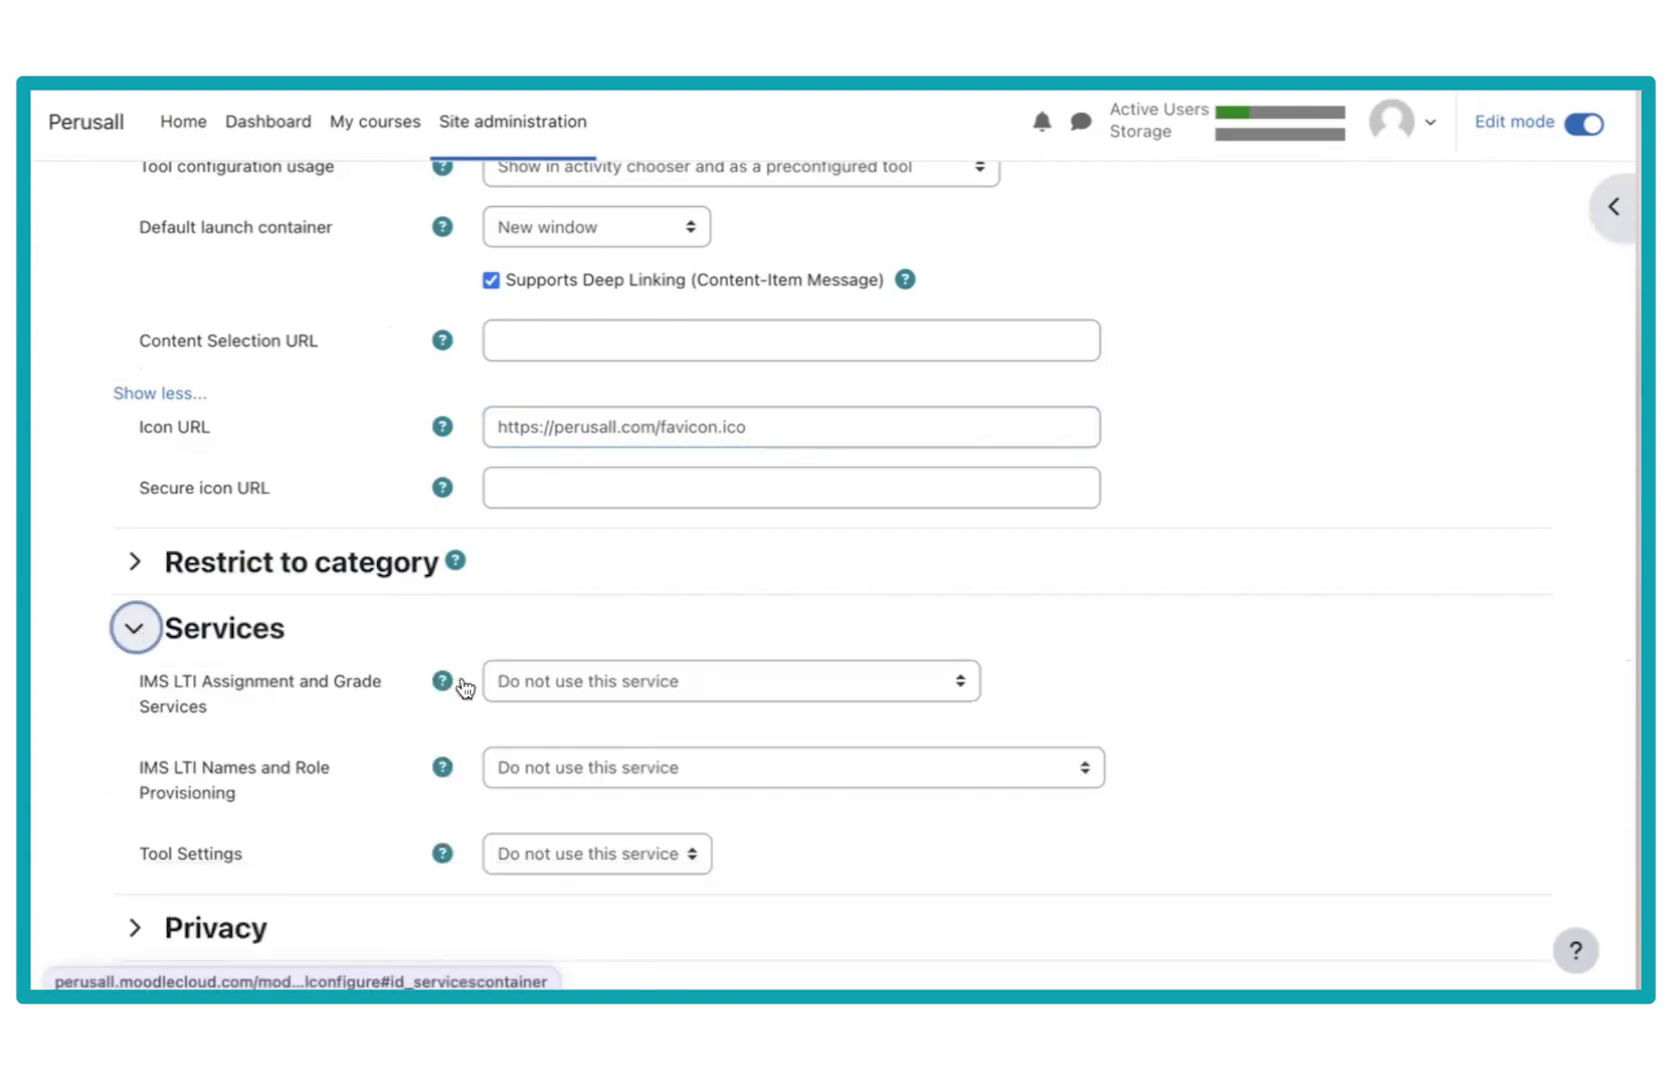
- Enable grade sync with column management, member information retrieval and Tool Settings, then expand Privacy
{"action": "scroll", "coordinate": [463, 686], "scroll_direction": "down", "scroll_amount": 3}
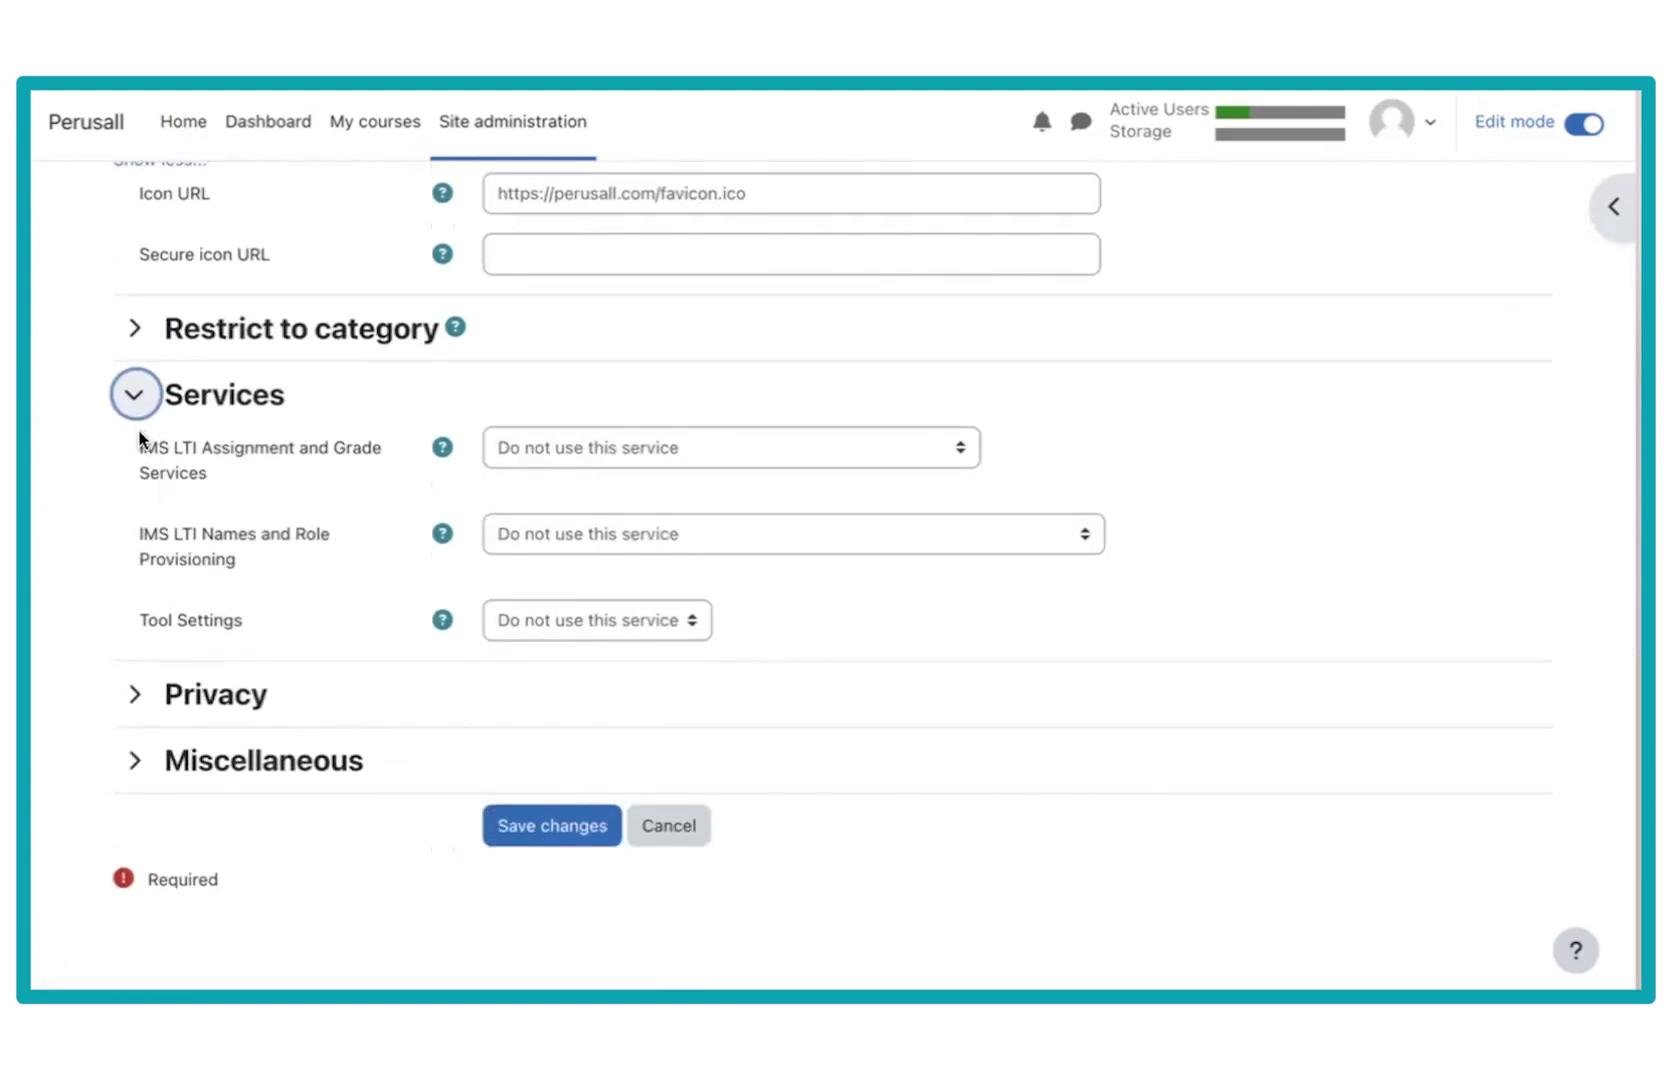
{"action": "key", "text": "alt+Tab"}
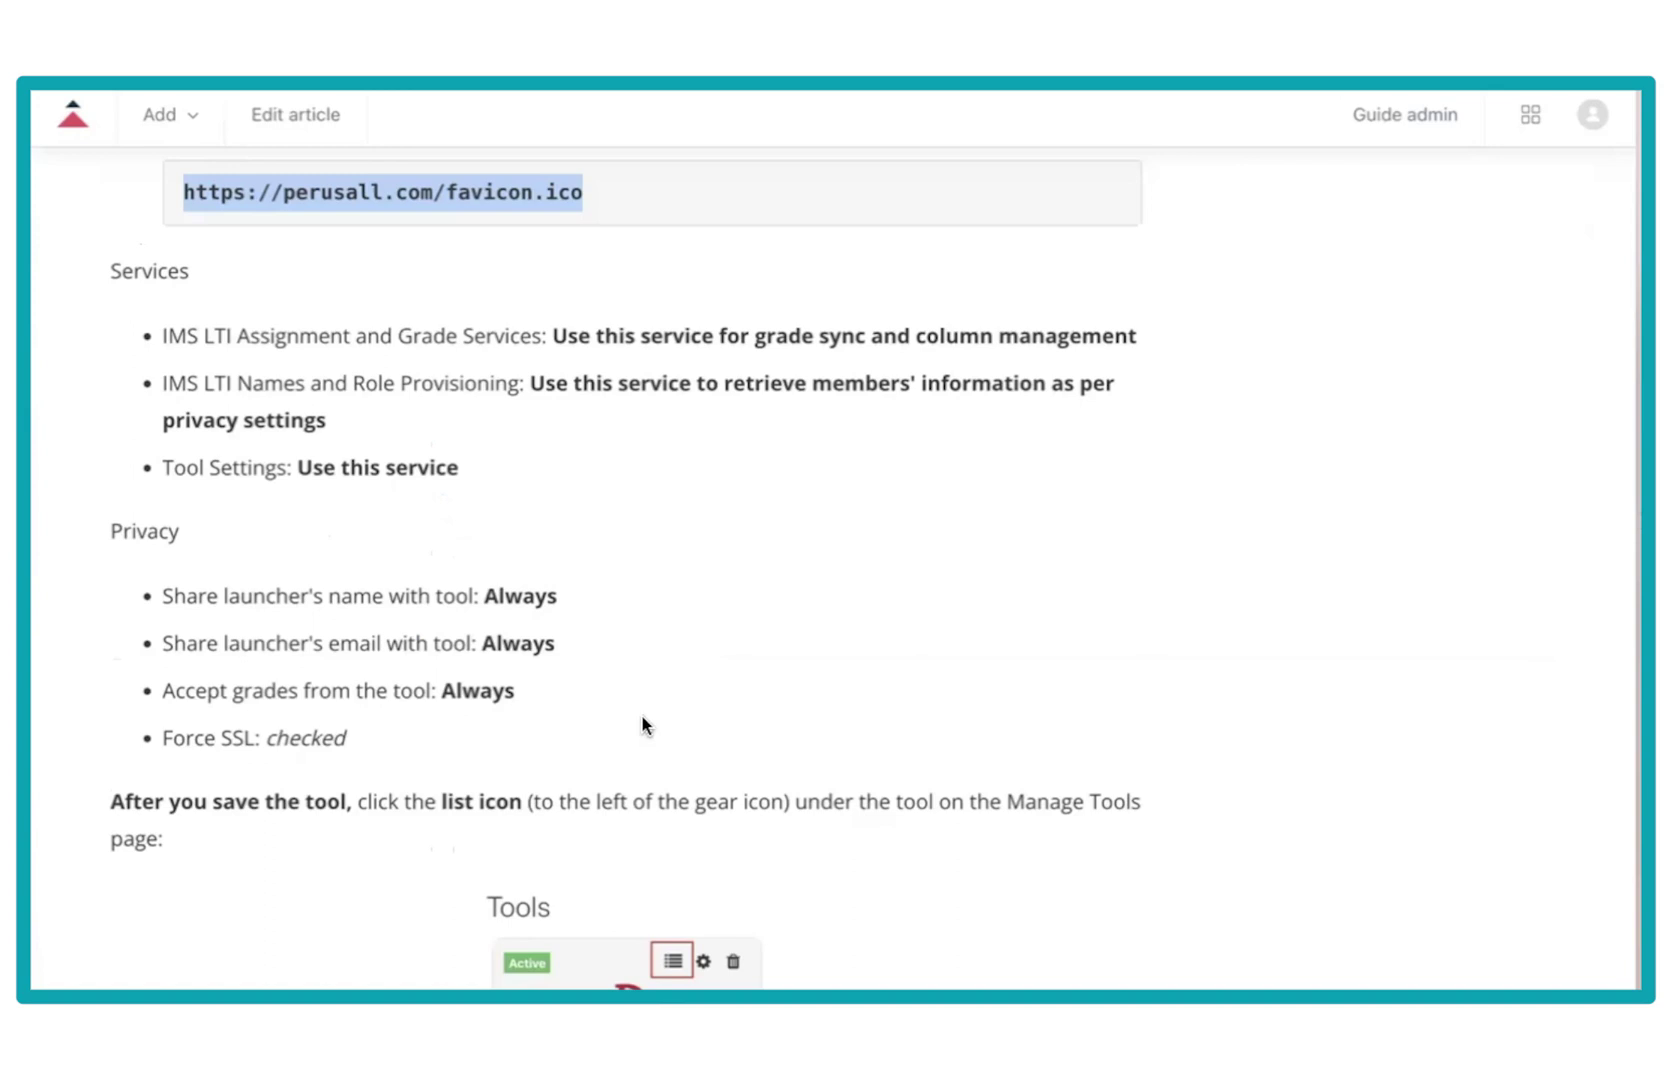
{"action": "left_click", "coordinate": [451, 460]}
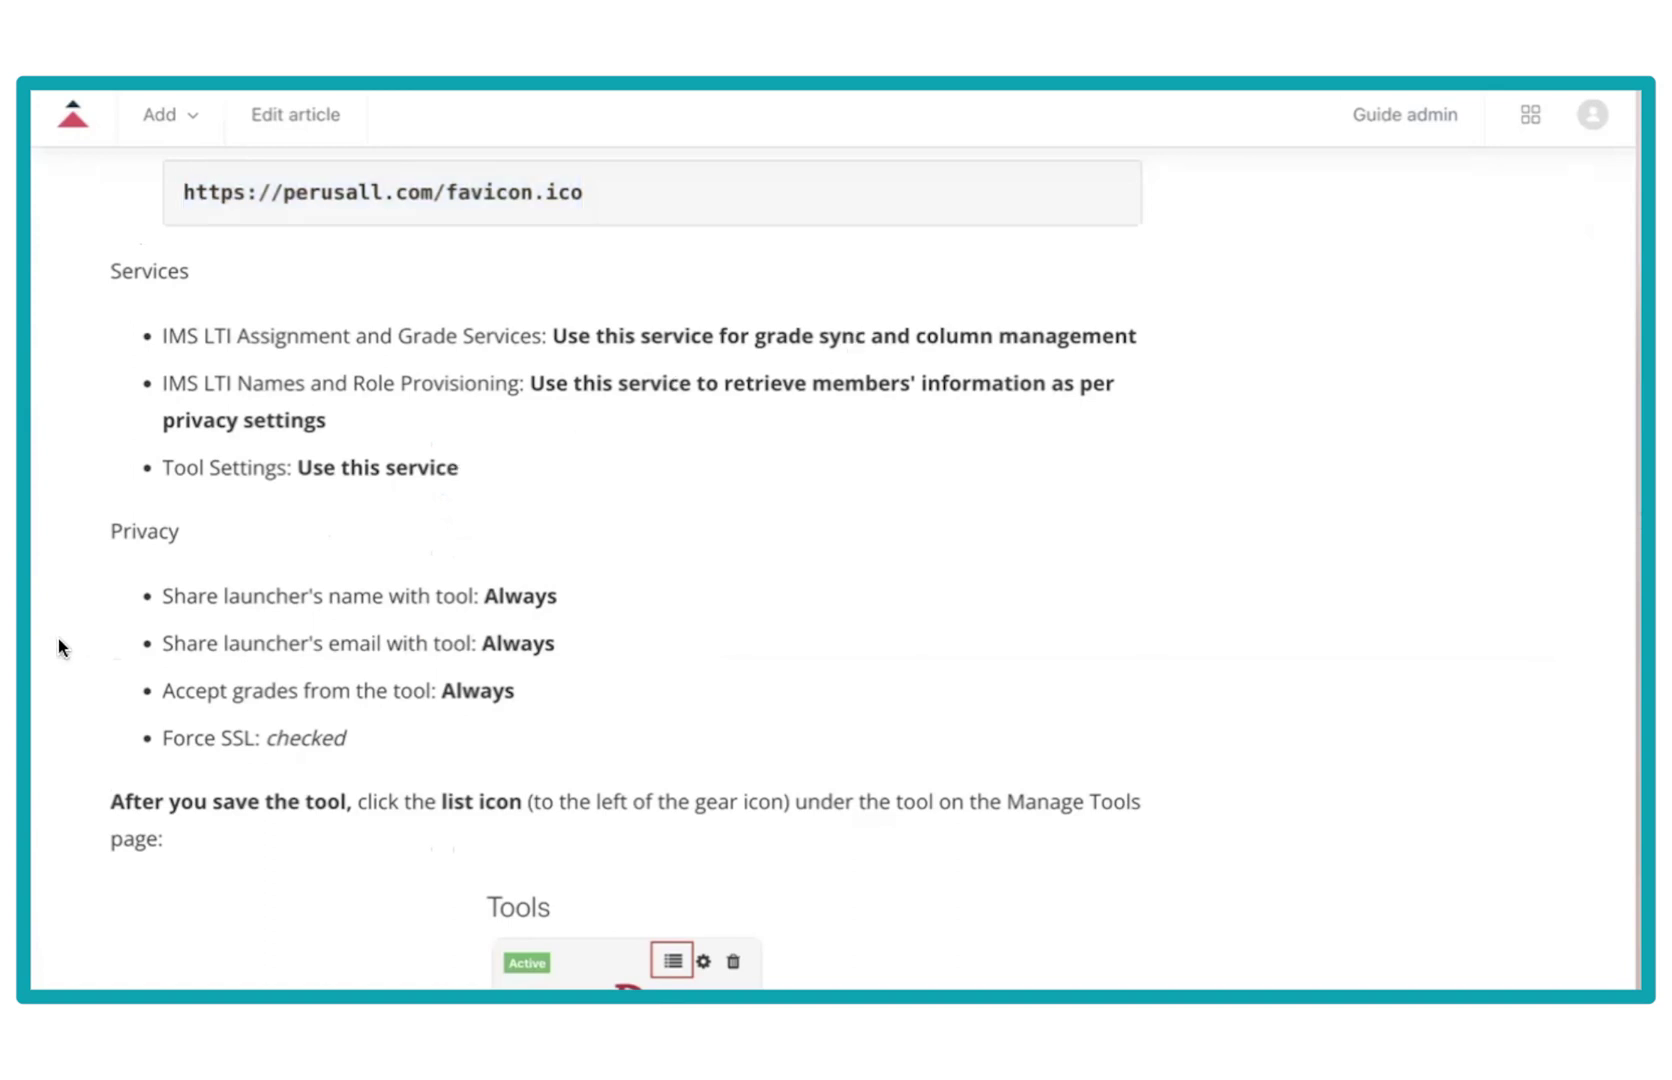
{"action": "key", "text": "alt+Tab"}
{"action": "left_click", "coordinate": [590, 446]}
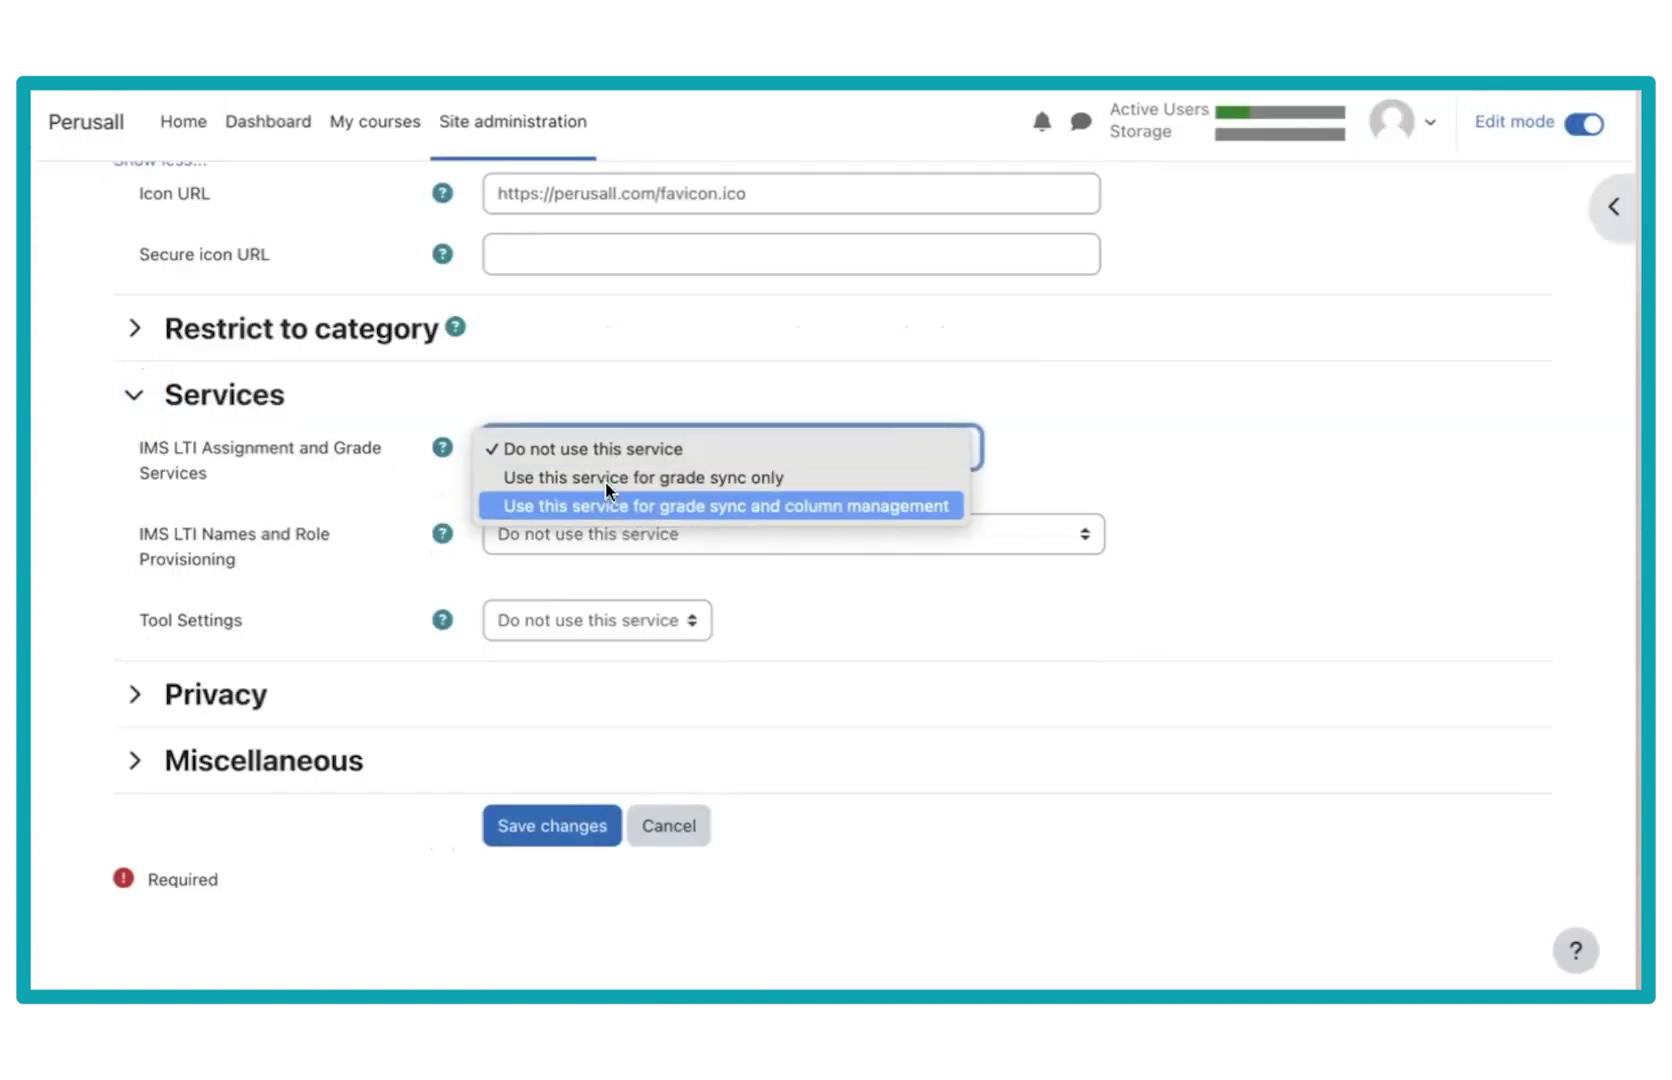
{"action": "left_click", "coordinate": [743, 506]}
{"action": "left_click", "coordinate": [716, 545]}
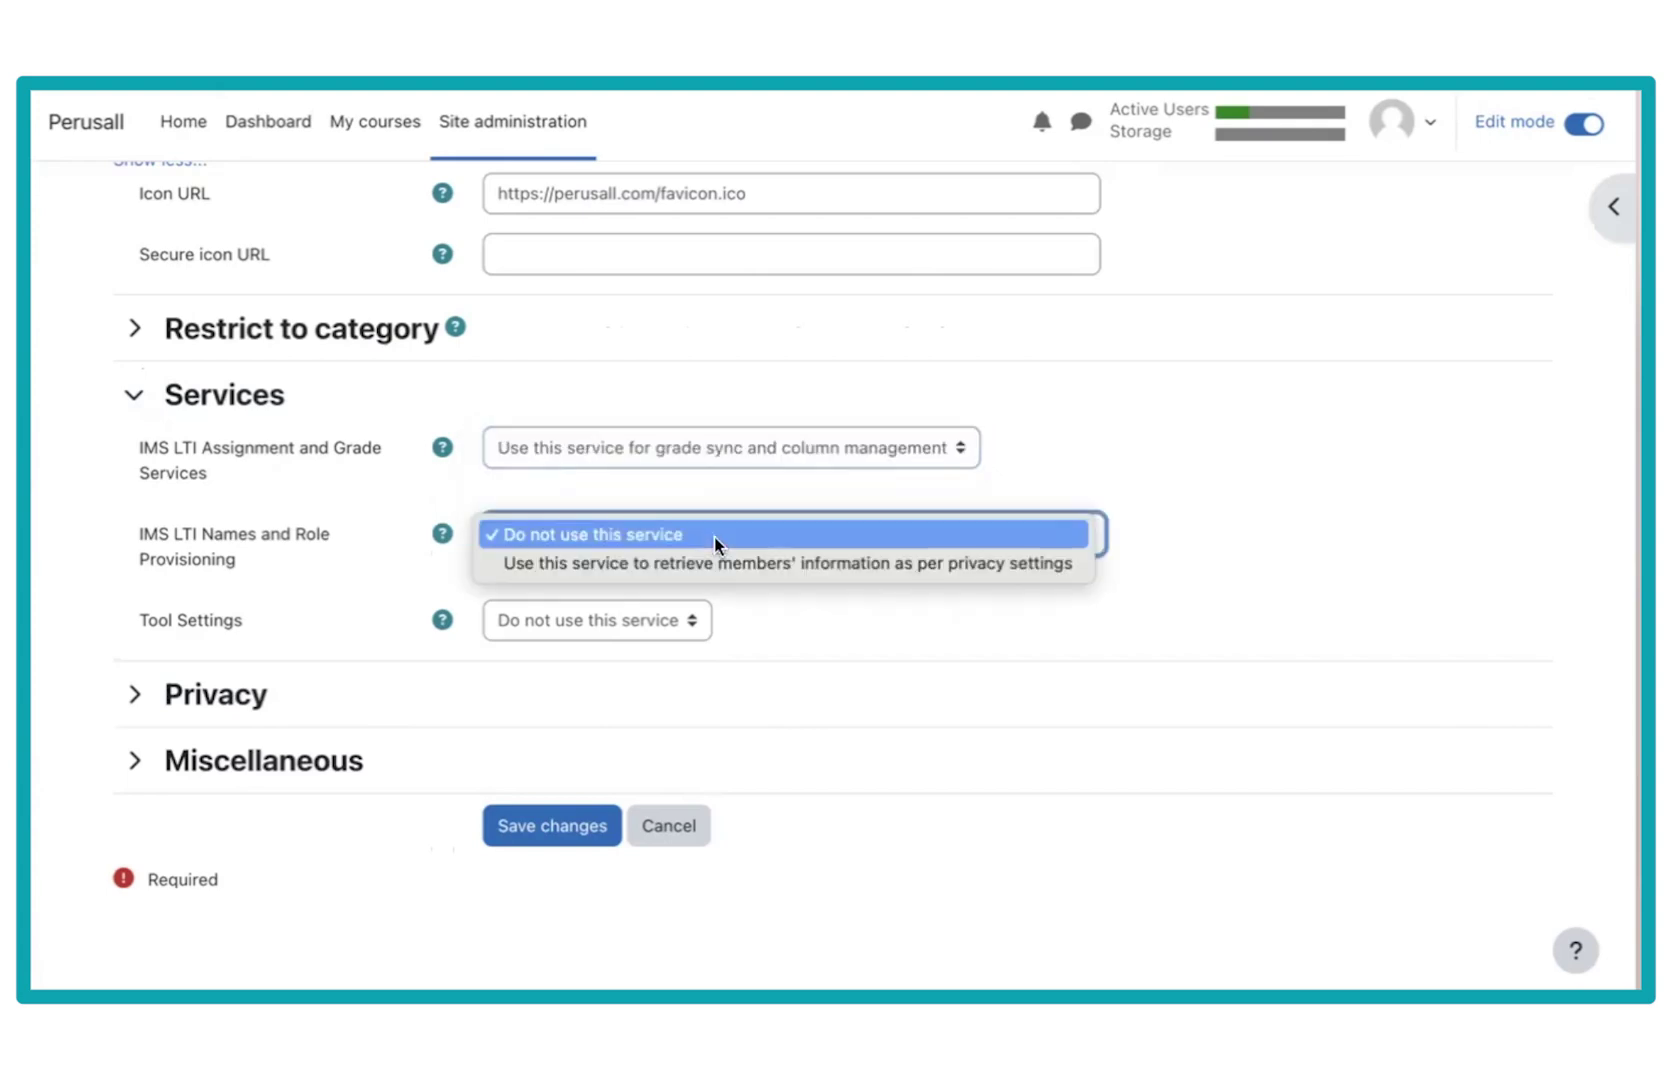
{"action": "left_click", "coordinate": [660, 566]}
{"action": "left_click", "coordinate": [654, 622]}
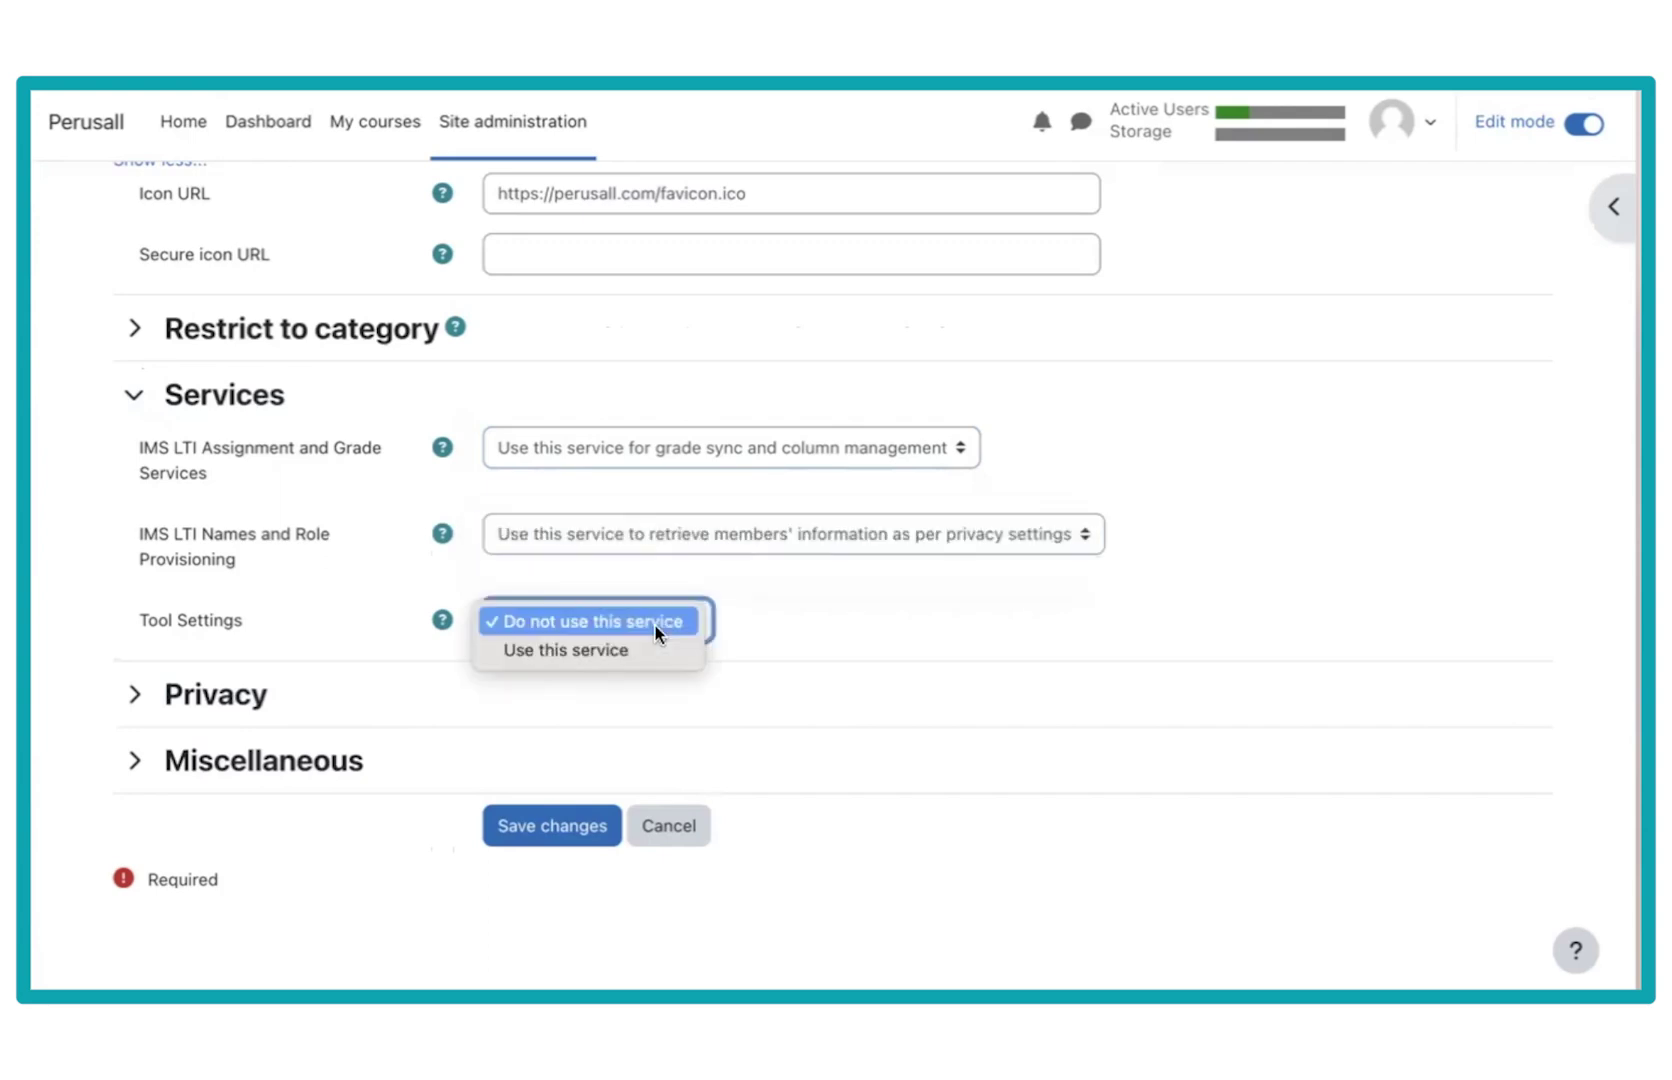
{"action": "left_click", "coordinate": [562, 651]}
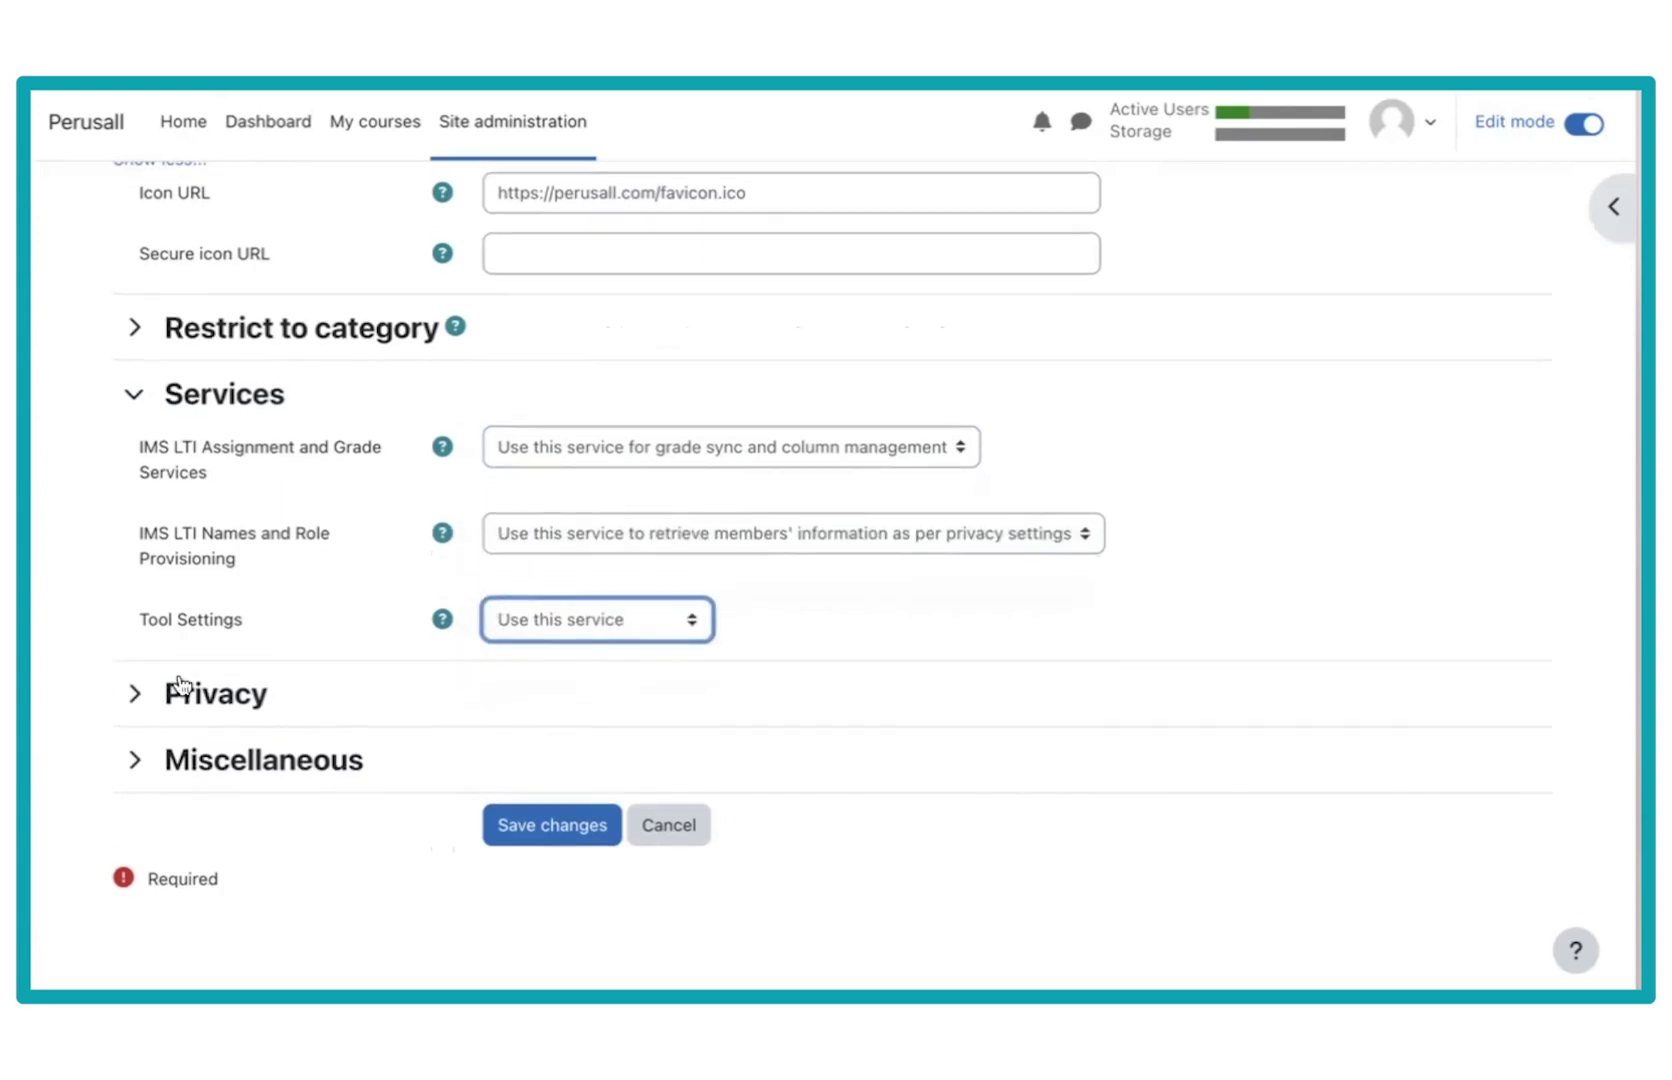
{"action": "left_click", "coordinate": [180, 690]}
{"action": "scroll", "coordinate": [239, 504], "scroll_direction": "down", "scroll_amount": 2}
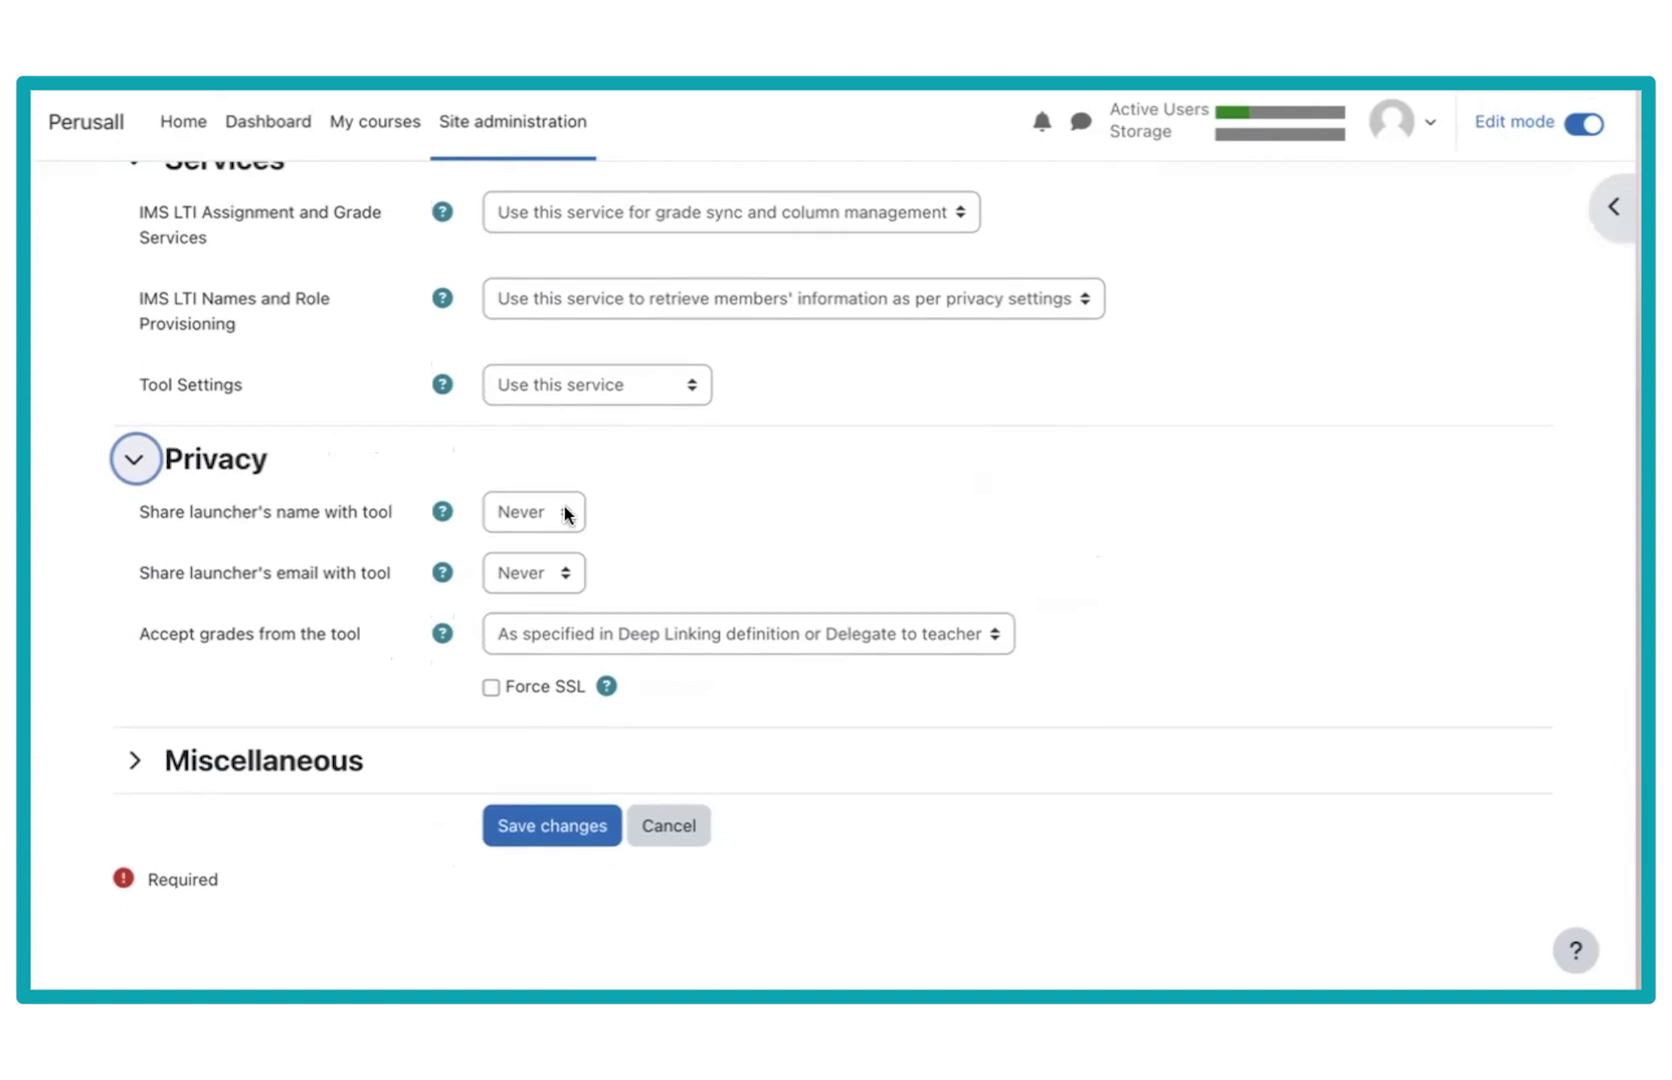
- Set sharing of the launcher's name and email and Accept grades to Always
{"action": "left_click", "coordinate": [563, 512]}
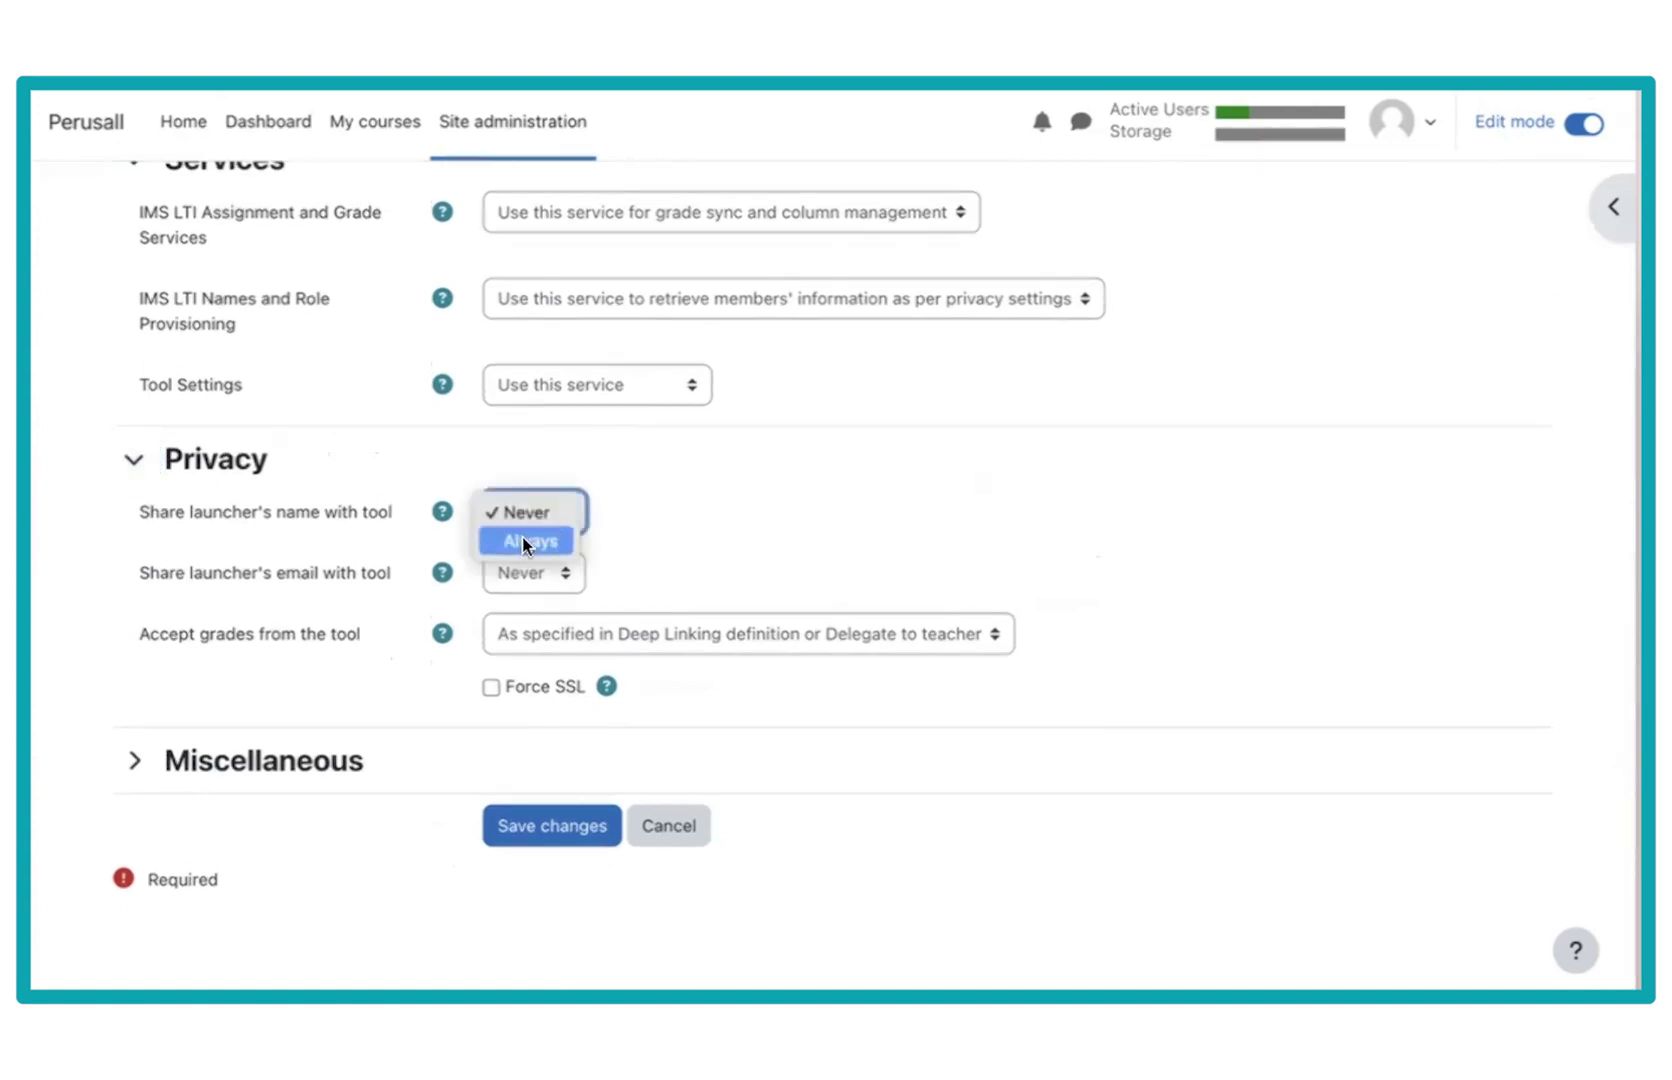
{"action": "left_click", "coordinate": [524, 543]}
{"action": "left_click", "coordinate": [558, 572]}
{"action": "left_click", "coordinate": [541, 602]}
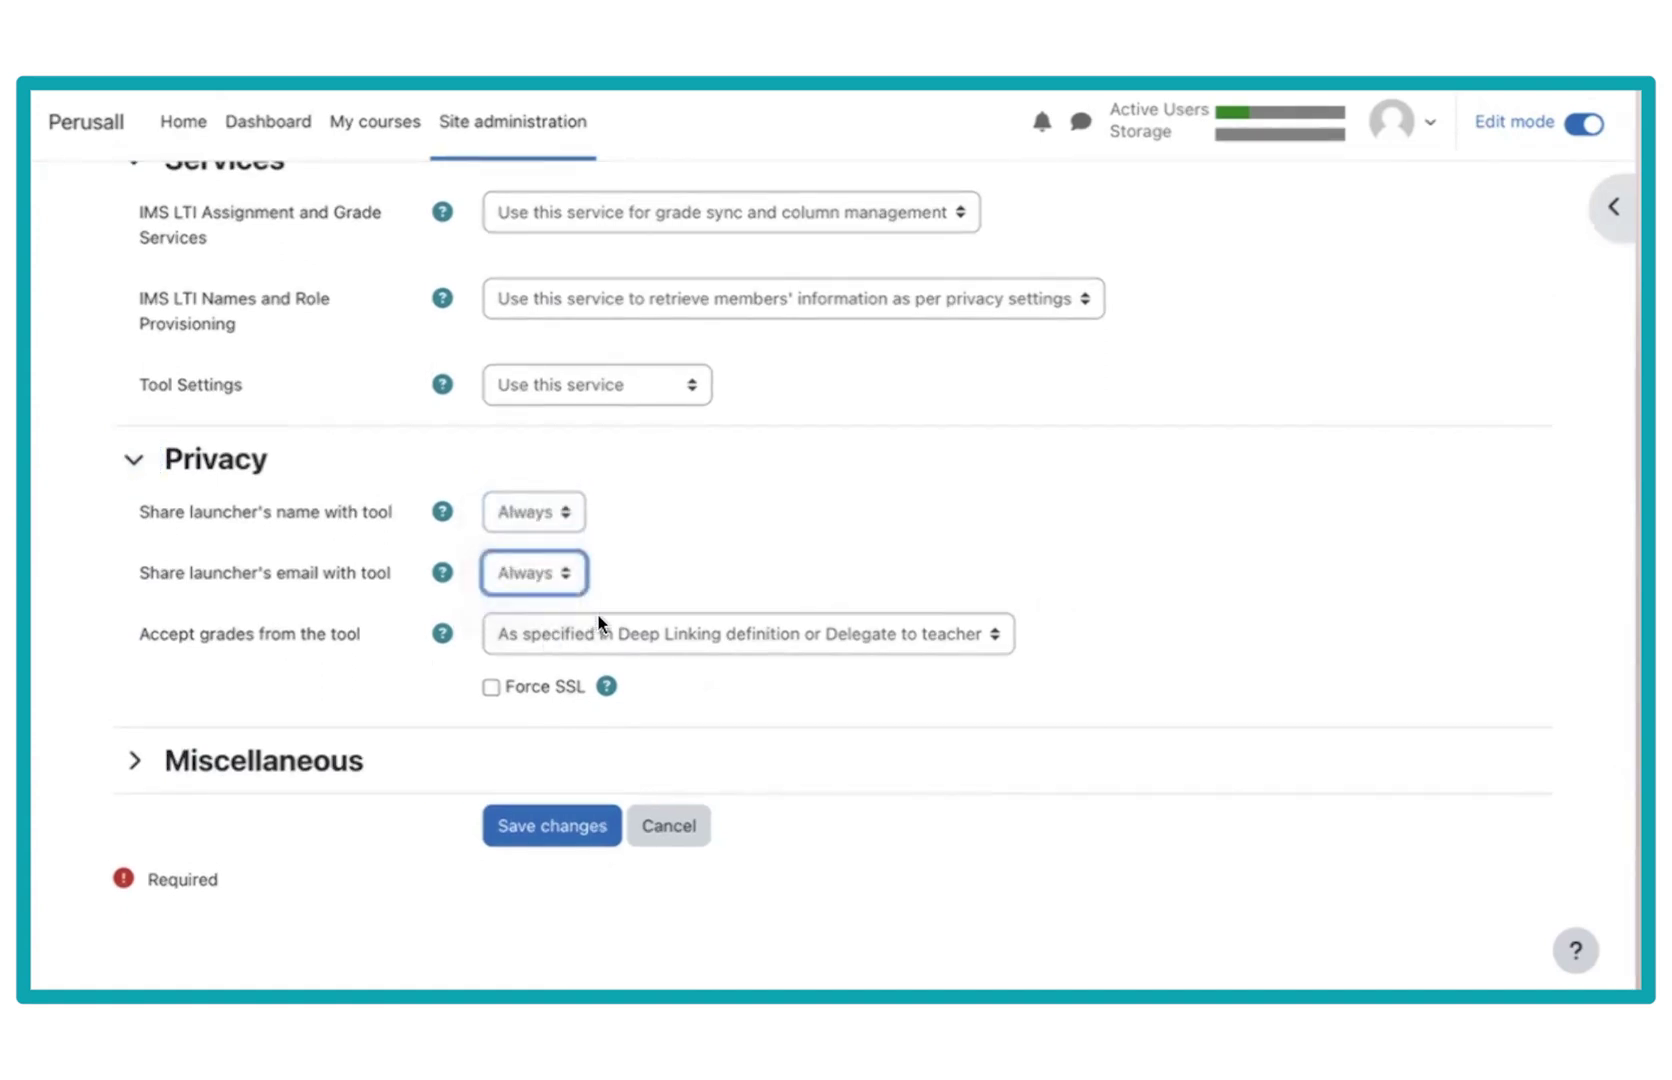
{"action": "left_click", "coordinate": [600, 637]}
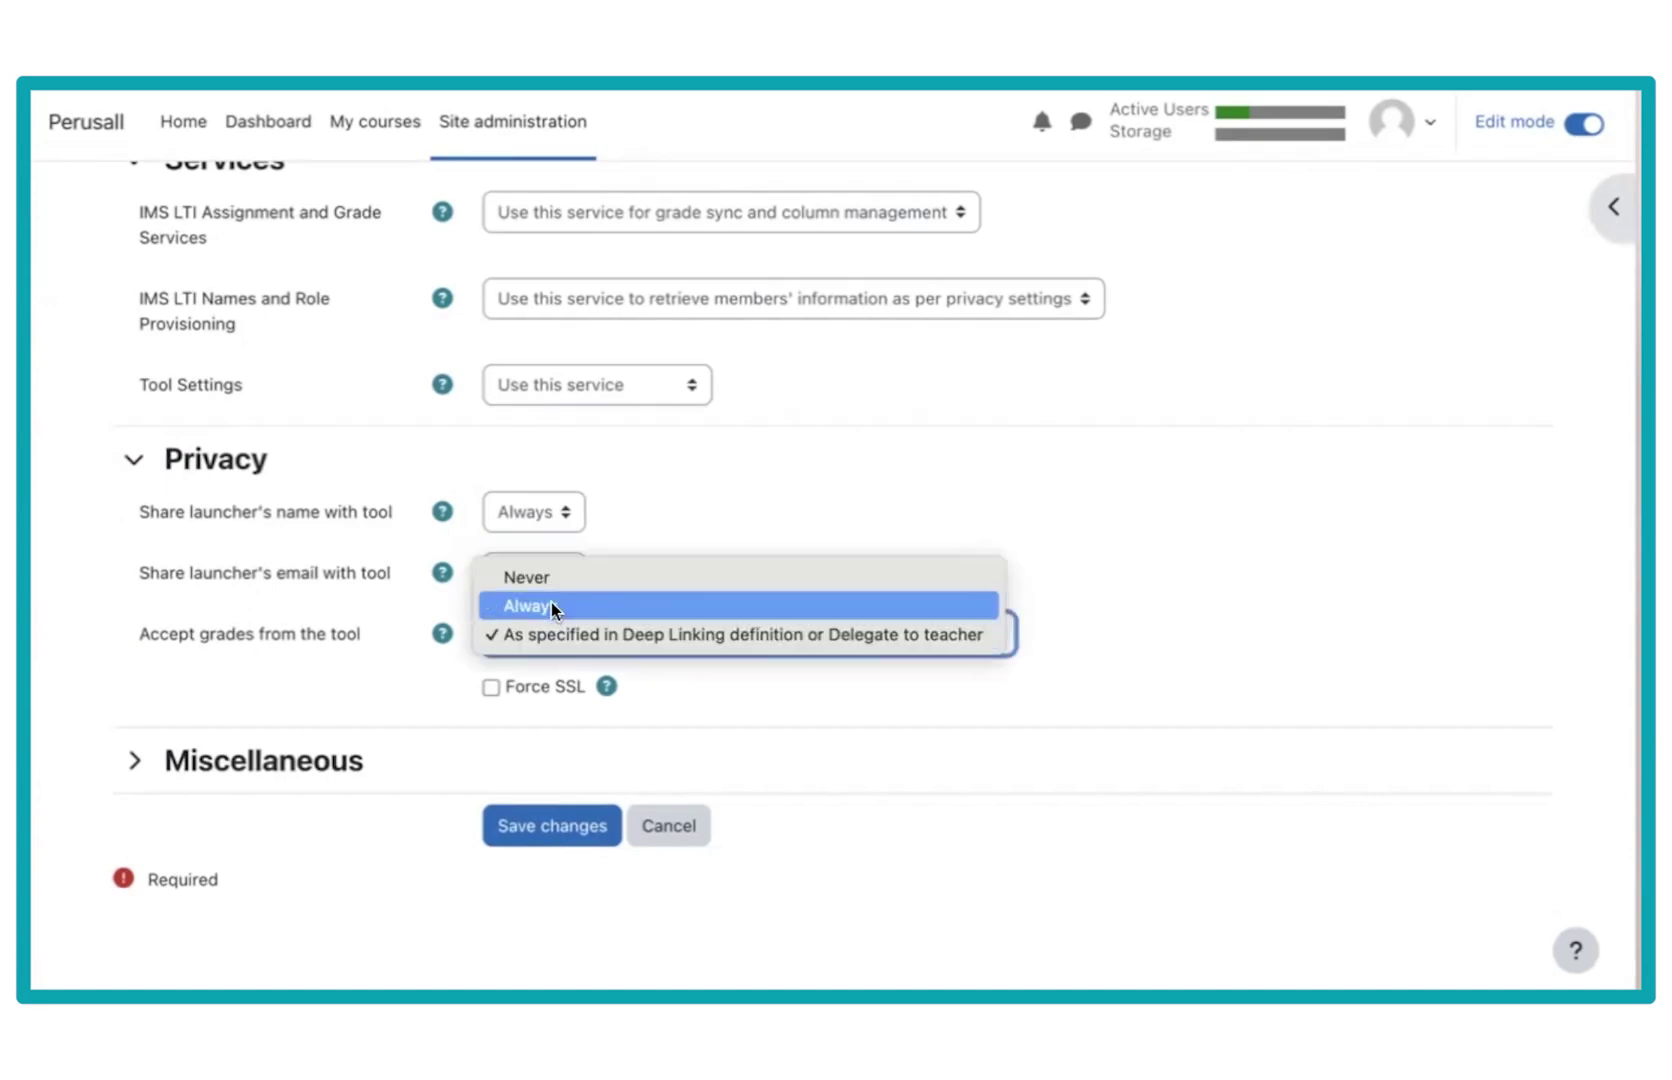
{"action": "left_click", "coordinate": [551, 604]}
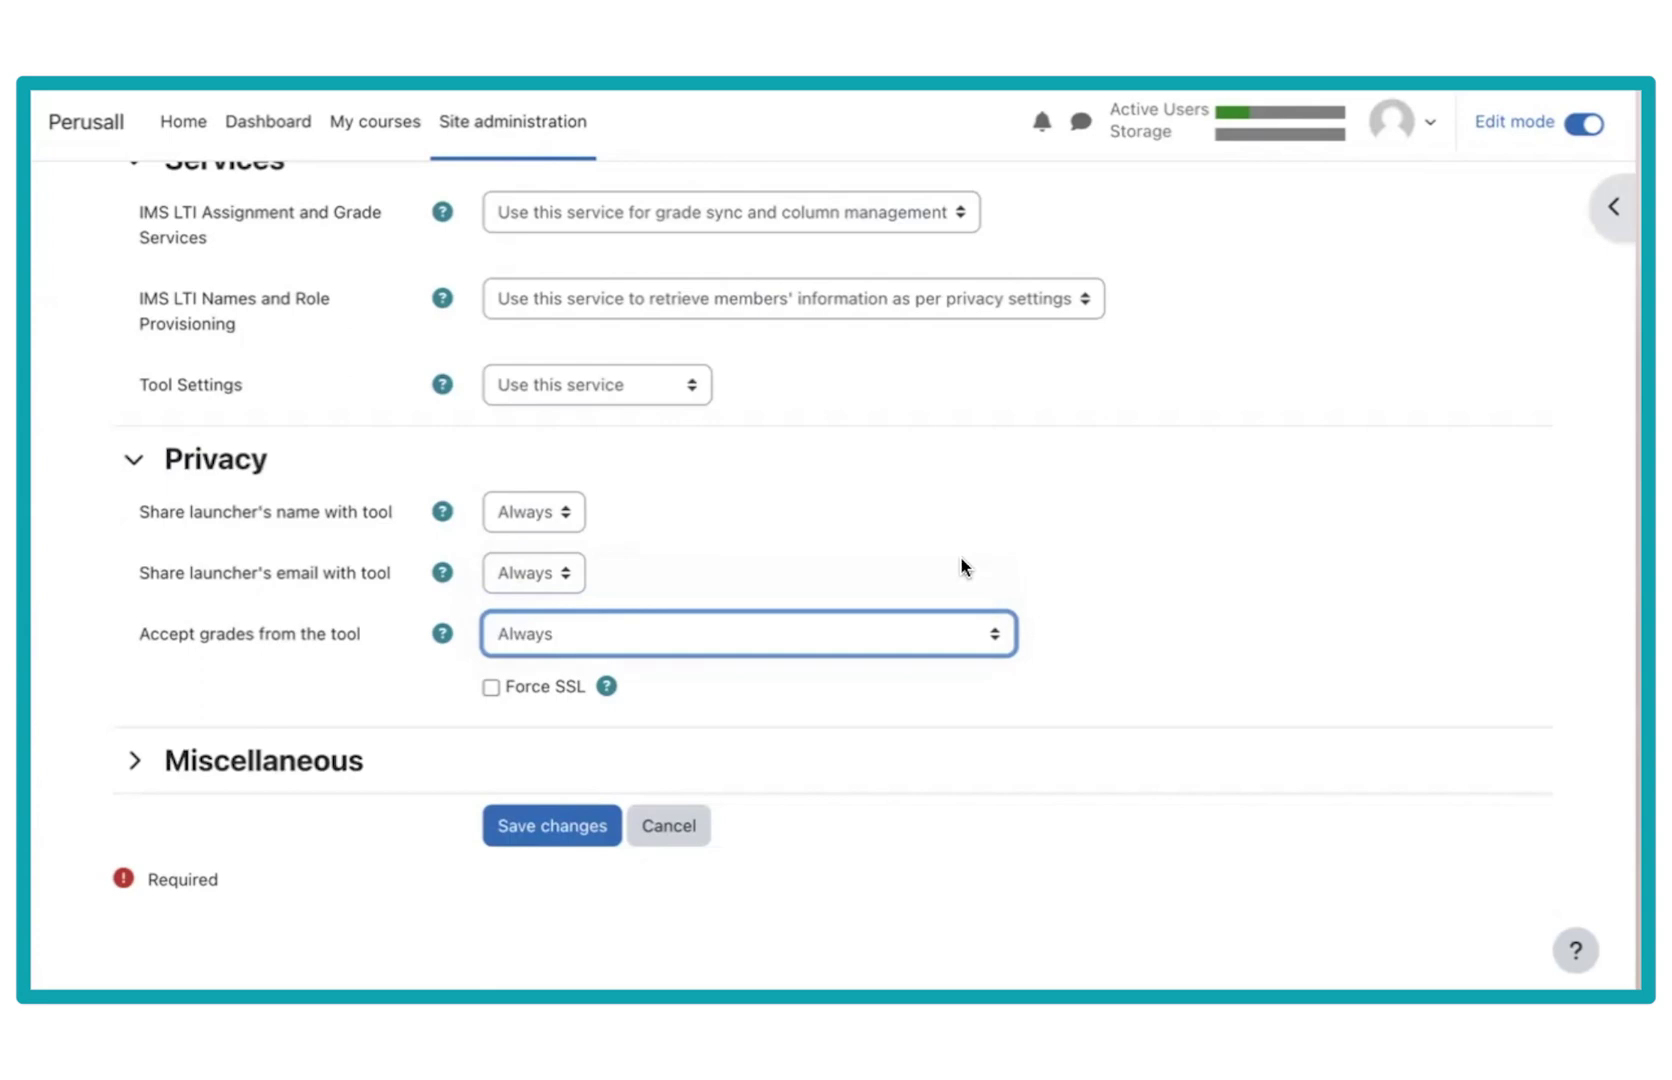
- Turn on Force SSL, keep Accept grades at Always, and save the tool
{"action": "left_click", "coordinate": [490, 687]}
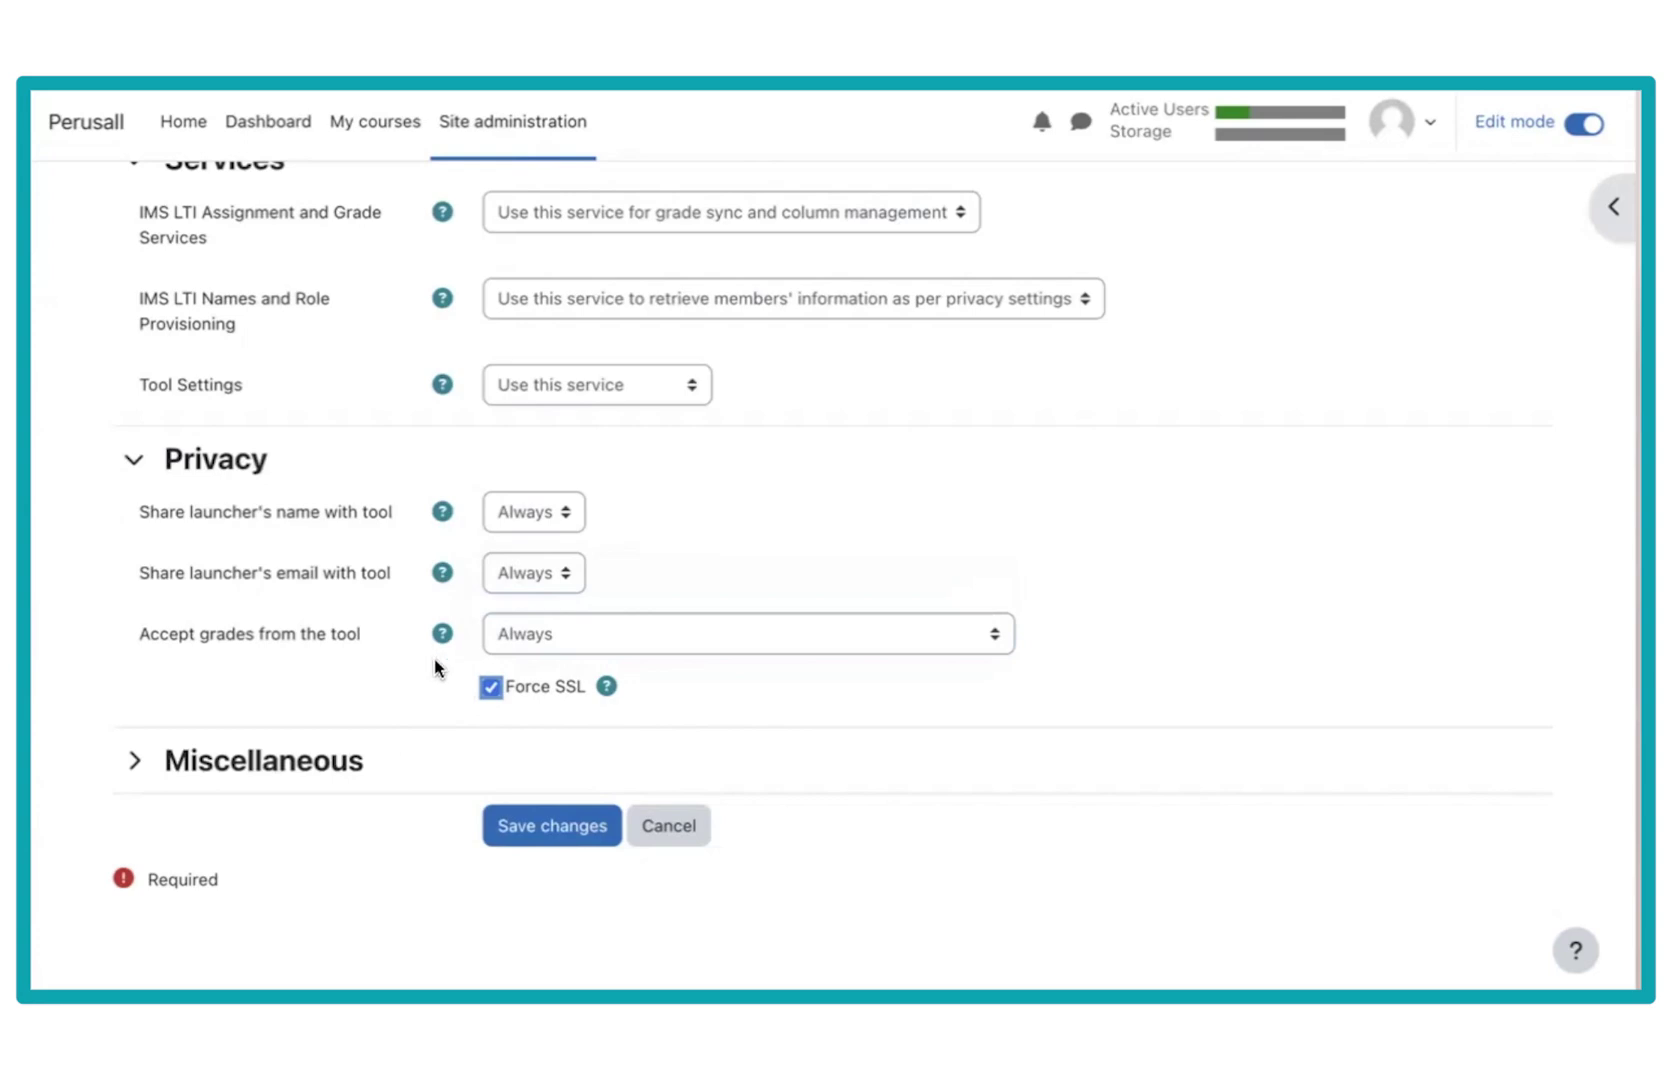
{"action": "left_click", "coordinate": [548, 645]}
{"action": "left_click", "coordinate": [559, 646]}
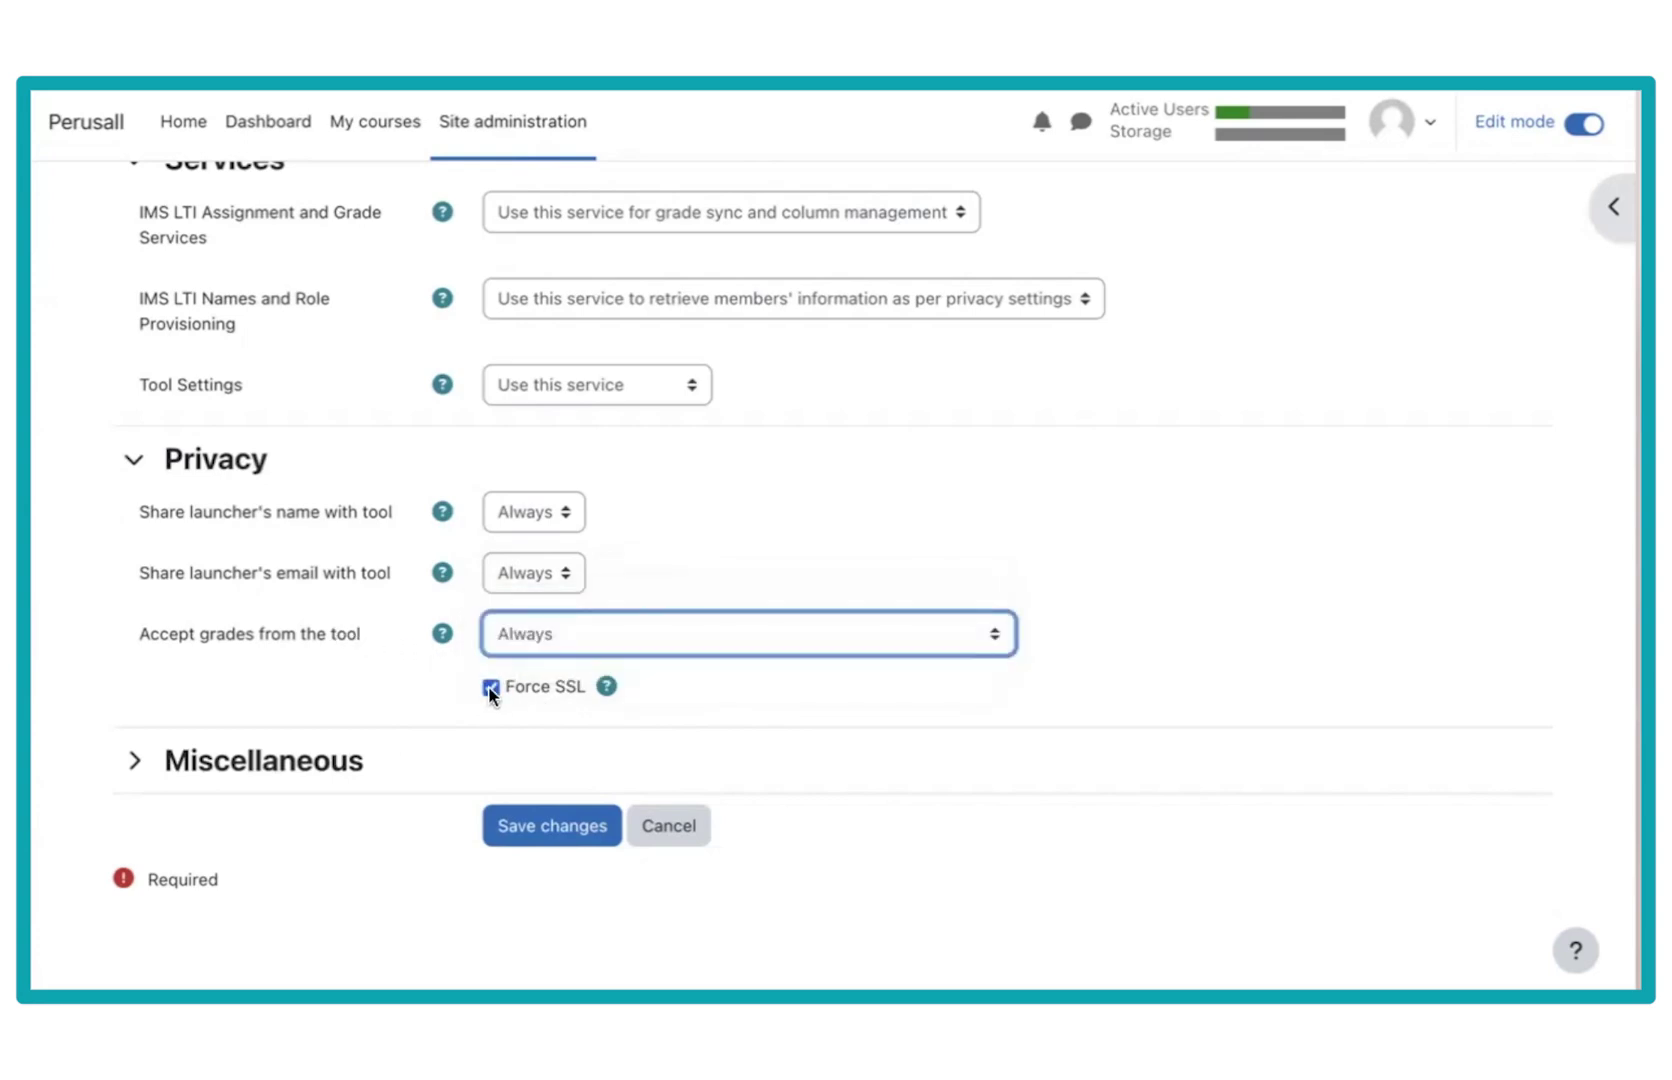
{"action": "left_click", "coordinate": [577, 835]}
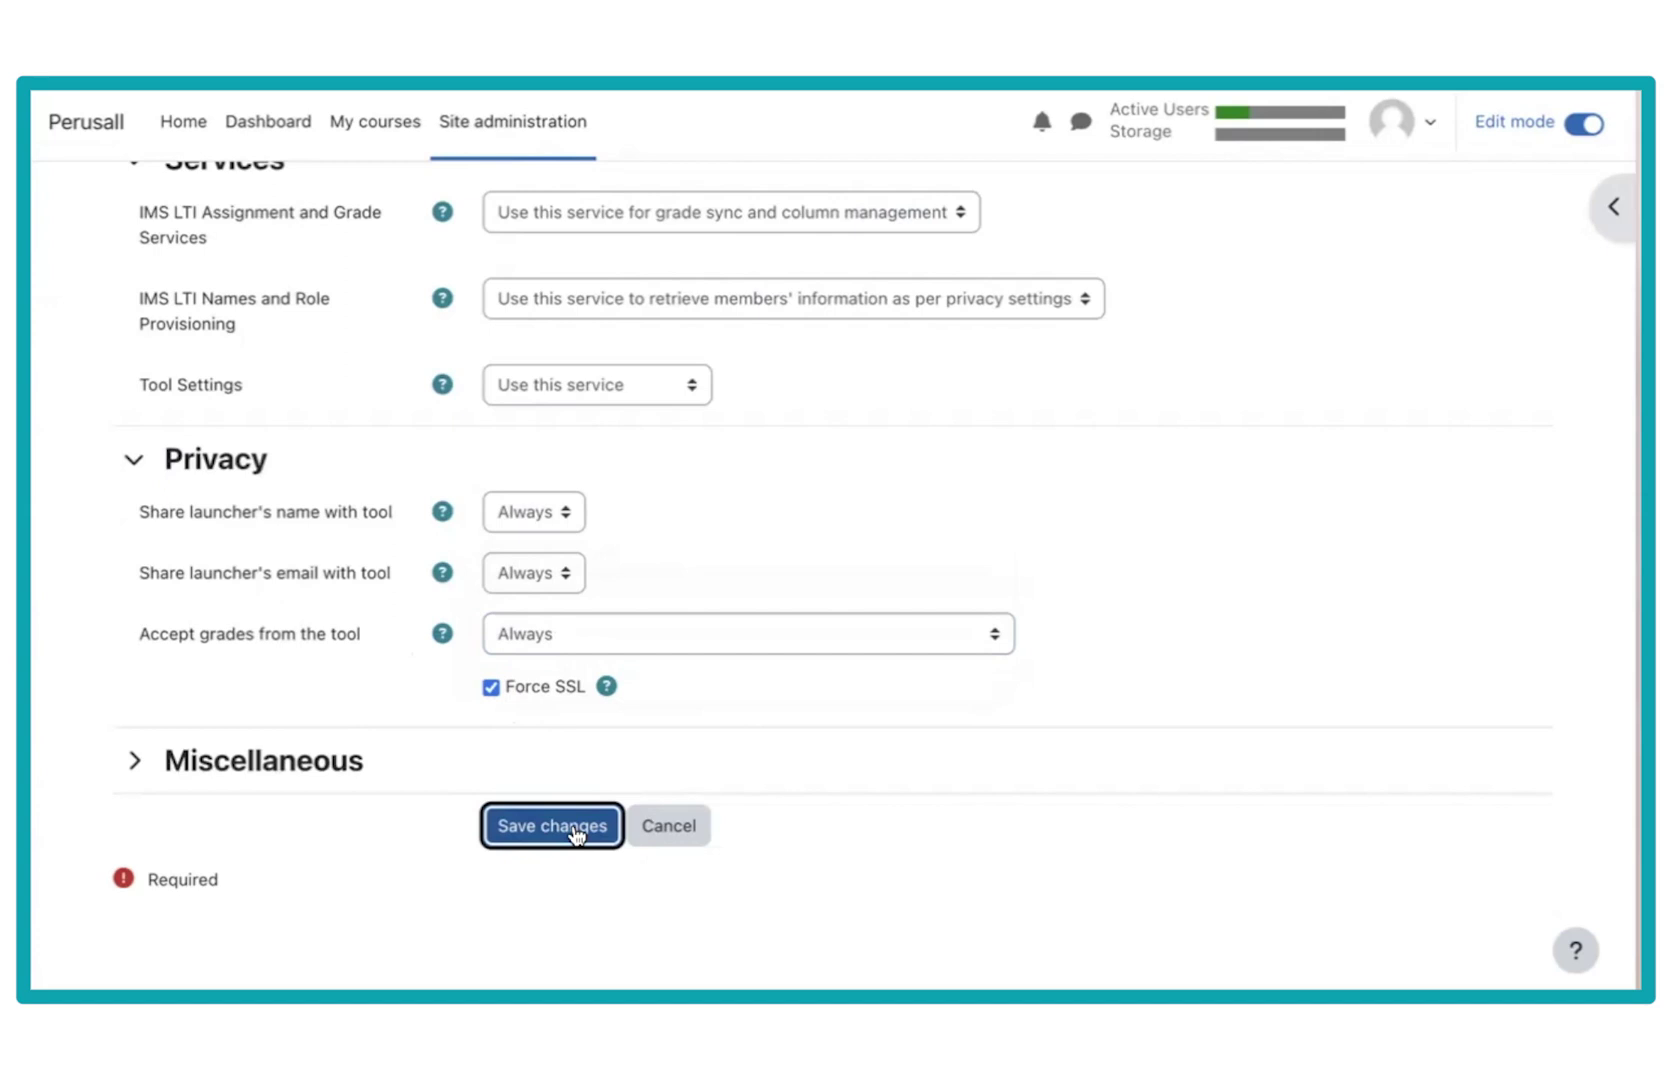
- Scroll the Manage tools page to the Perusall 1.3, dev and Staging tool cards
{"action": "scroll", "coordinate": [577, 836], "scroll_direction": "down", "scroll_amount": 3}
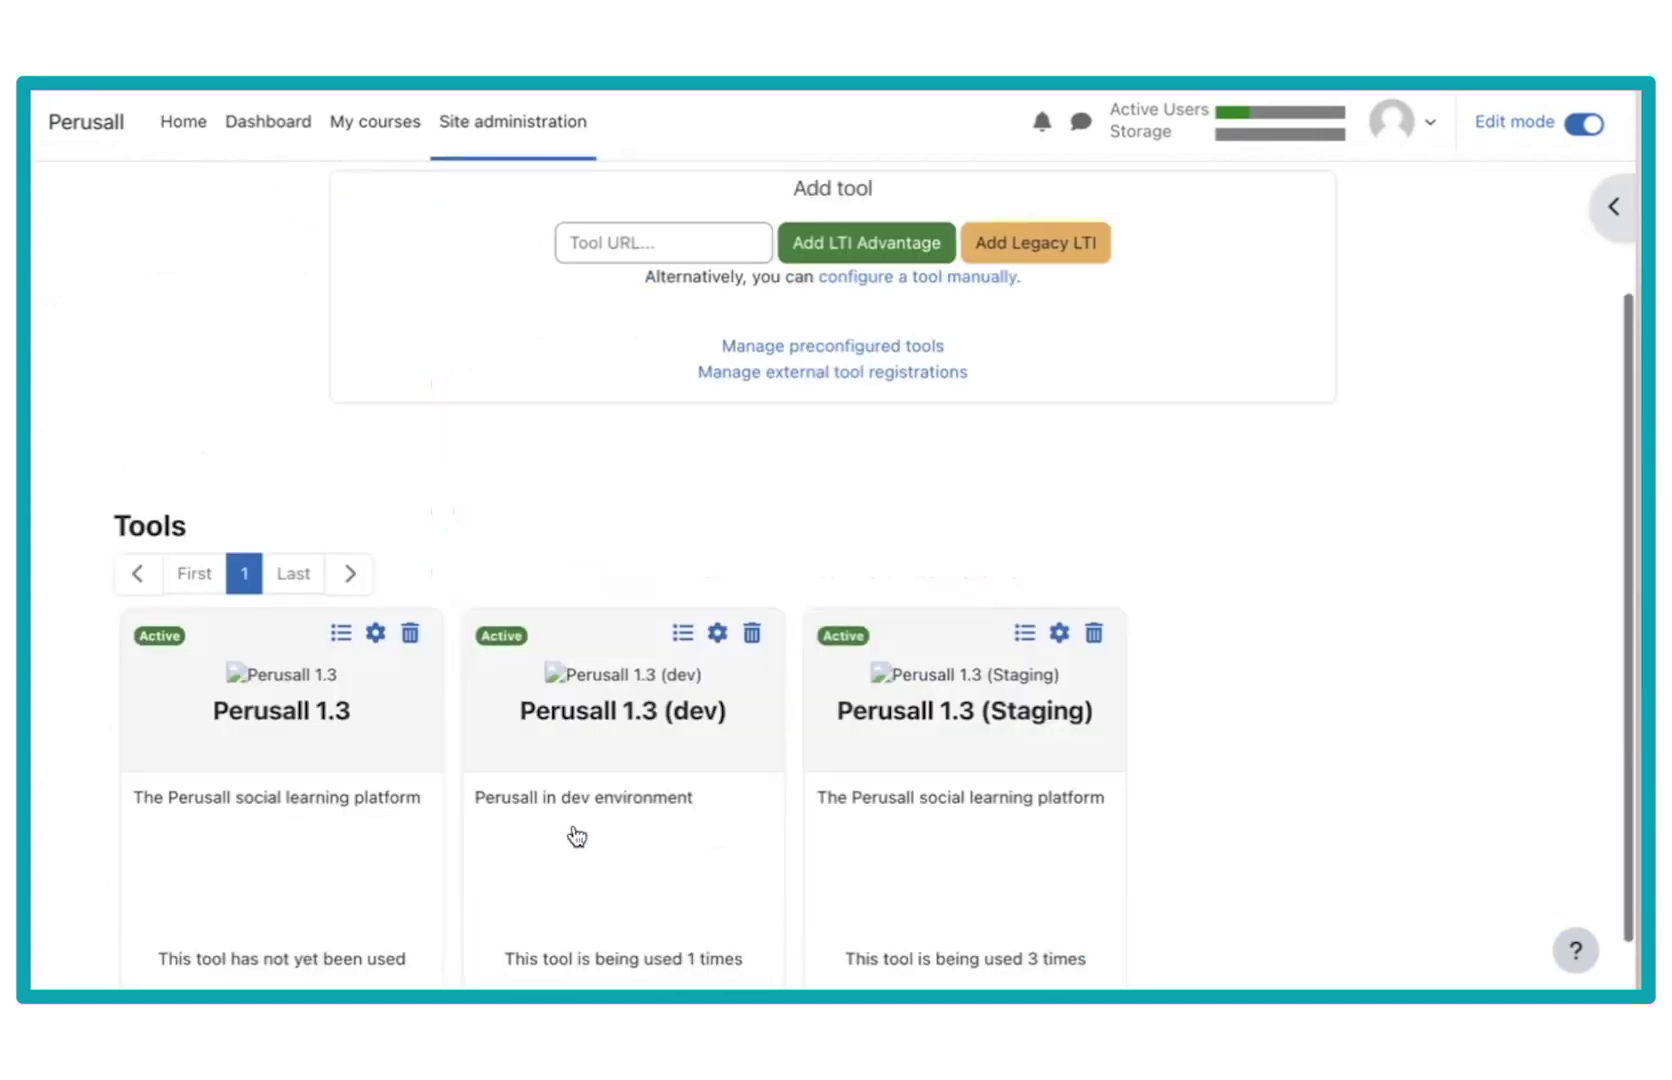
{"action": "scroll", "coordinate": [577, 835], "scroll_direction": "down", "scroll_amount": 1}
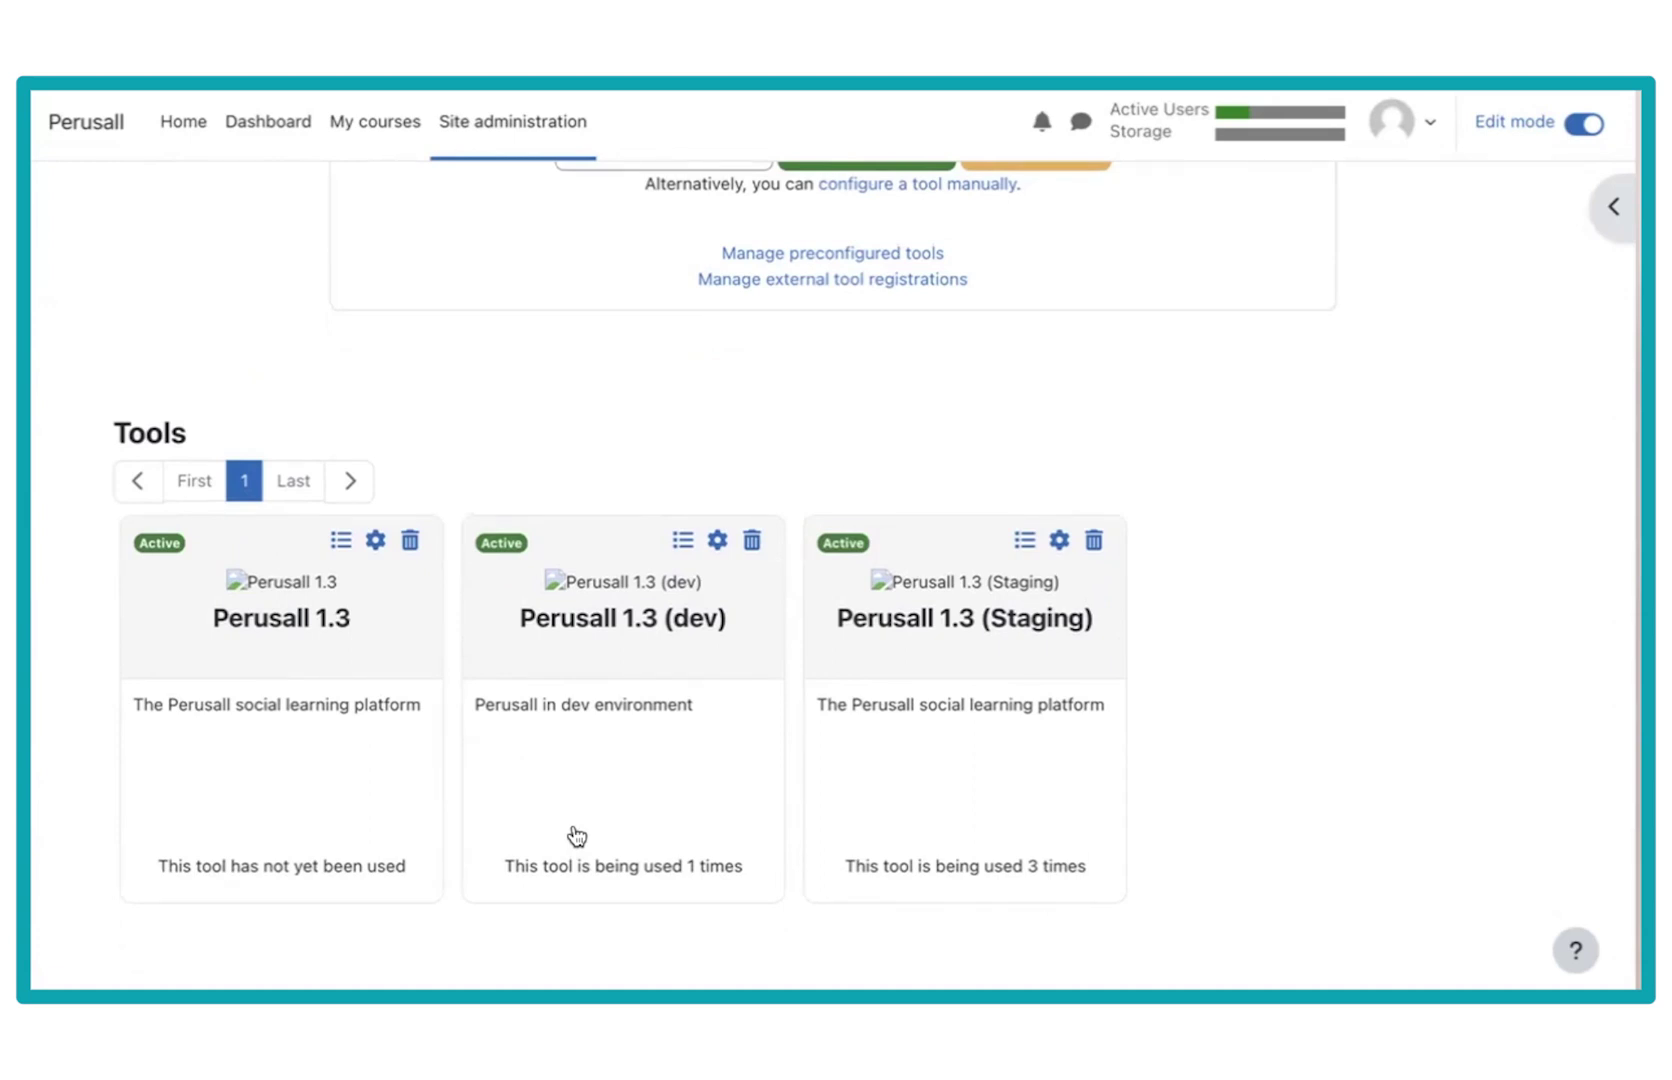
- Show the Perusall 1.3 tool's configuration details and select all six values
{"action": "left_click", "coordinate": [341, 543]}
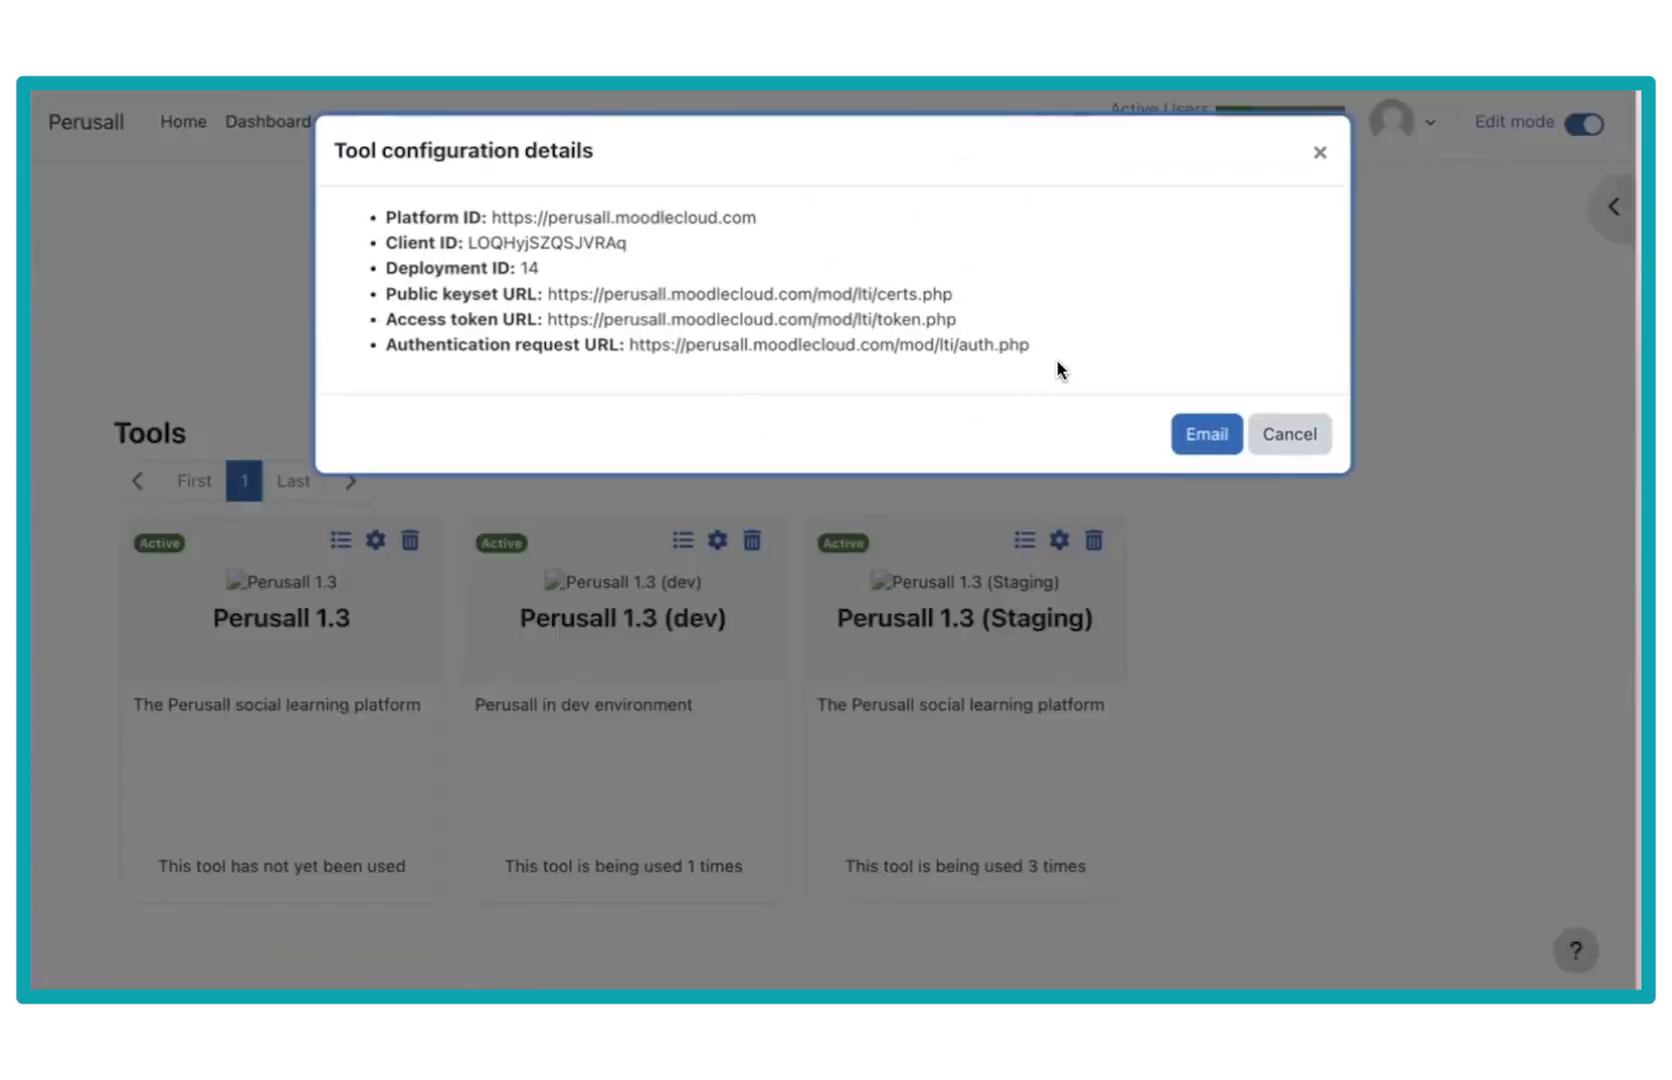
{"action": "left_click_drag", "start_coordinate": [1058, 370], "coordinate": [350, 218]}
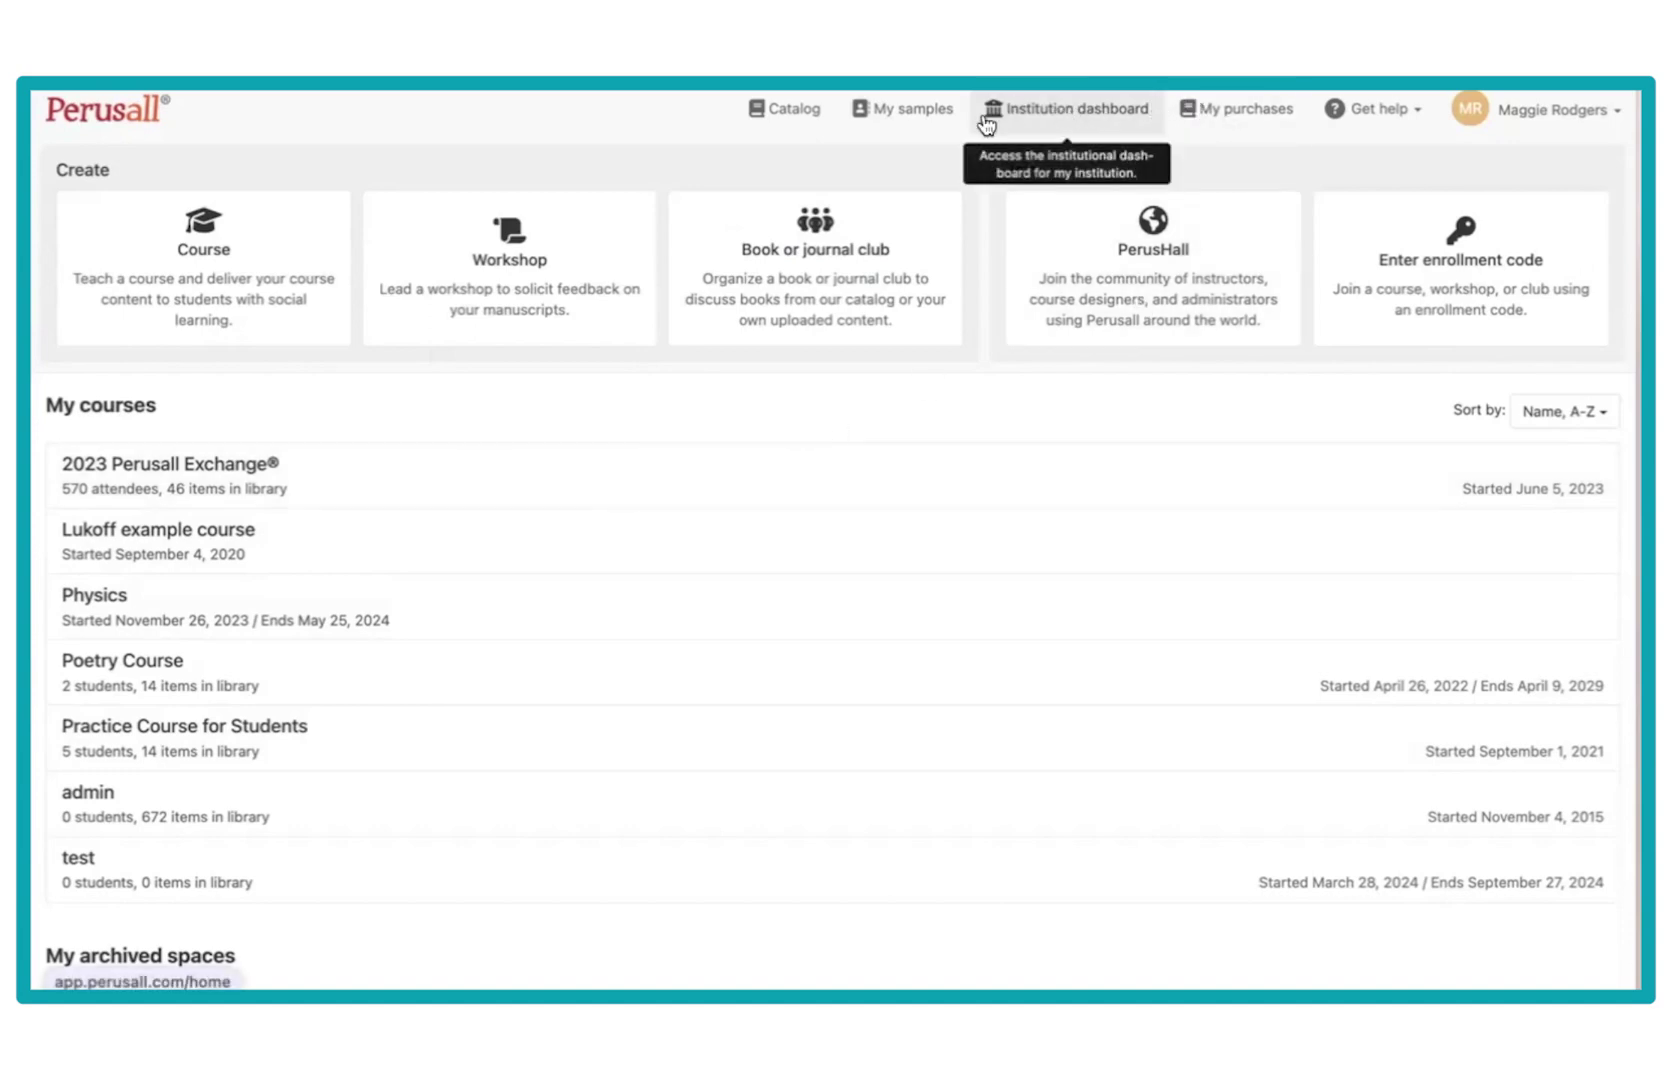
- From the Institution dashboard, open Settings > LTI 1.3 integrations and start a new integration
{"action": "left_click", "coordinate": [1064, 117]}
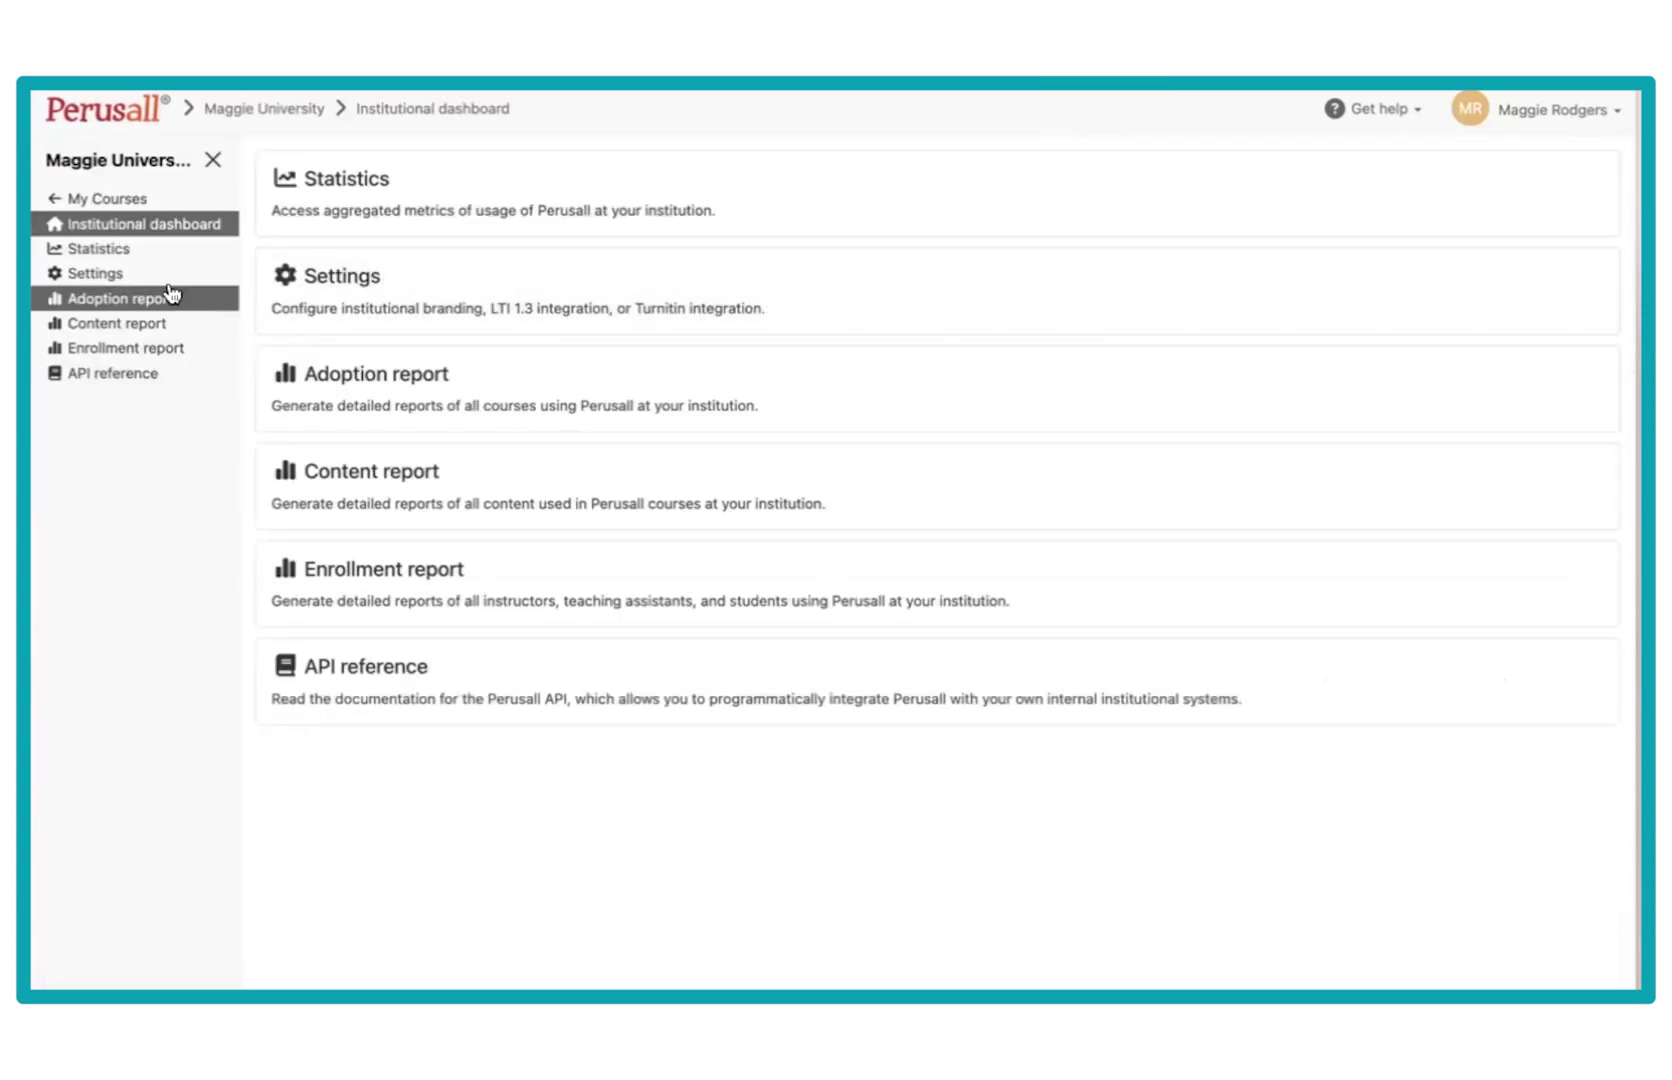
{"action": "left_click", "coordinate": [112, 272]}
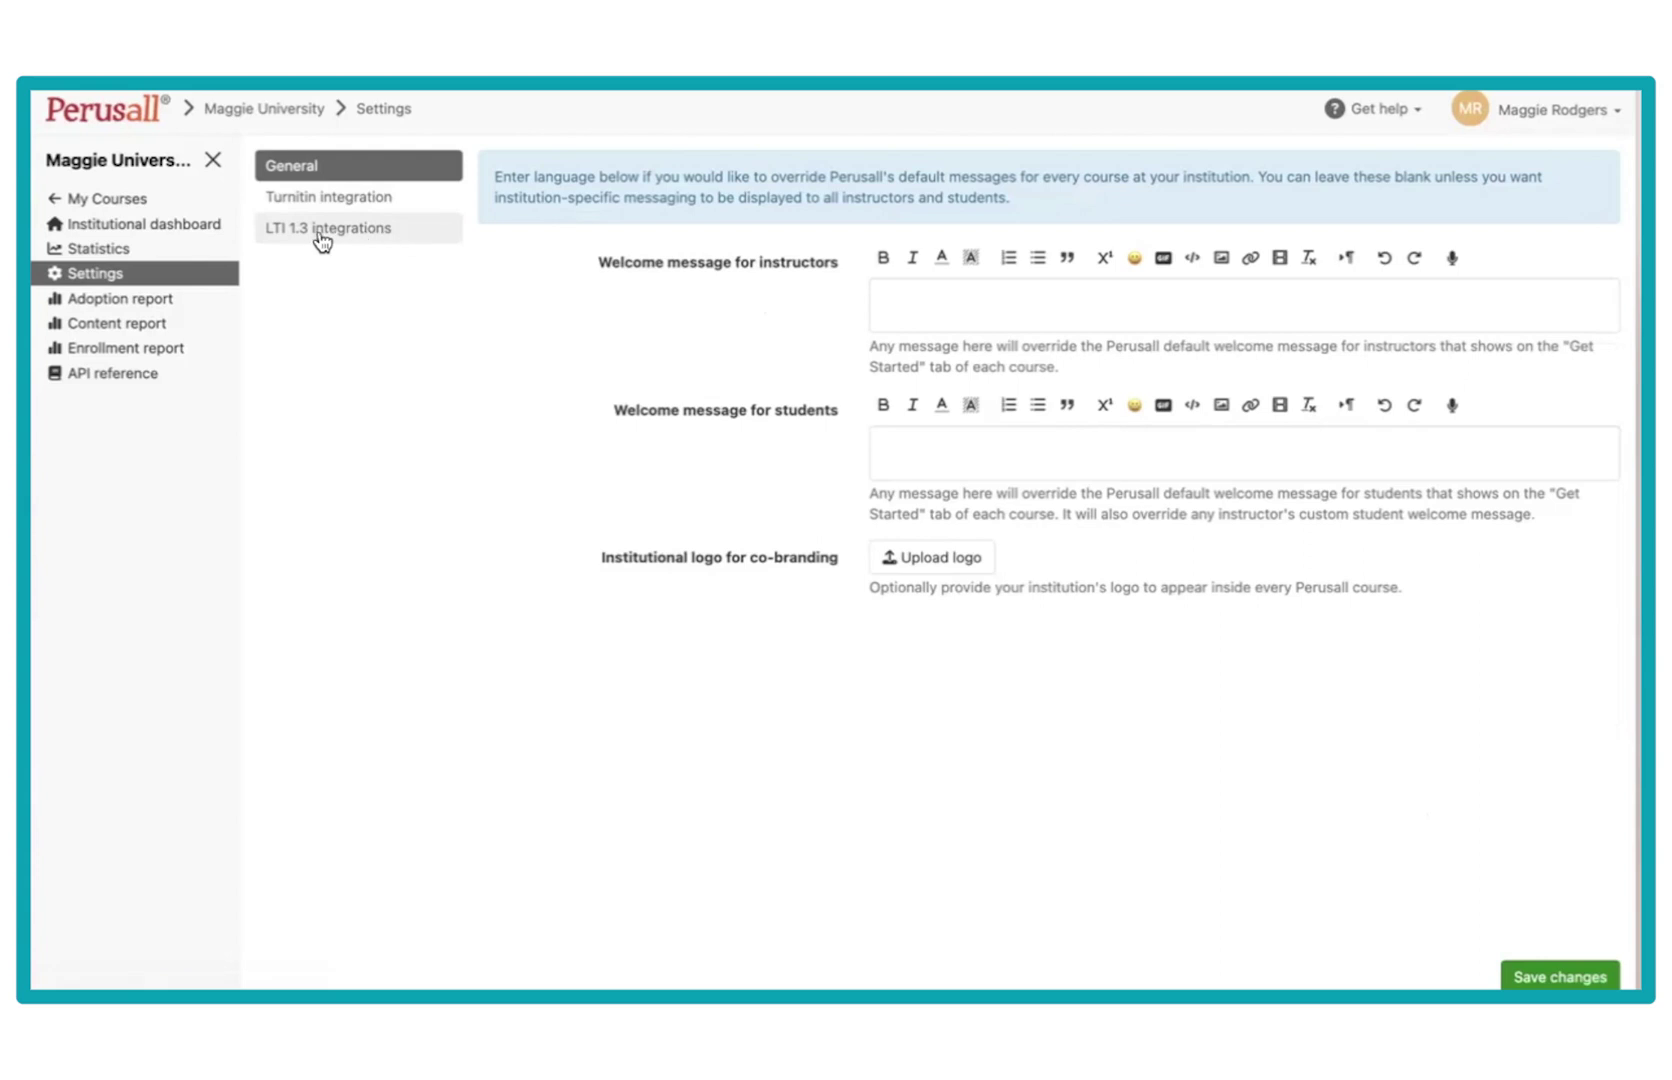
{"action": "left_click", "coordinate": [386, 240]}
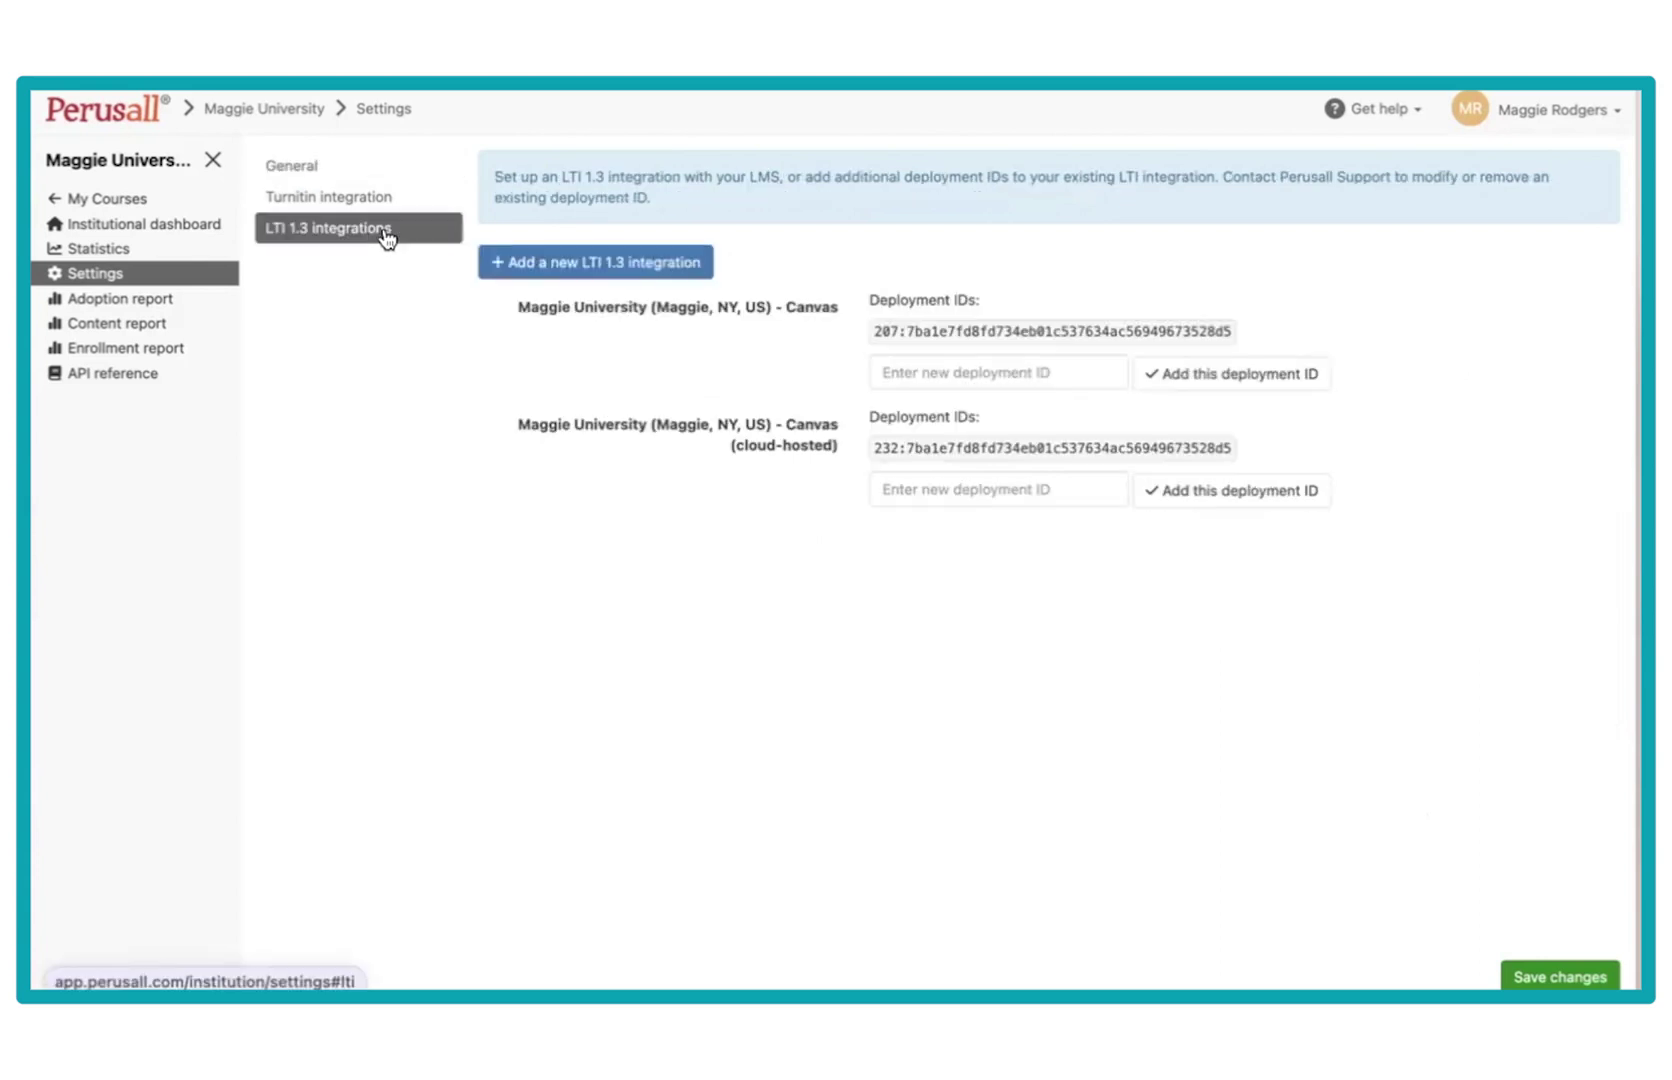
{"action": "left_click", "coordinate": [641, 265]}
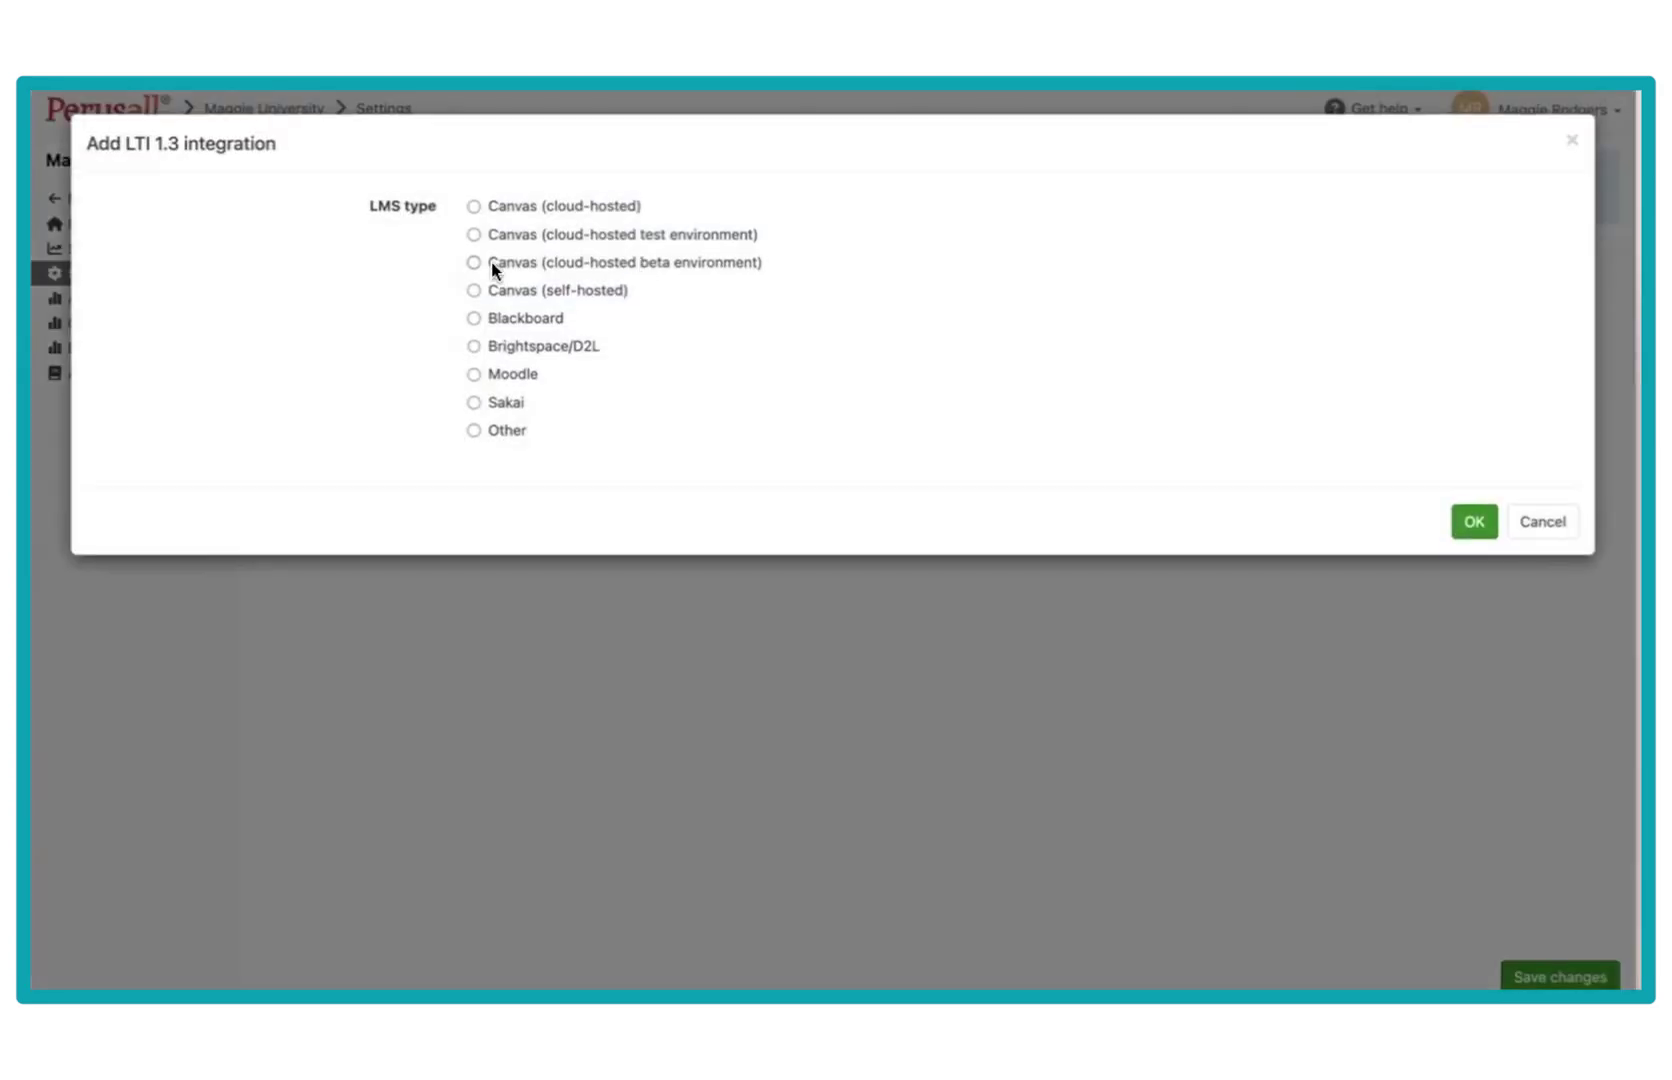
- Choose Moodle as the LMS and paste in Moodle's Platform ID, Client ID and Deployment ID 14
{"action": "left_click", "coordinate": [474, 375]}
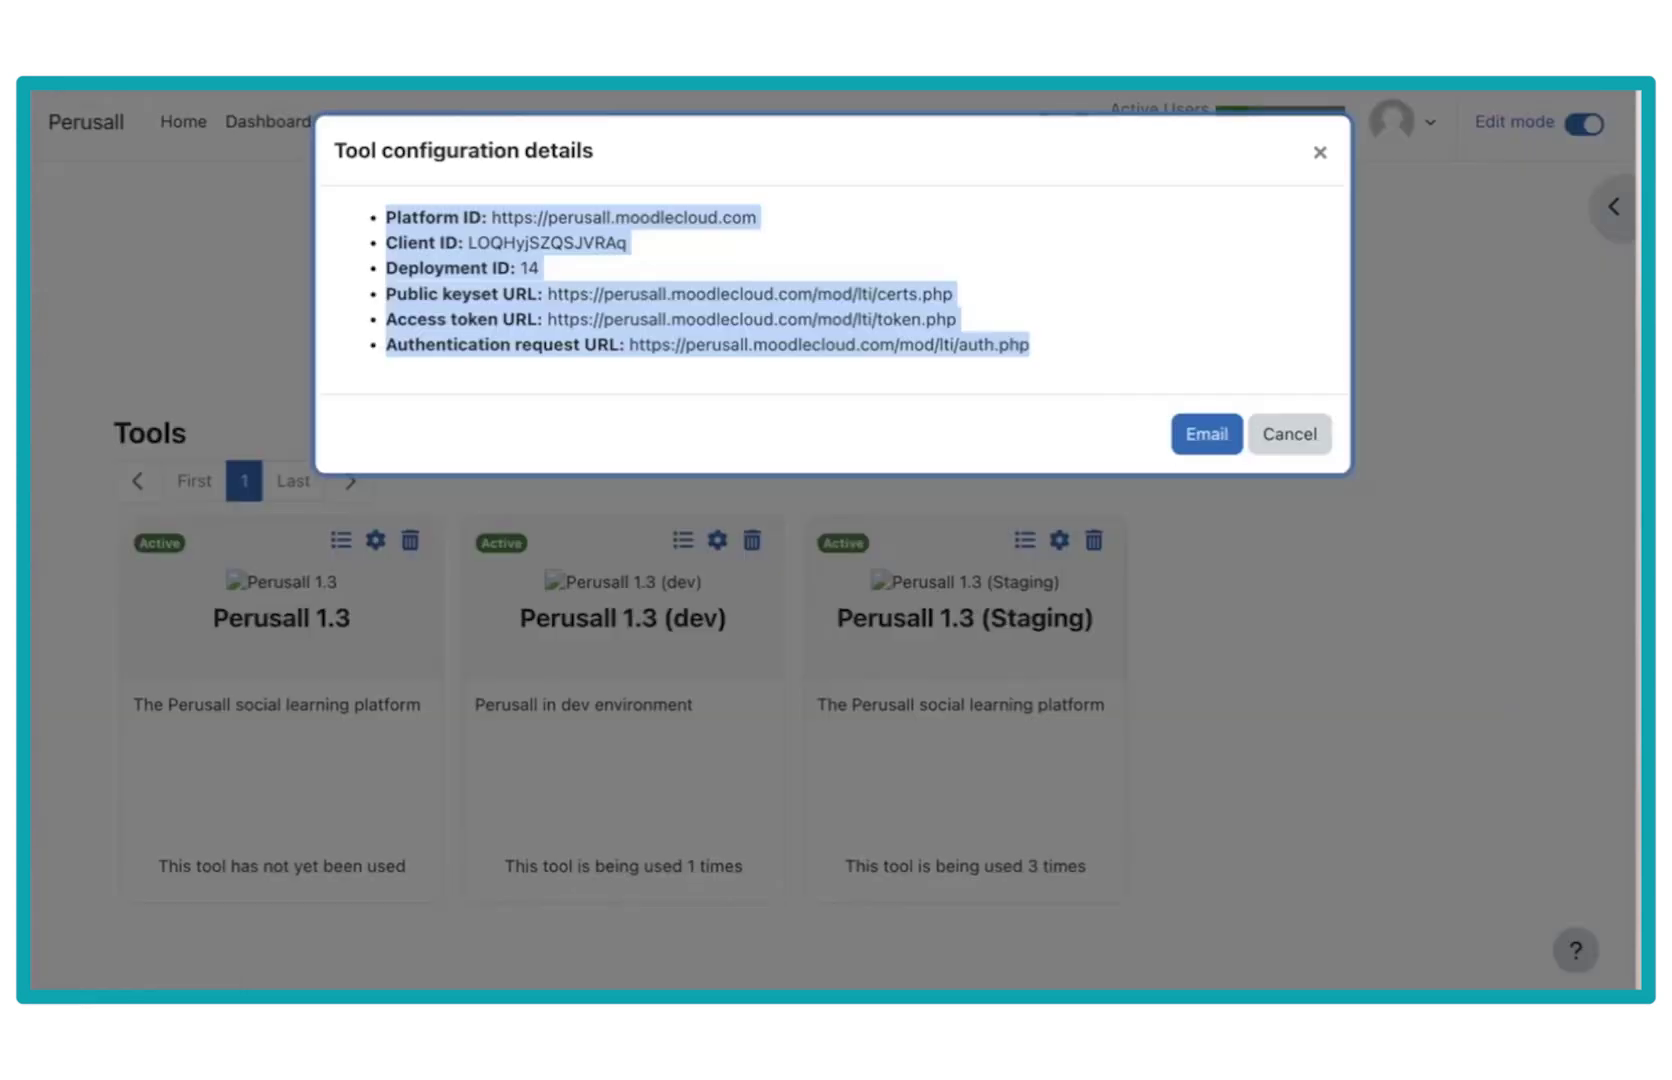
{"action": "left_click", "coordinate": [572, 286]}
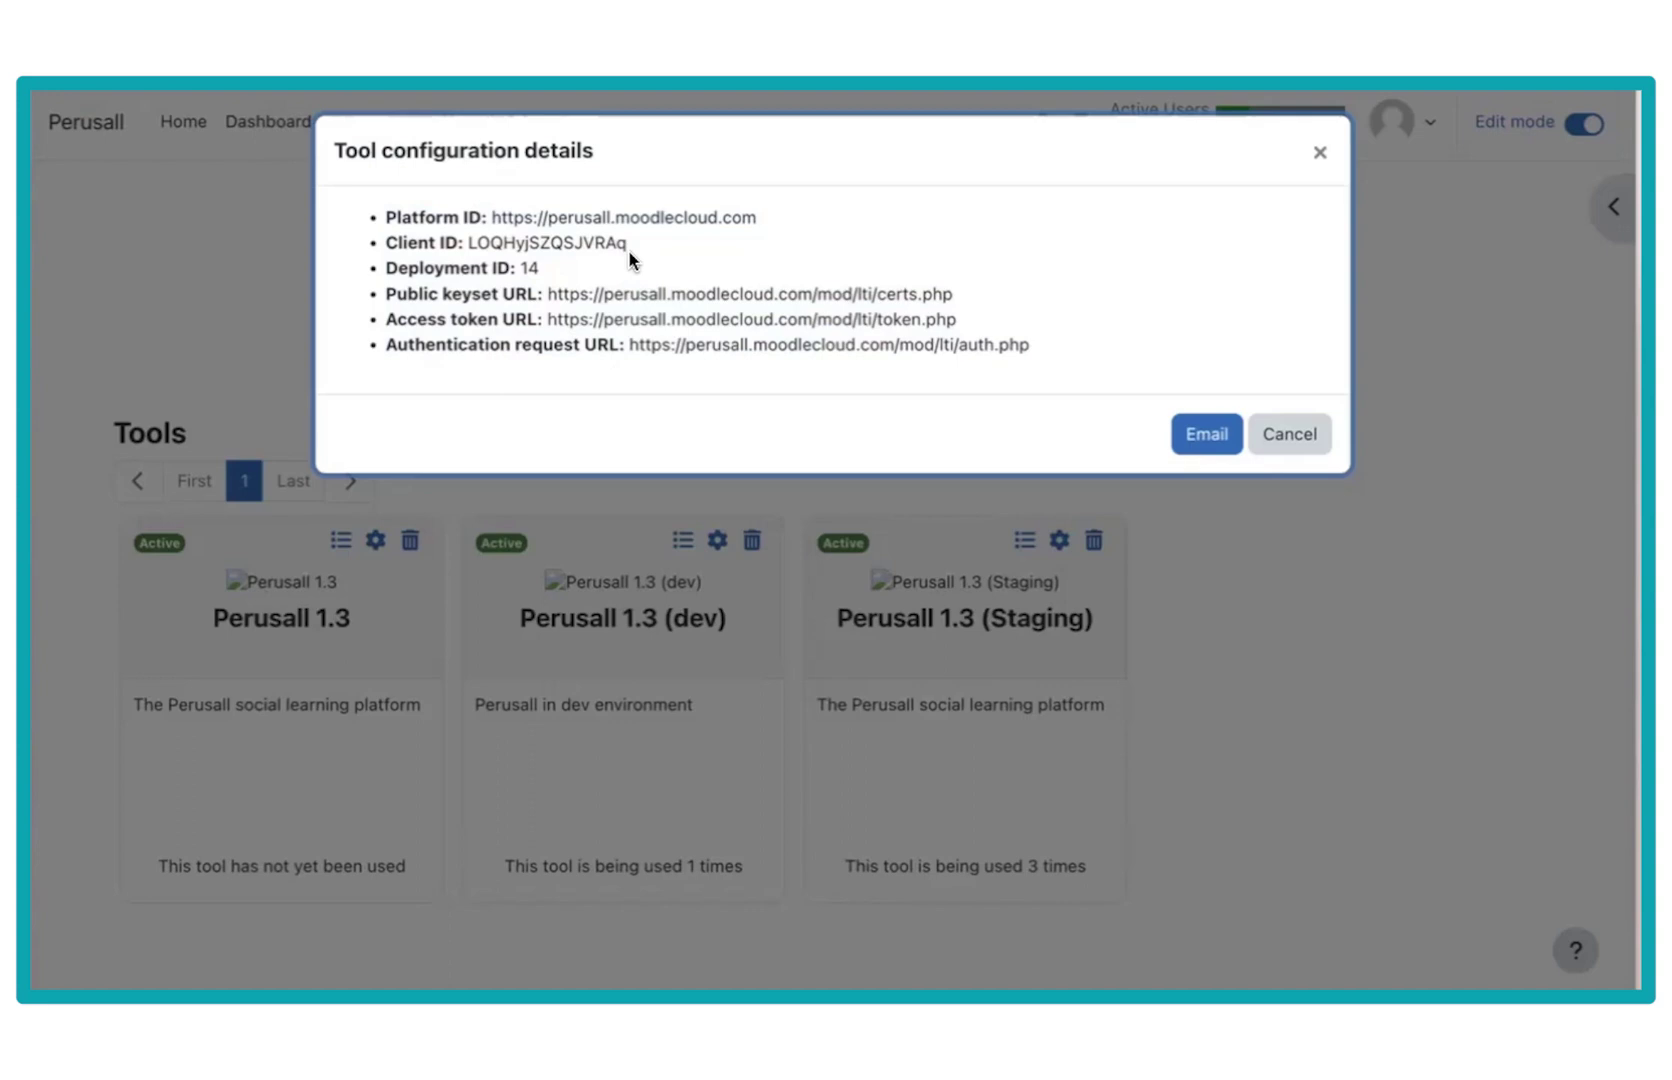
{"action": "left_click_drag", "start_coordinate": [757, 217], "coordinate": [490, 214]}
{"action": "key", "text": "ctrl+c"}
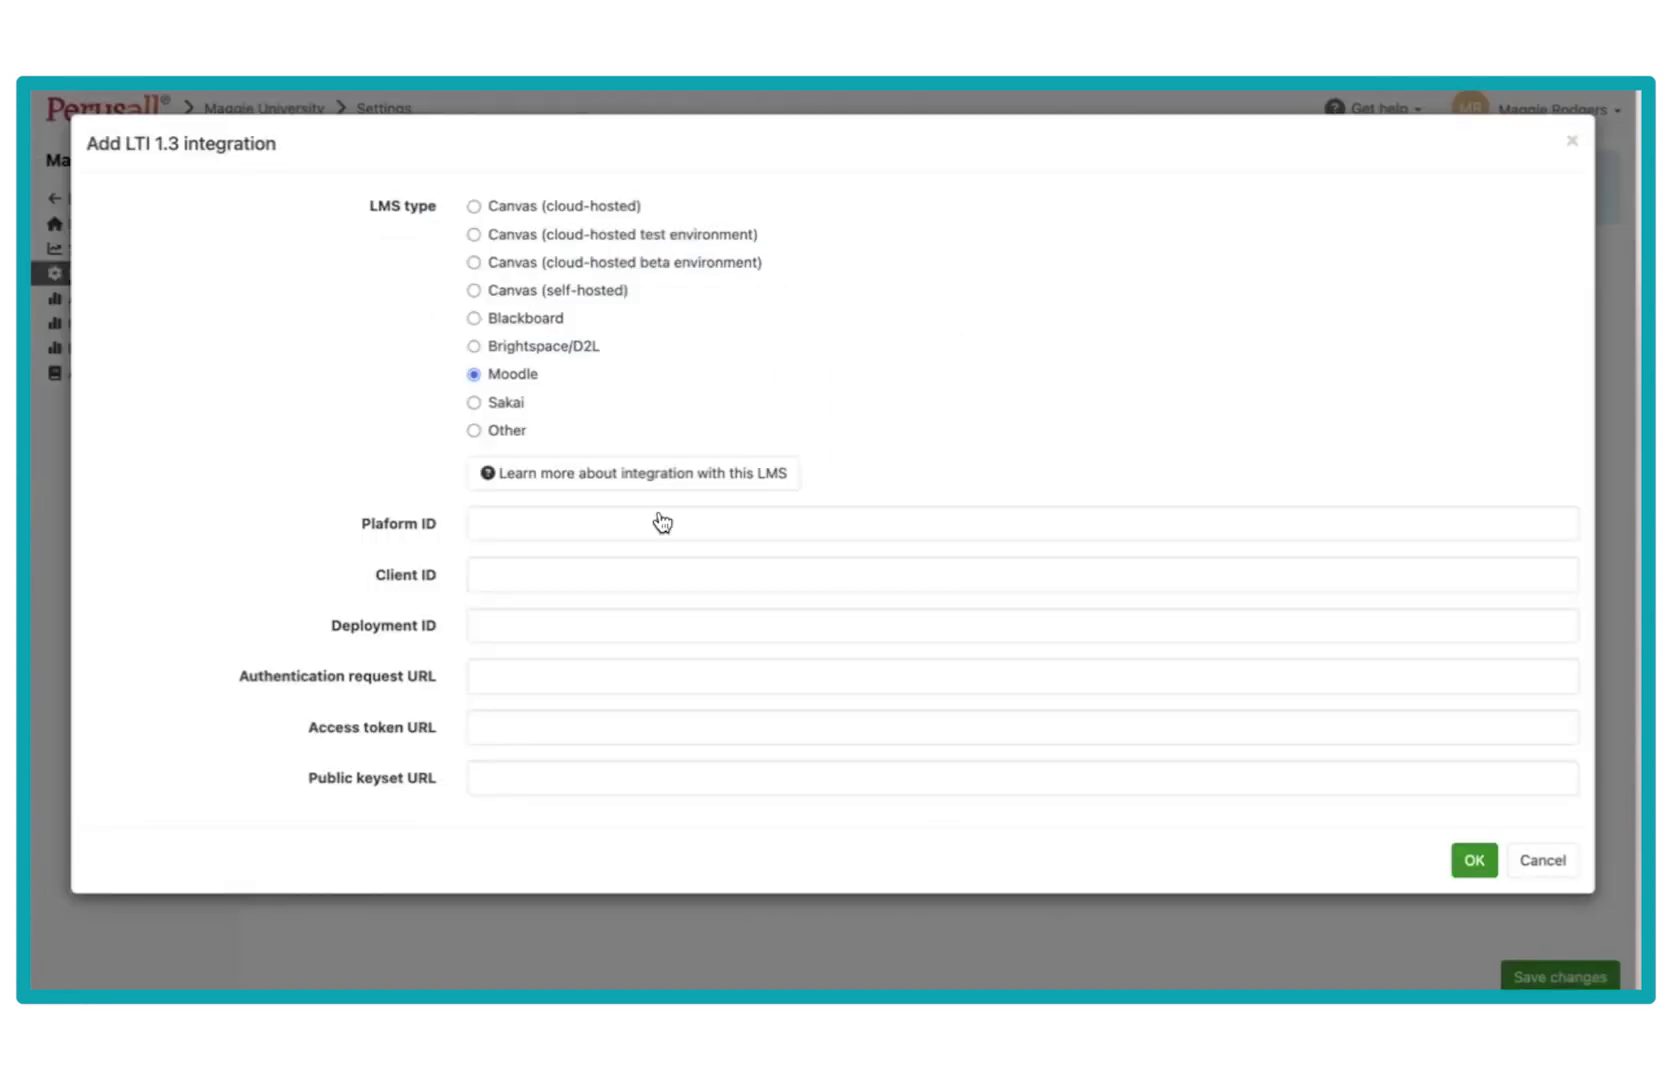
{"action": "left_click", "coordinate": [510, 523]}
{"action": "key", "text": "ctrl+v"}
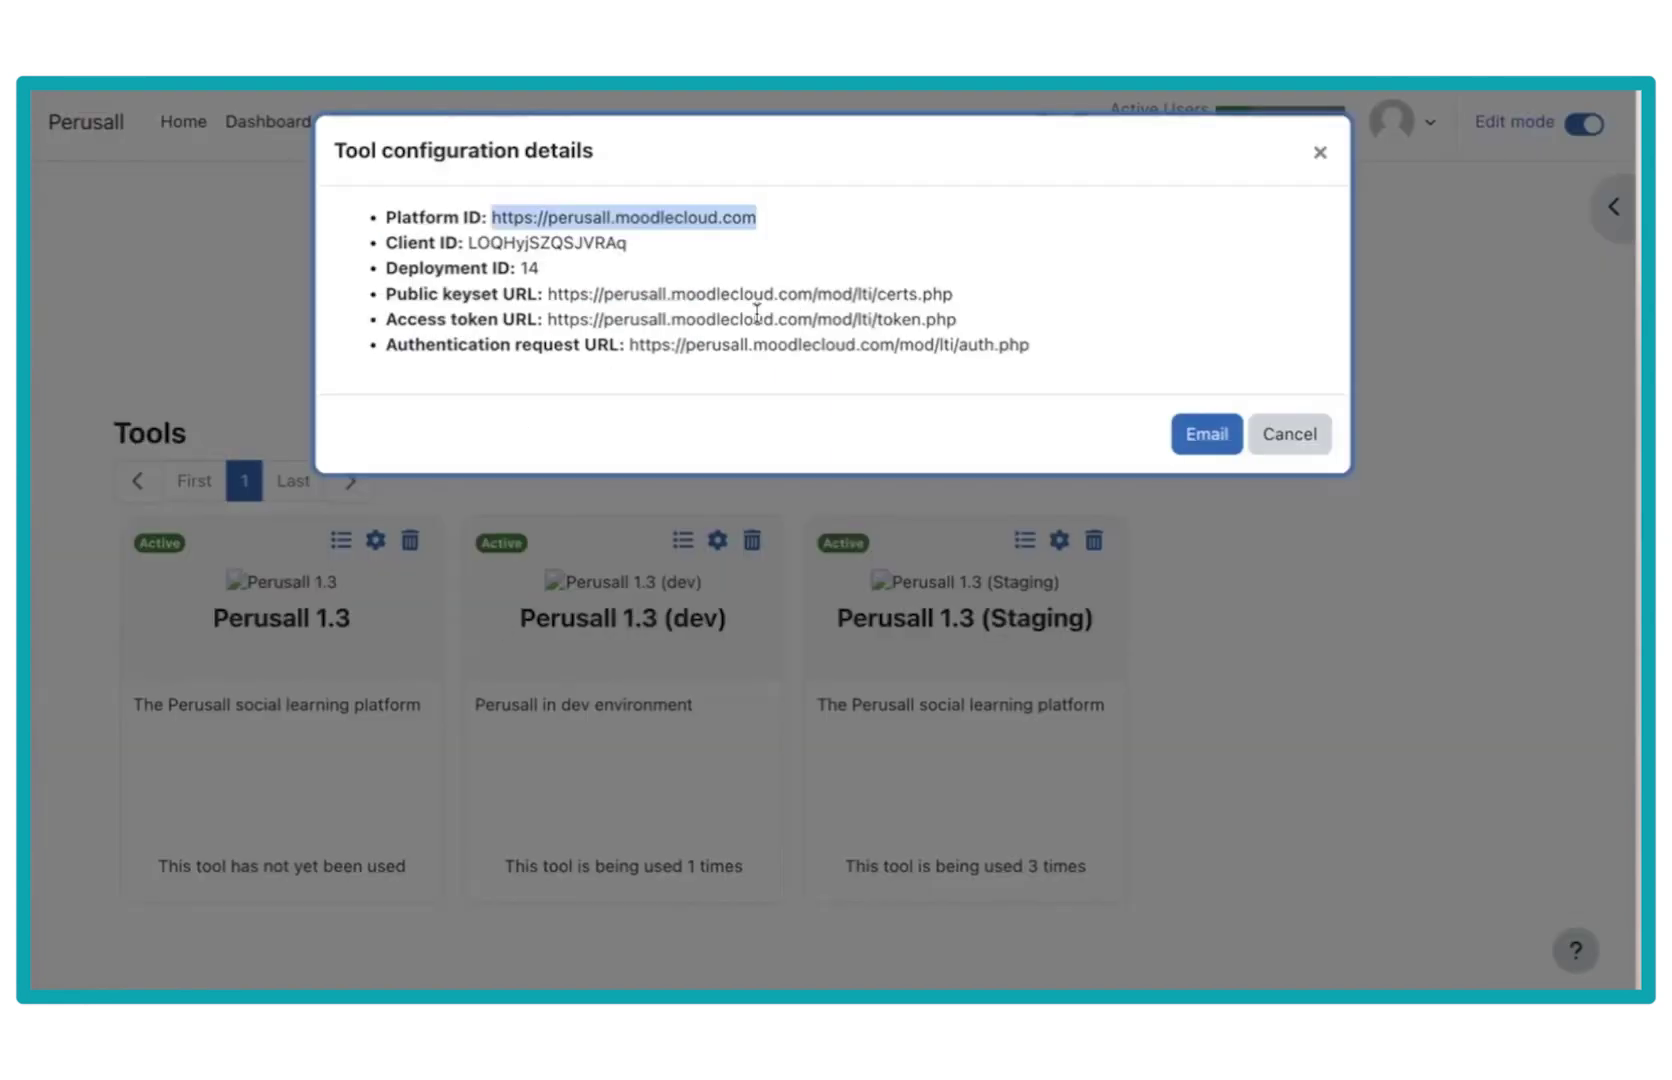
{"action": "left_click_drag", "start_coordinate": [636, 243], "coordinate": [464, 243]}
{"action": "key", "text": "ctrl+c"}
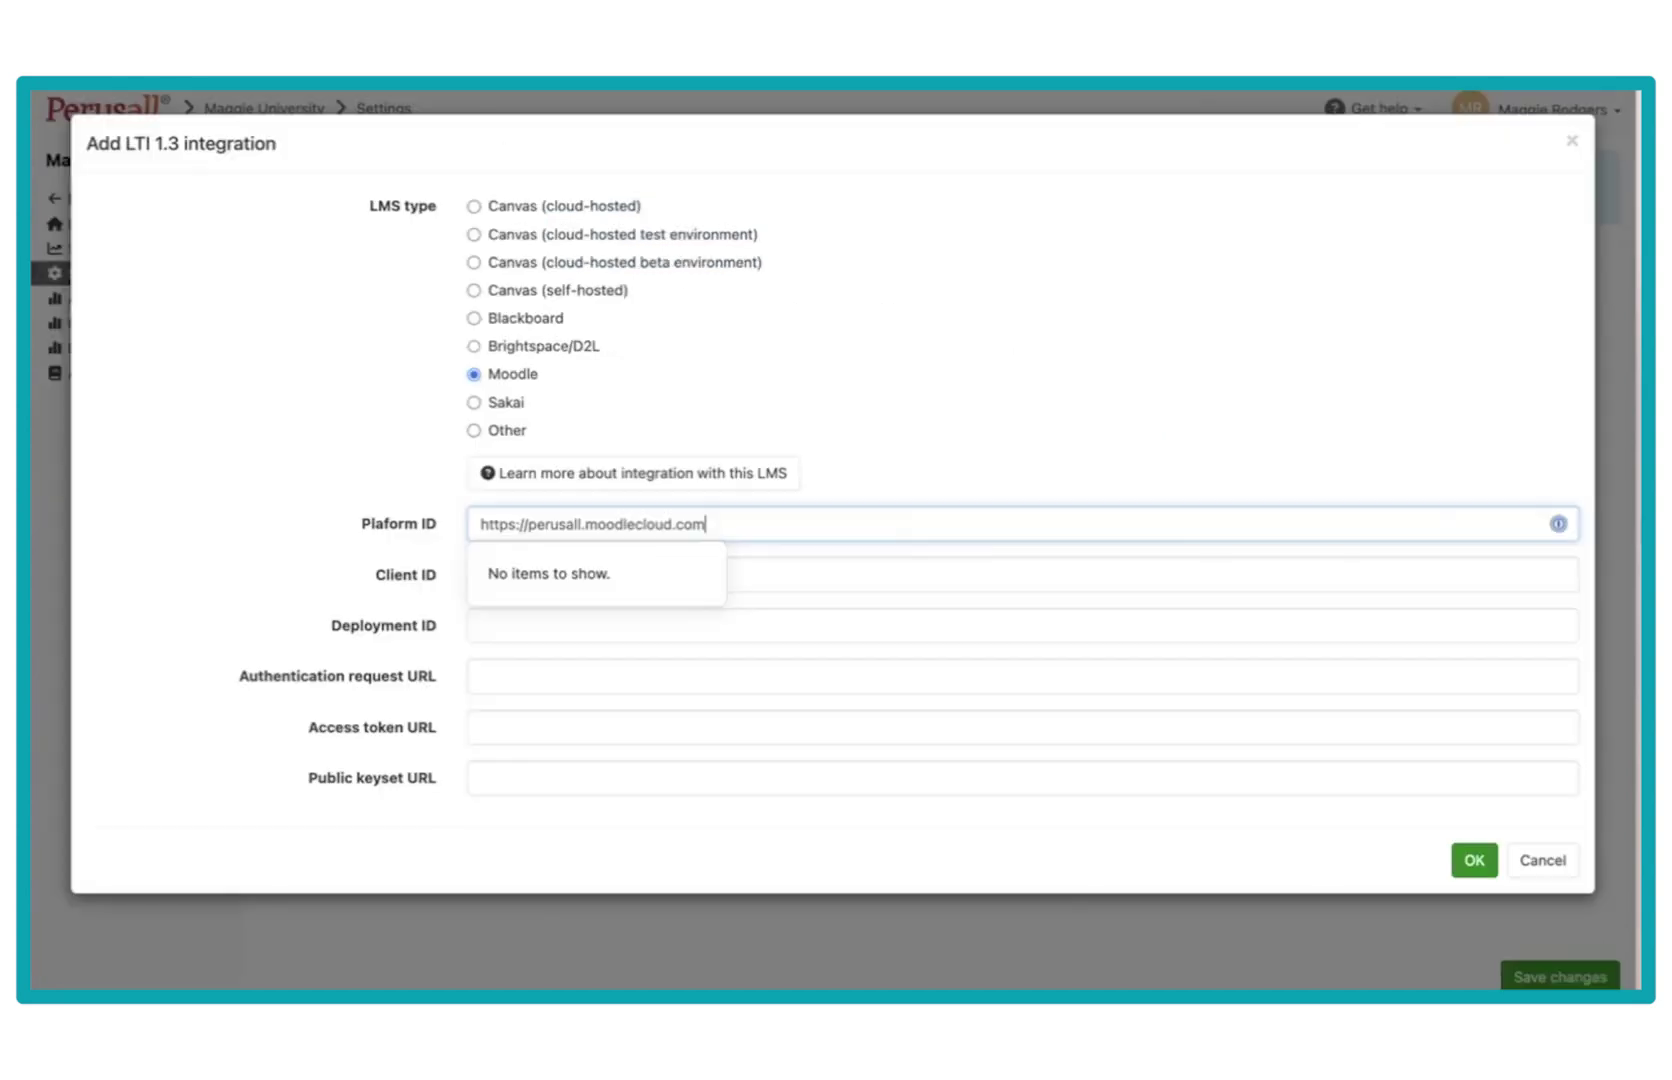
{"action": "left_click", "coordinate": [852, 572]}
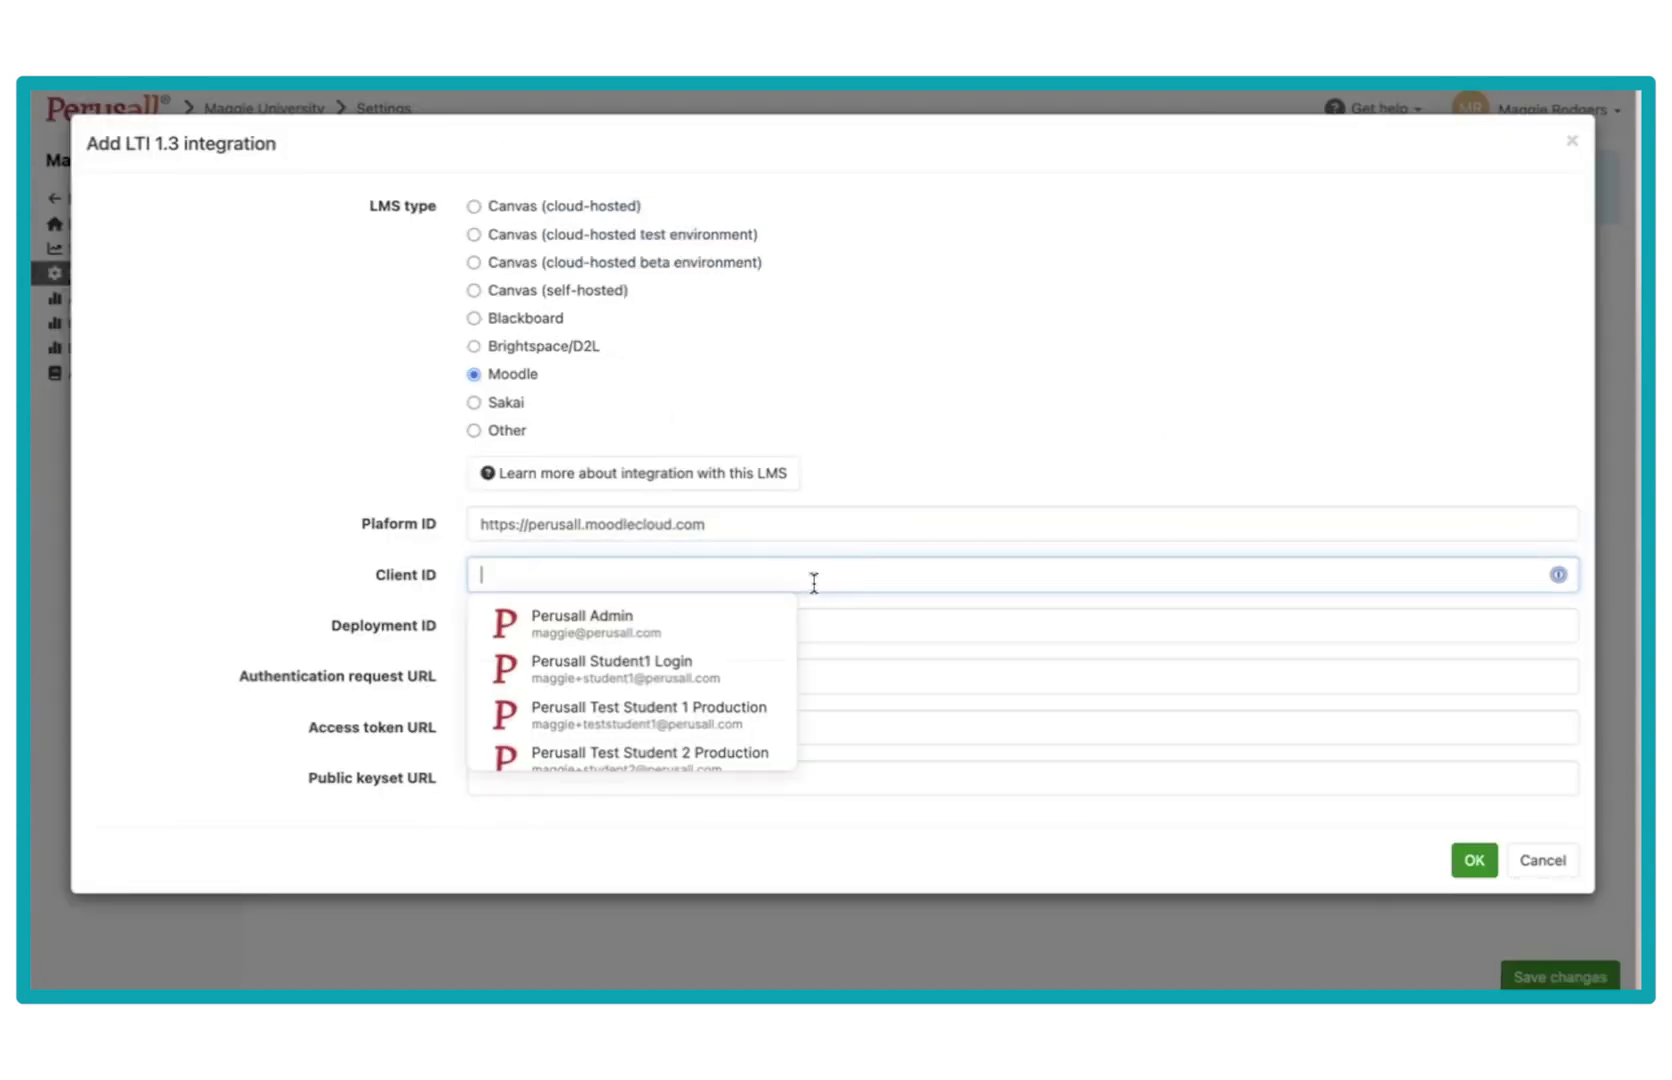
{"action": "key", "text": "ctrl+v"}
{"action": "left_click", "coordinate": [840, 627]}
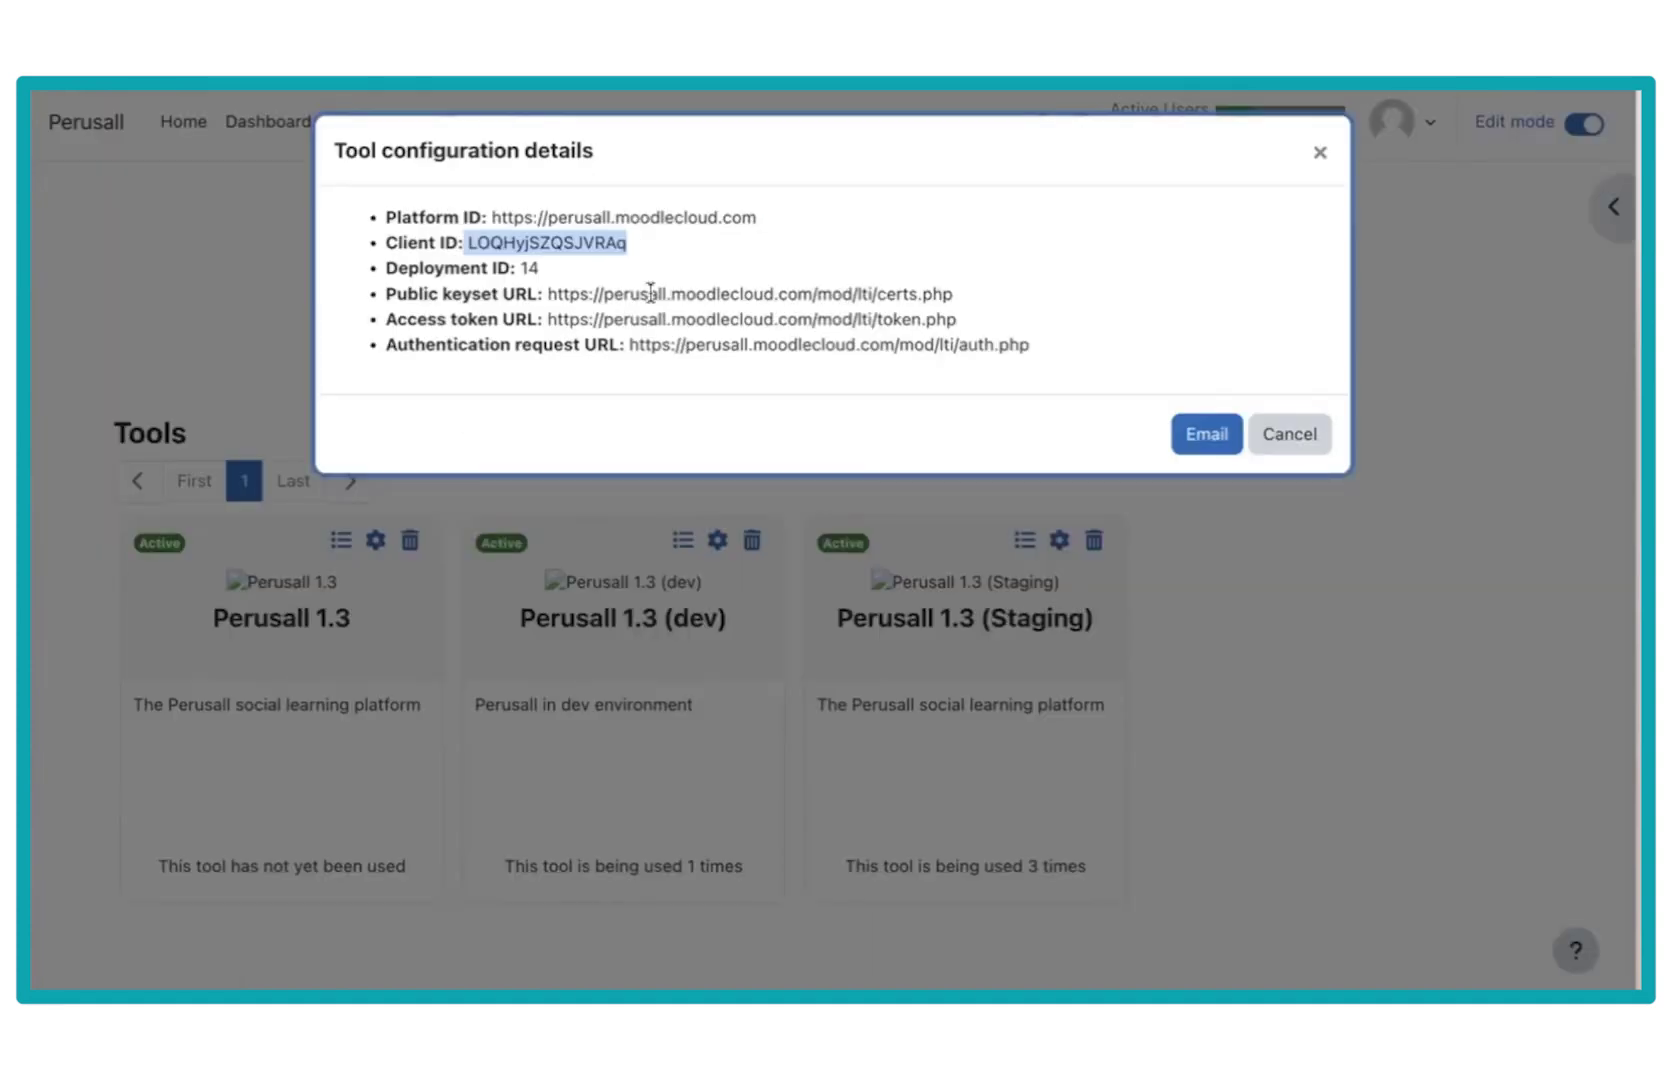
{"action": "left_click", "coordinate": [559, 276]}
{"action": "left_click_drag", "start_coordinate": [559, 276], "coordinate": [523, 264]}
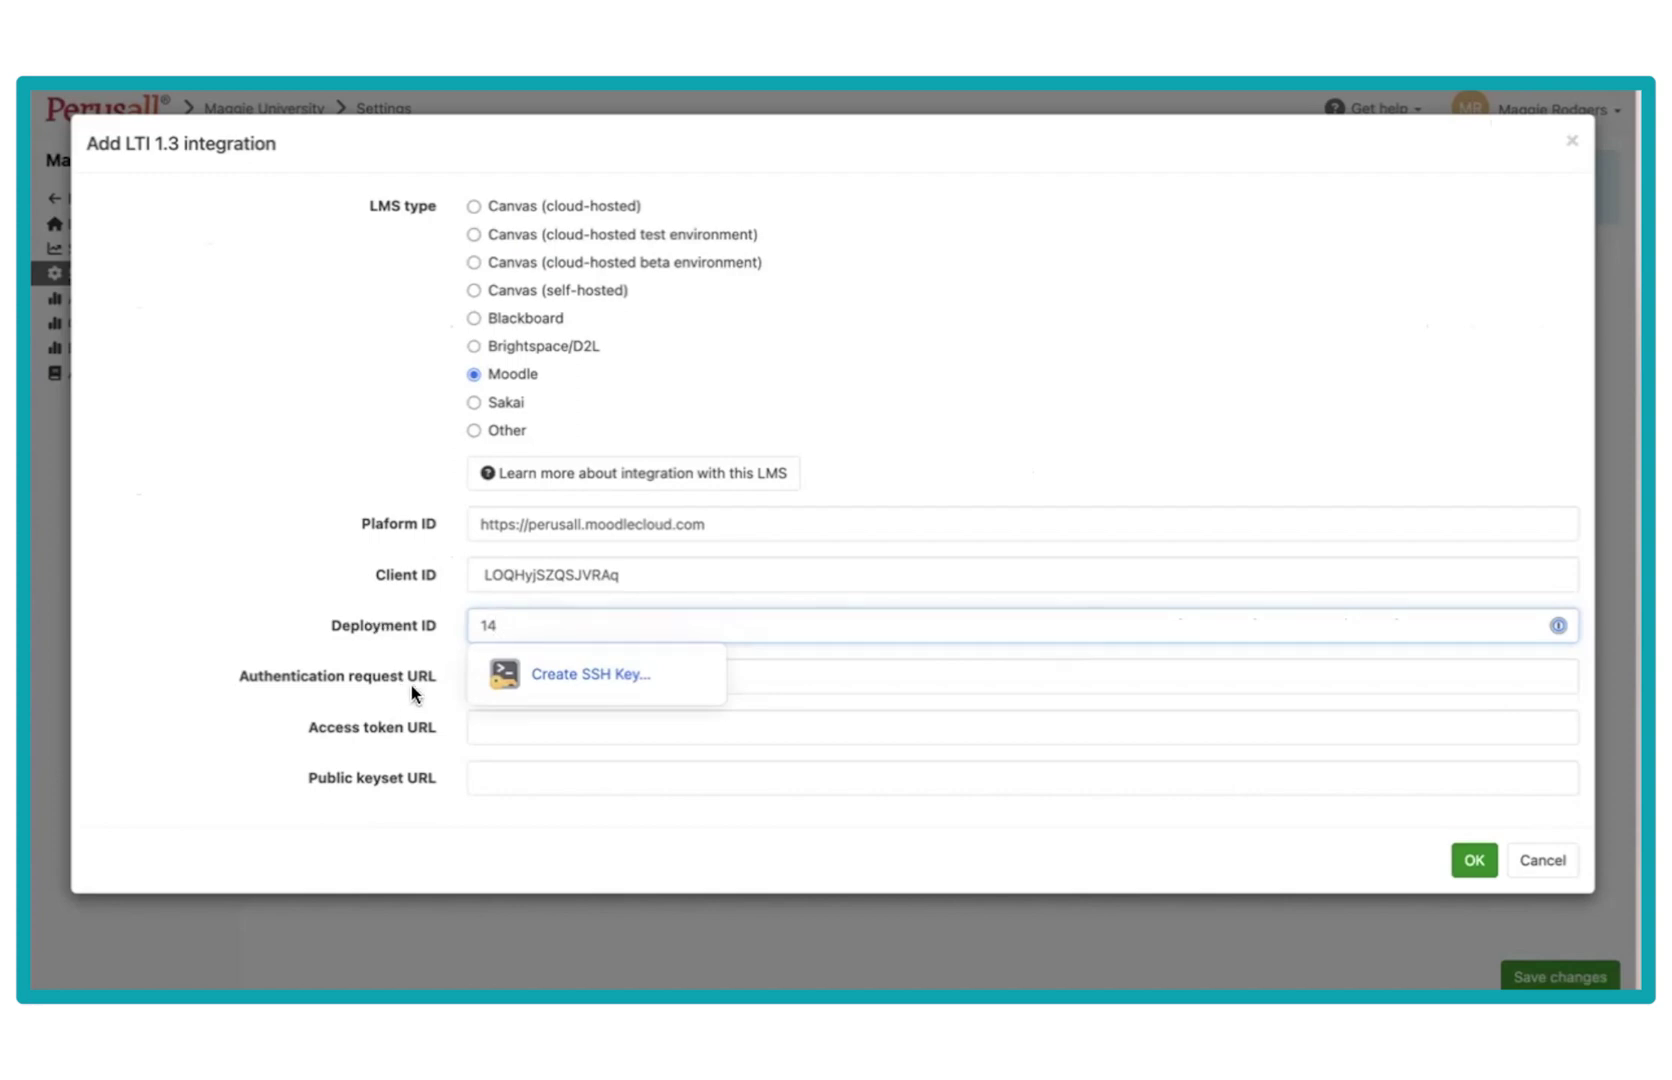
{"action": "key", "text": "Tab"}
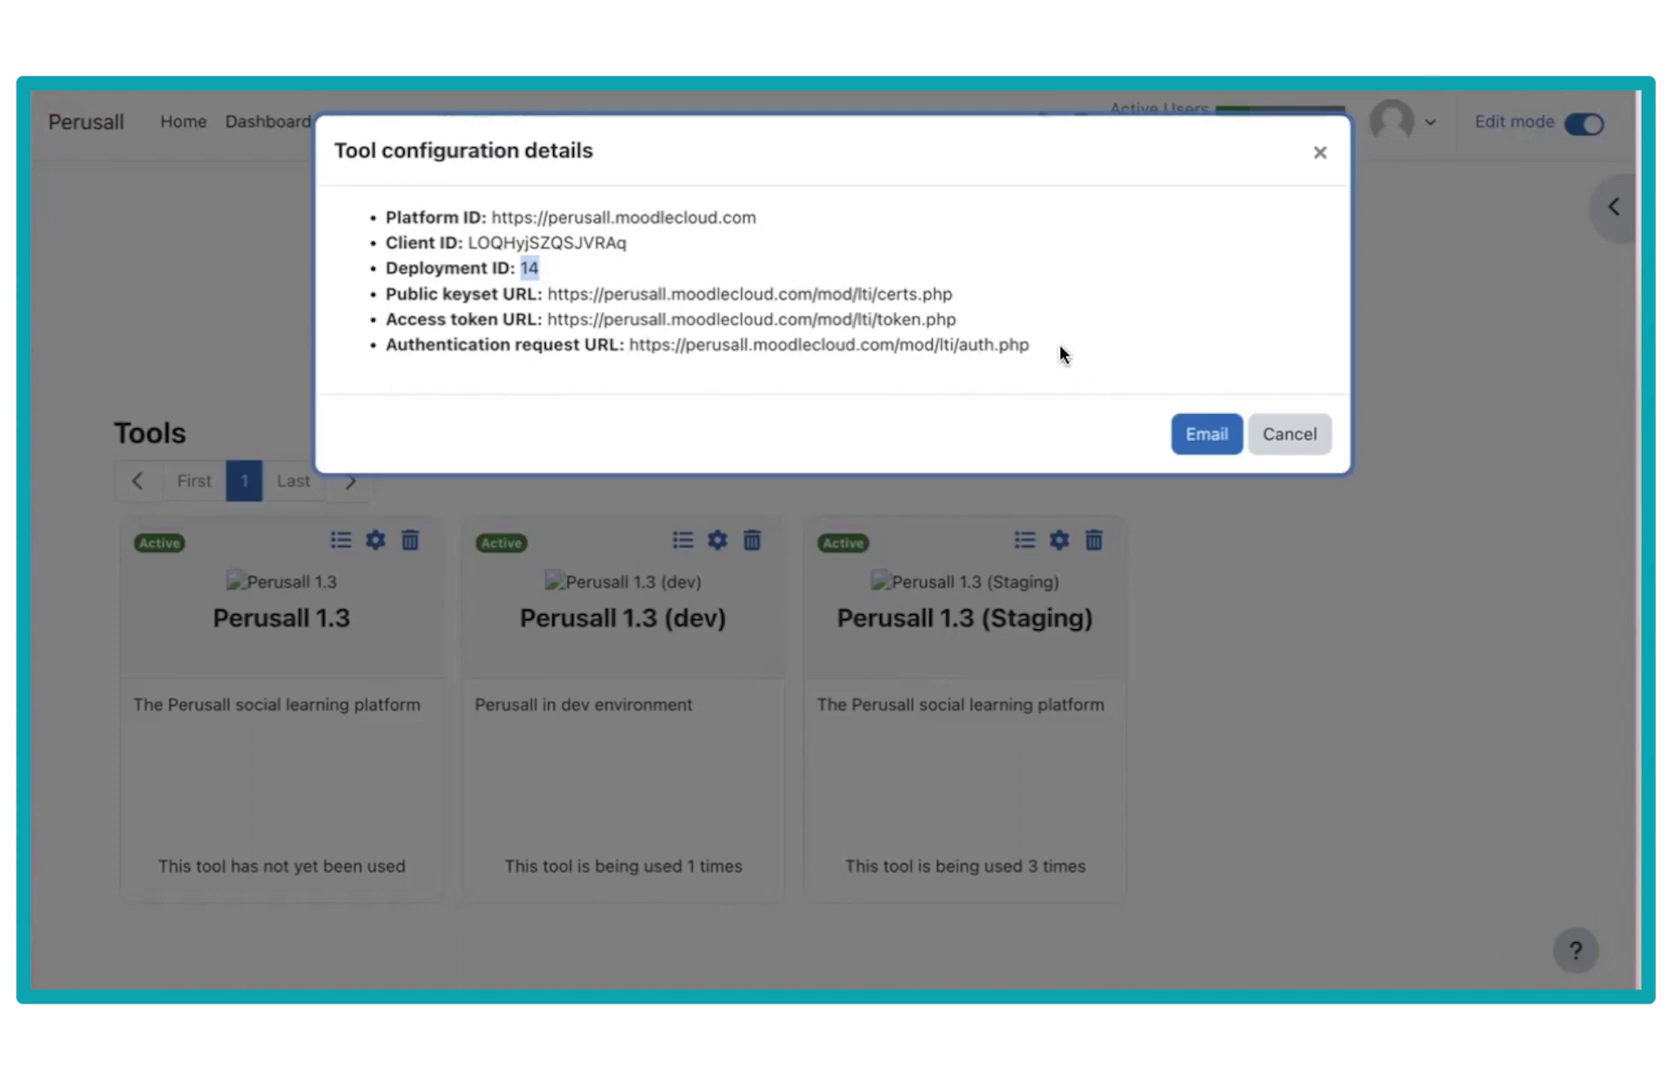
- Copy Moodle's Authentication request URL and Public keyset URL into the Perusall integration form
{"action": "left_click_drag", "start_coordinate": [1062, 350], "coordinate": [628, 345]}
{"action": "key", "text": "ctrl+c"}
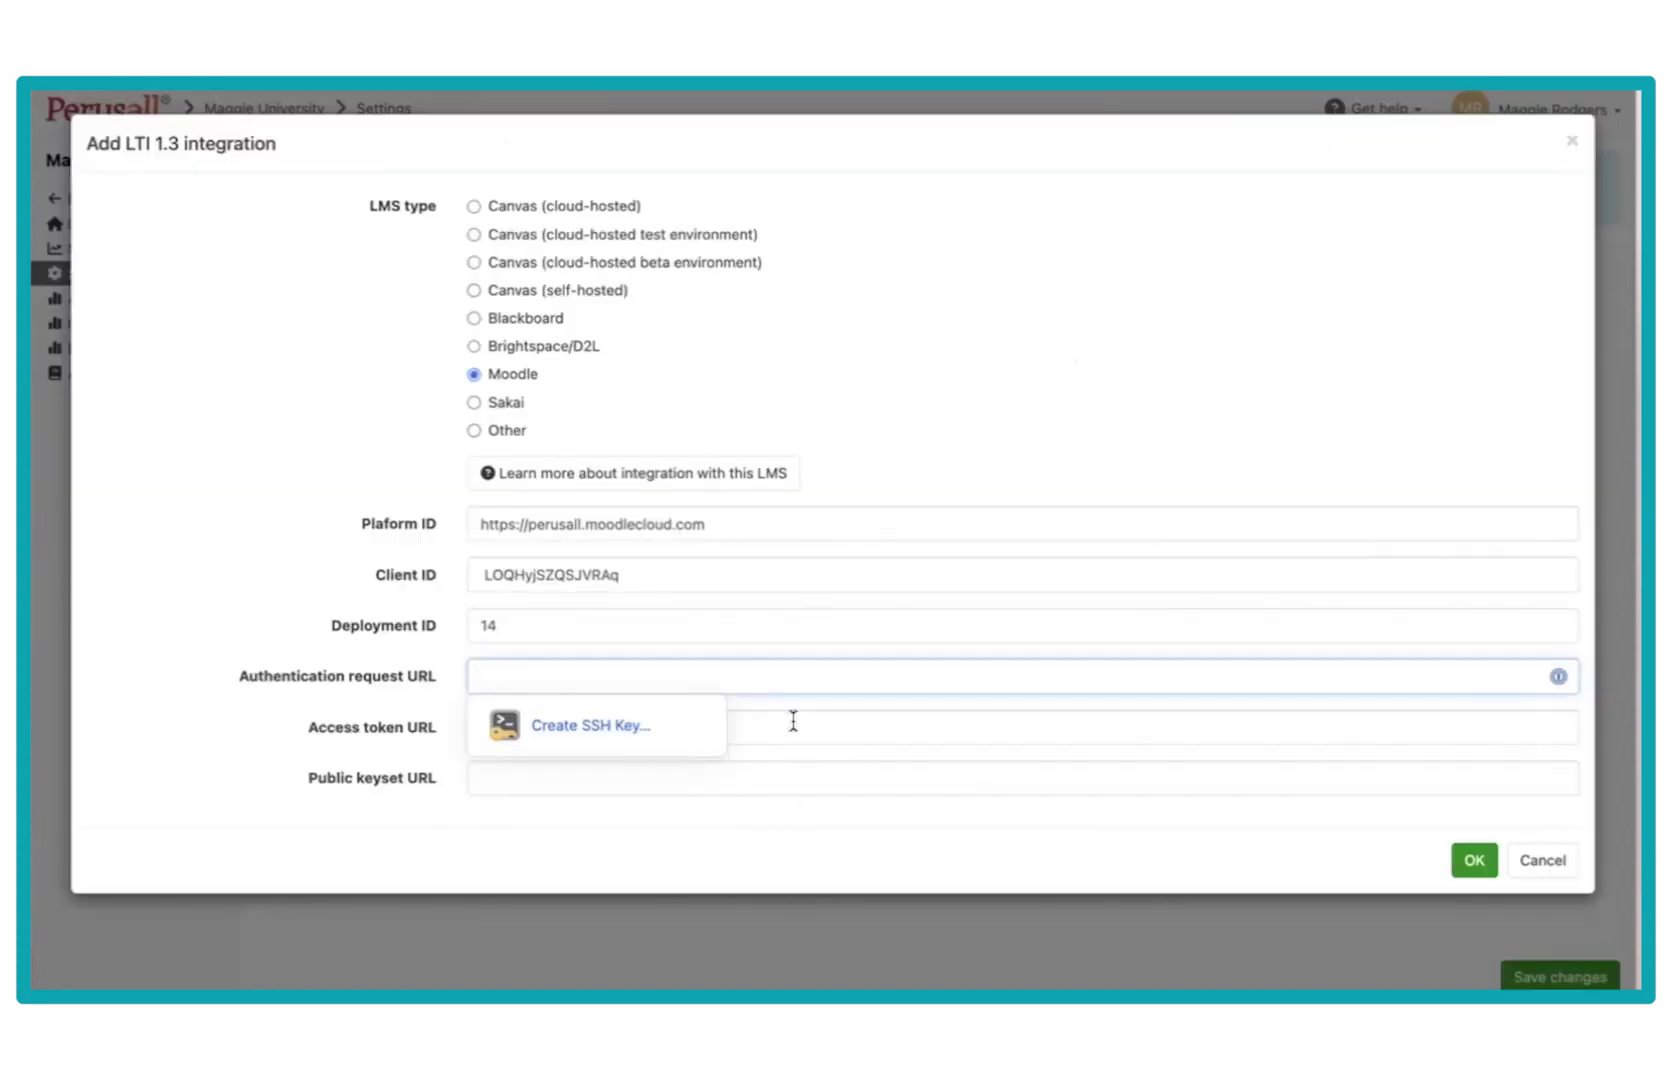
{"action": "left_click", "coordinate": [780, 770]}
{"action": "left_click", "coordinate": [552, 676]}
{"action": "key", "text": "ctrl+v"}
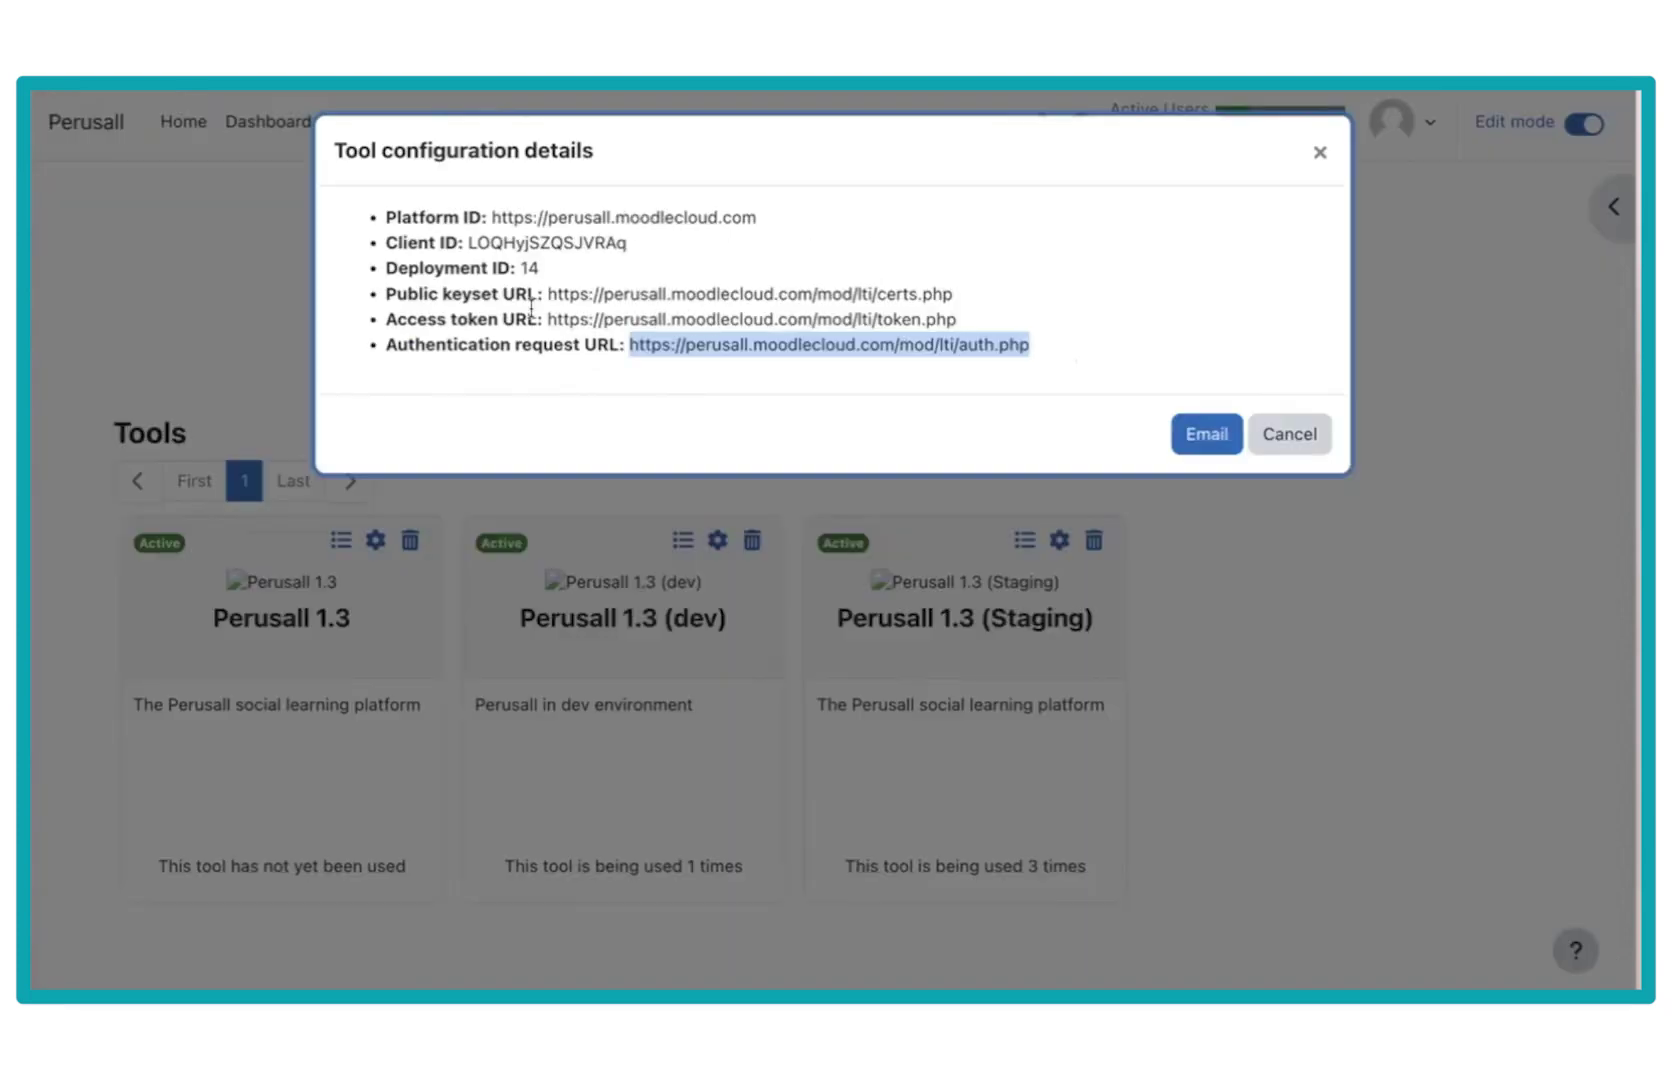
{"action": "left_click_drag", "start_coordinate": [1049, 292], "coordinate": [550, 296]}
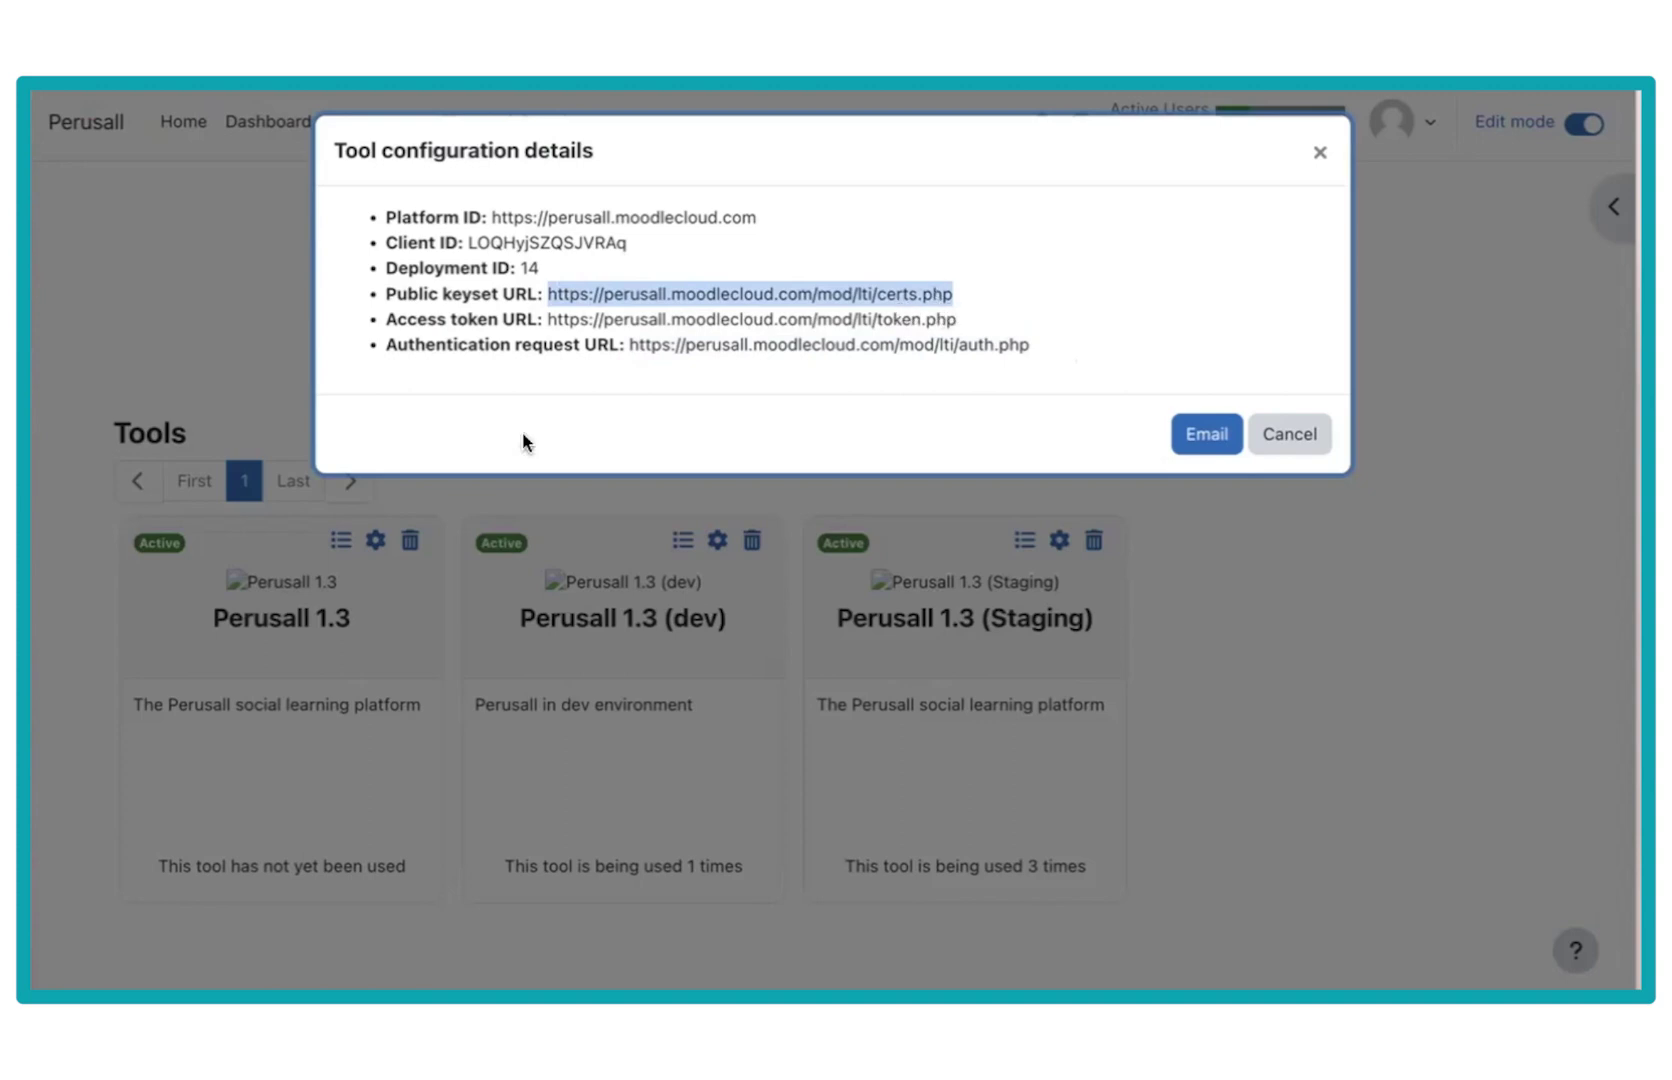
{"action": "key", "text": "super+Tab"}
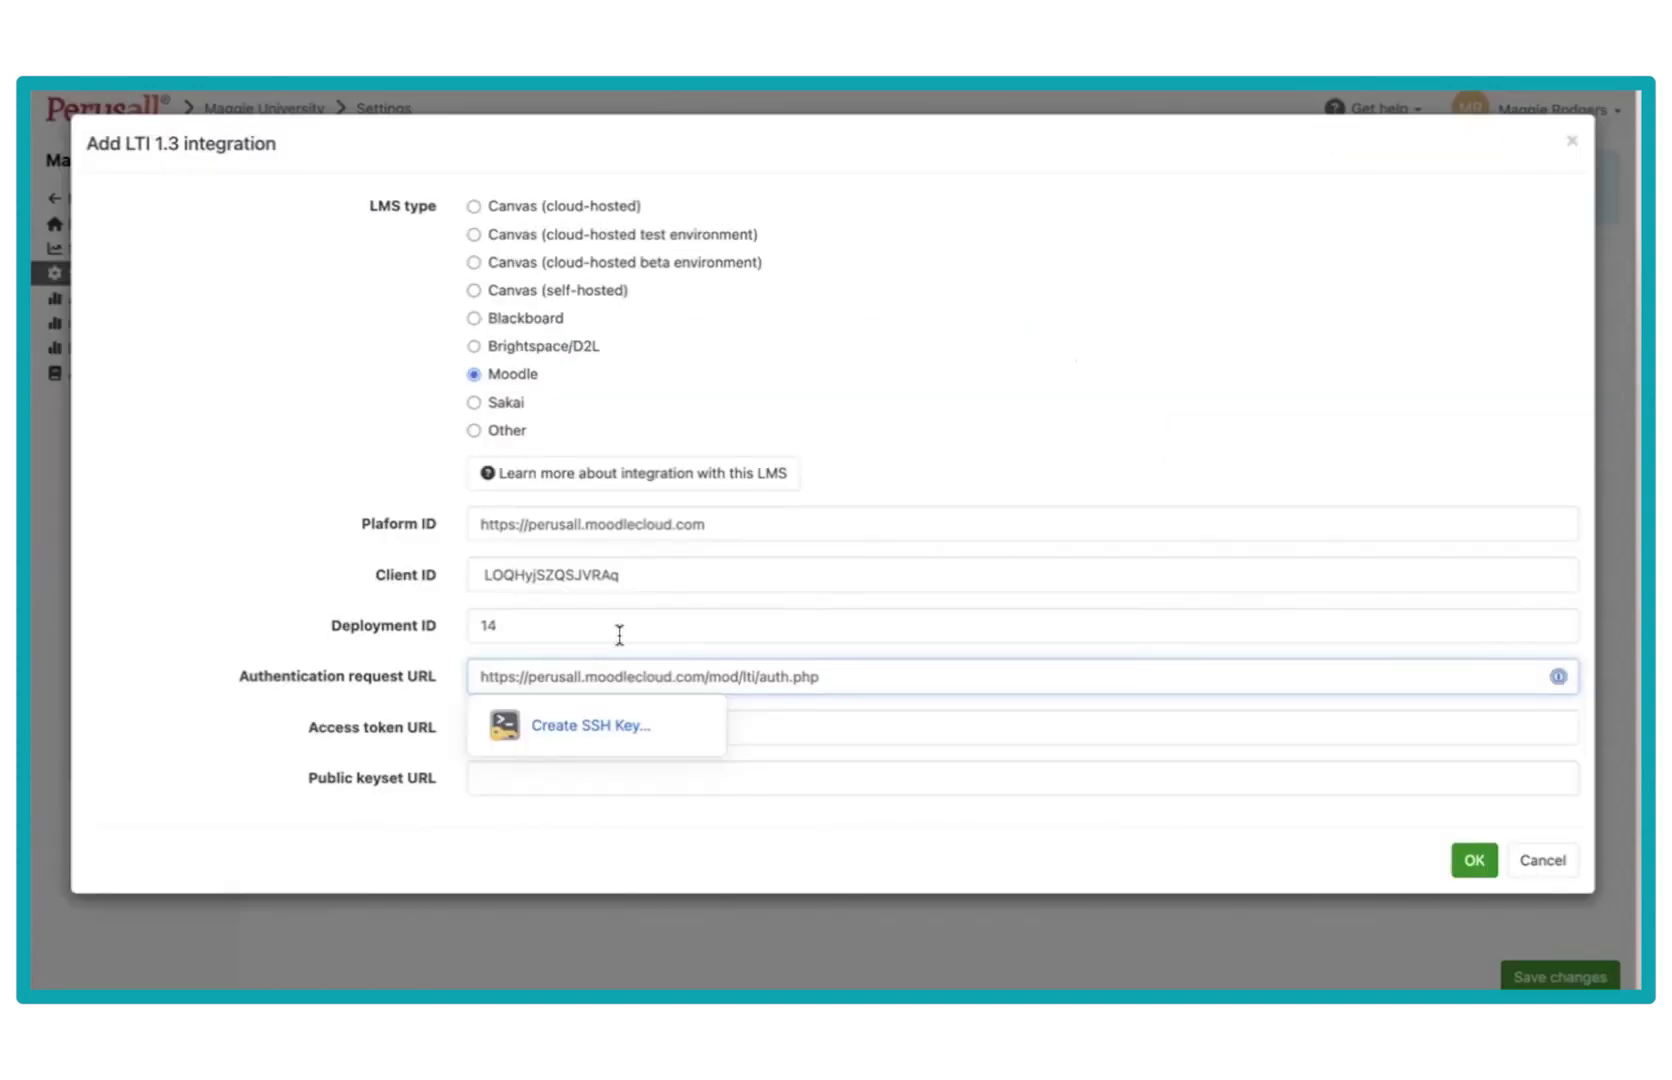
{"action": "left_click", "coordinate": [381, 733]}
{"action": "left_click", "coordinate": [396, 765]}
{"action": "left_click", "coordinate": [634, 780]}
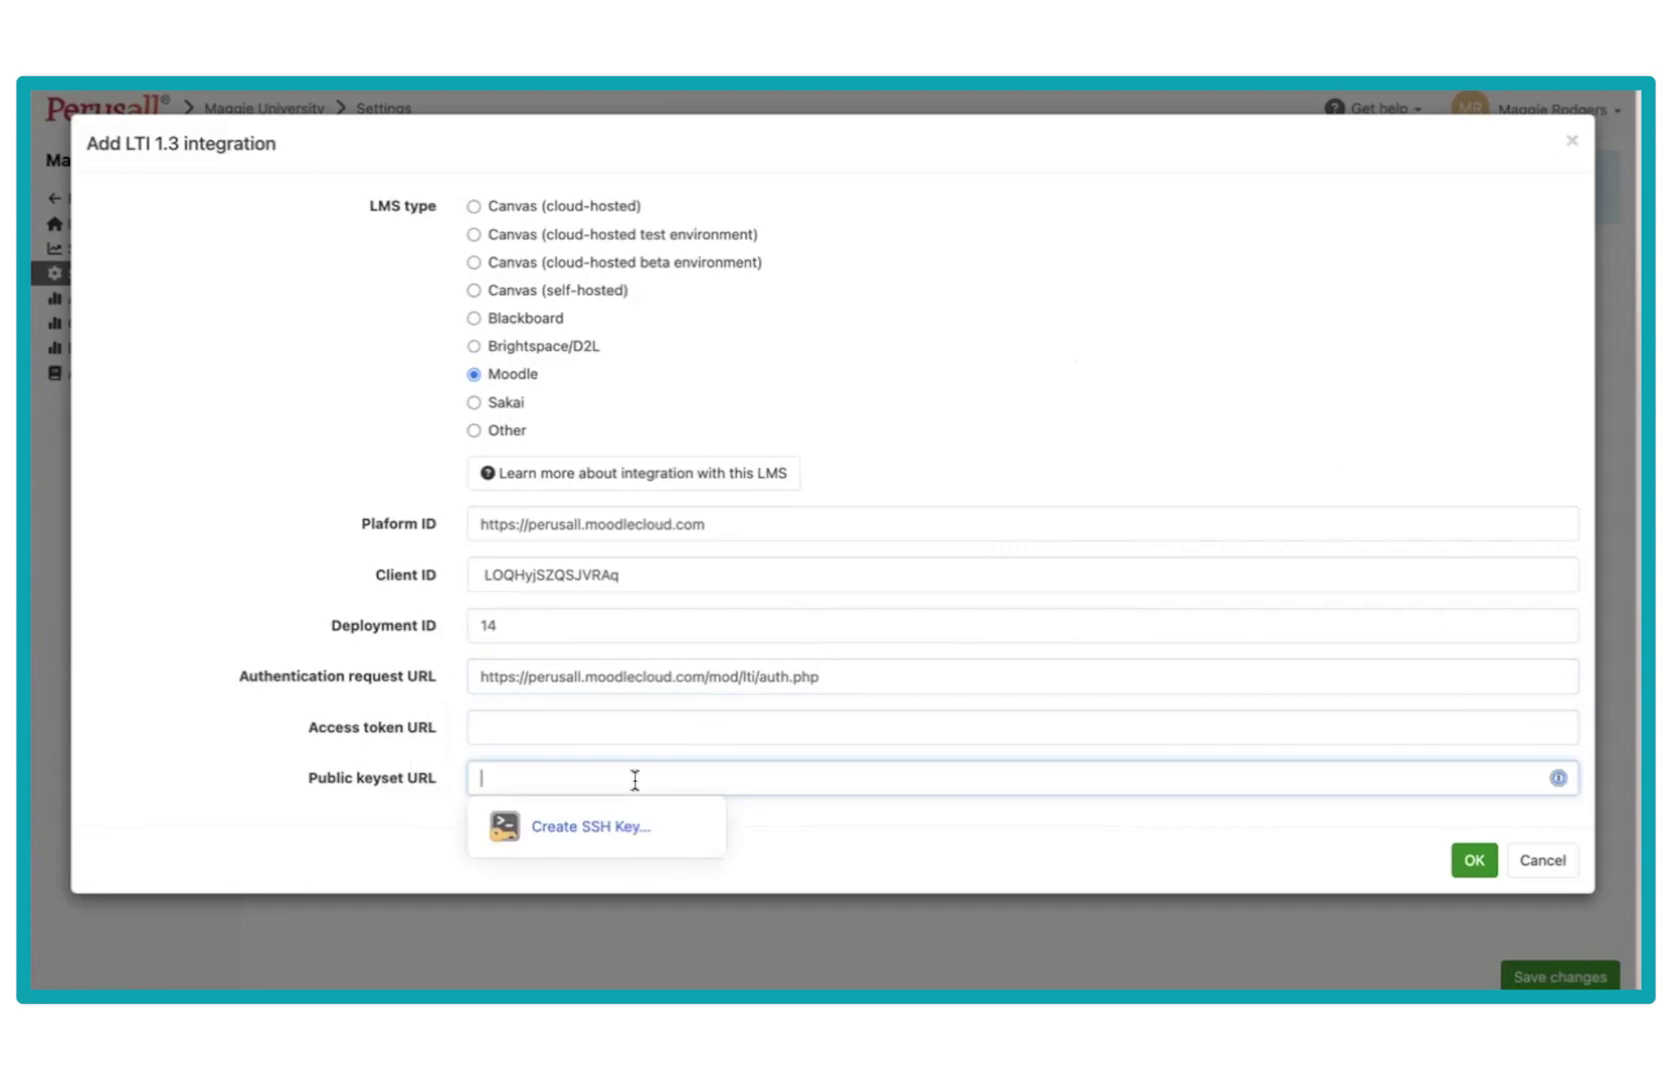
{"action": "key", "text": "super+v"}
{"action": "left_click", "coordinate": [334, 700]}
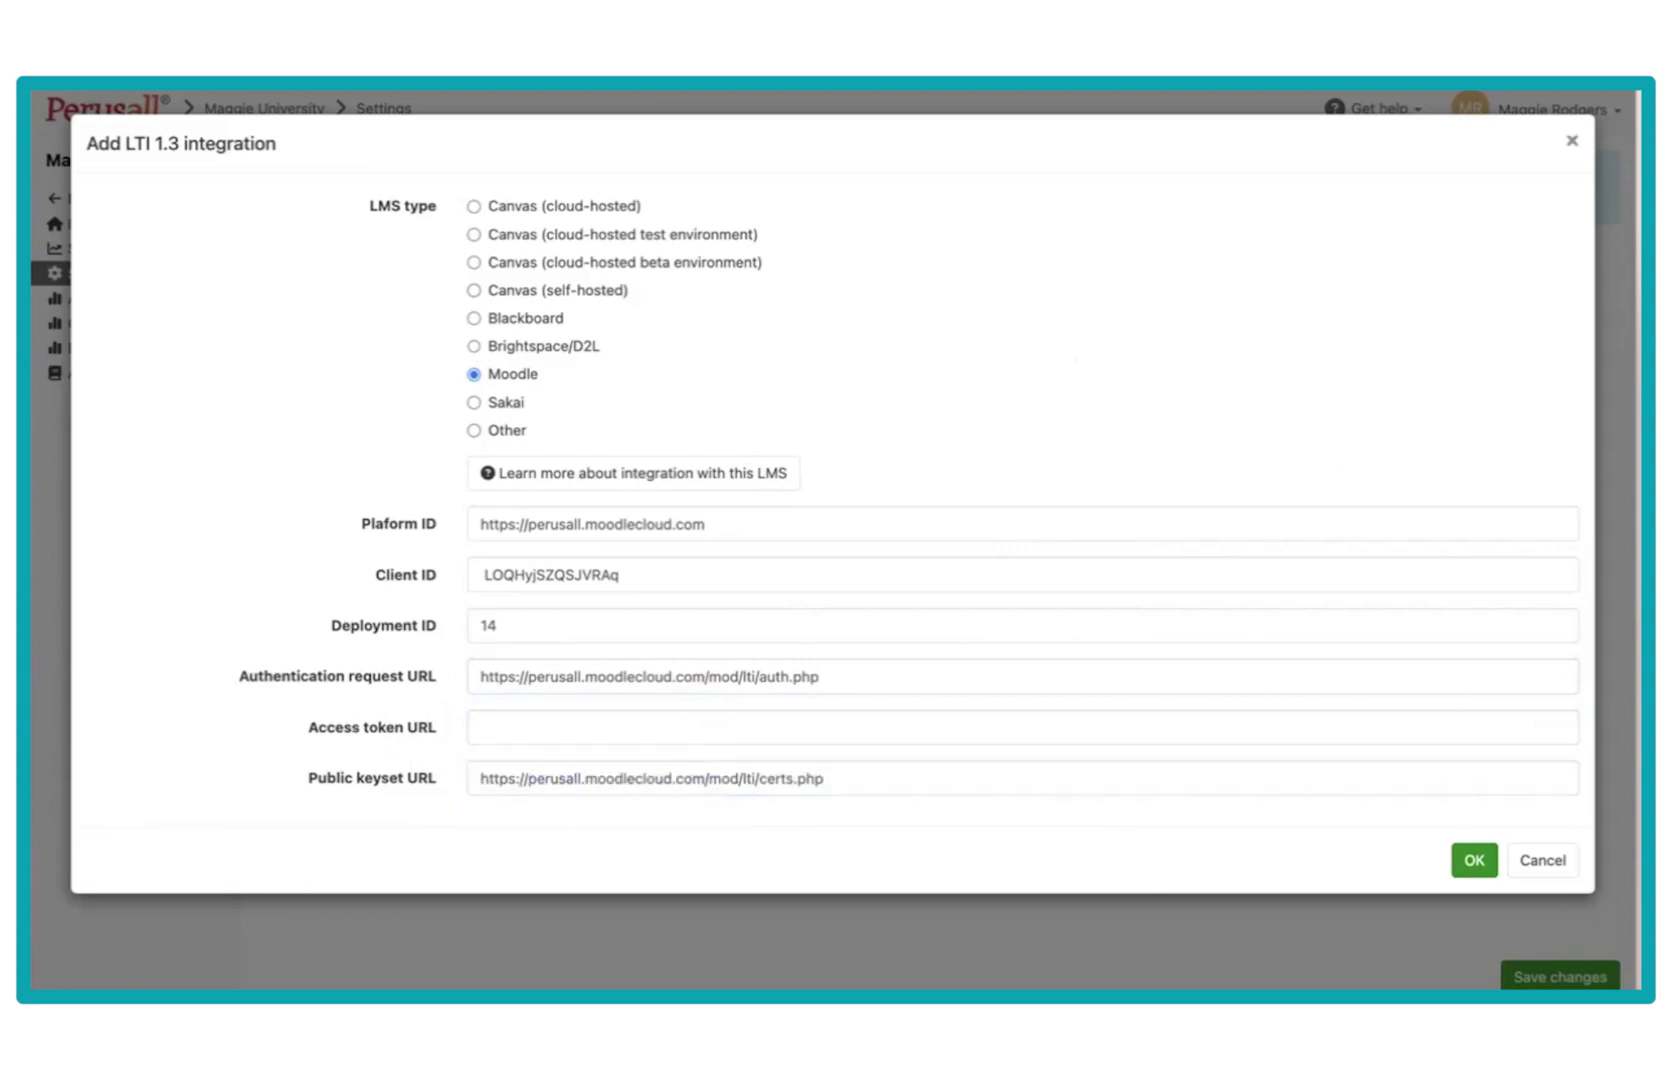
- Paste the Access token URL, re-enter deployment ID 14, and save the Moodle integration
{"action": "key", "text": "super+Tab"}
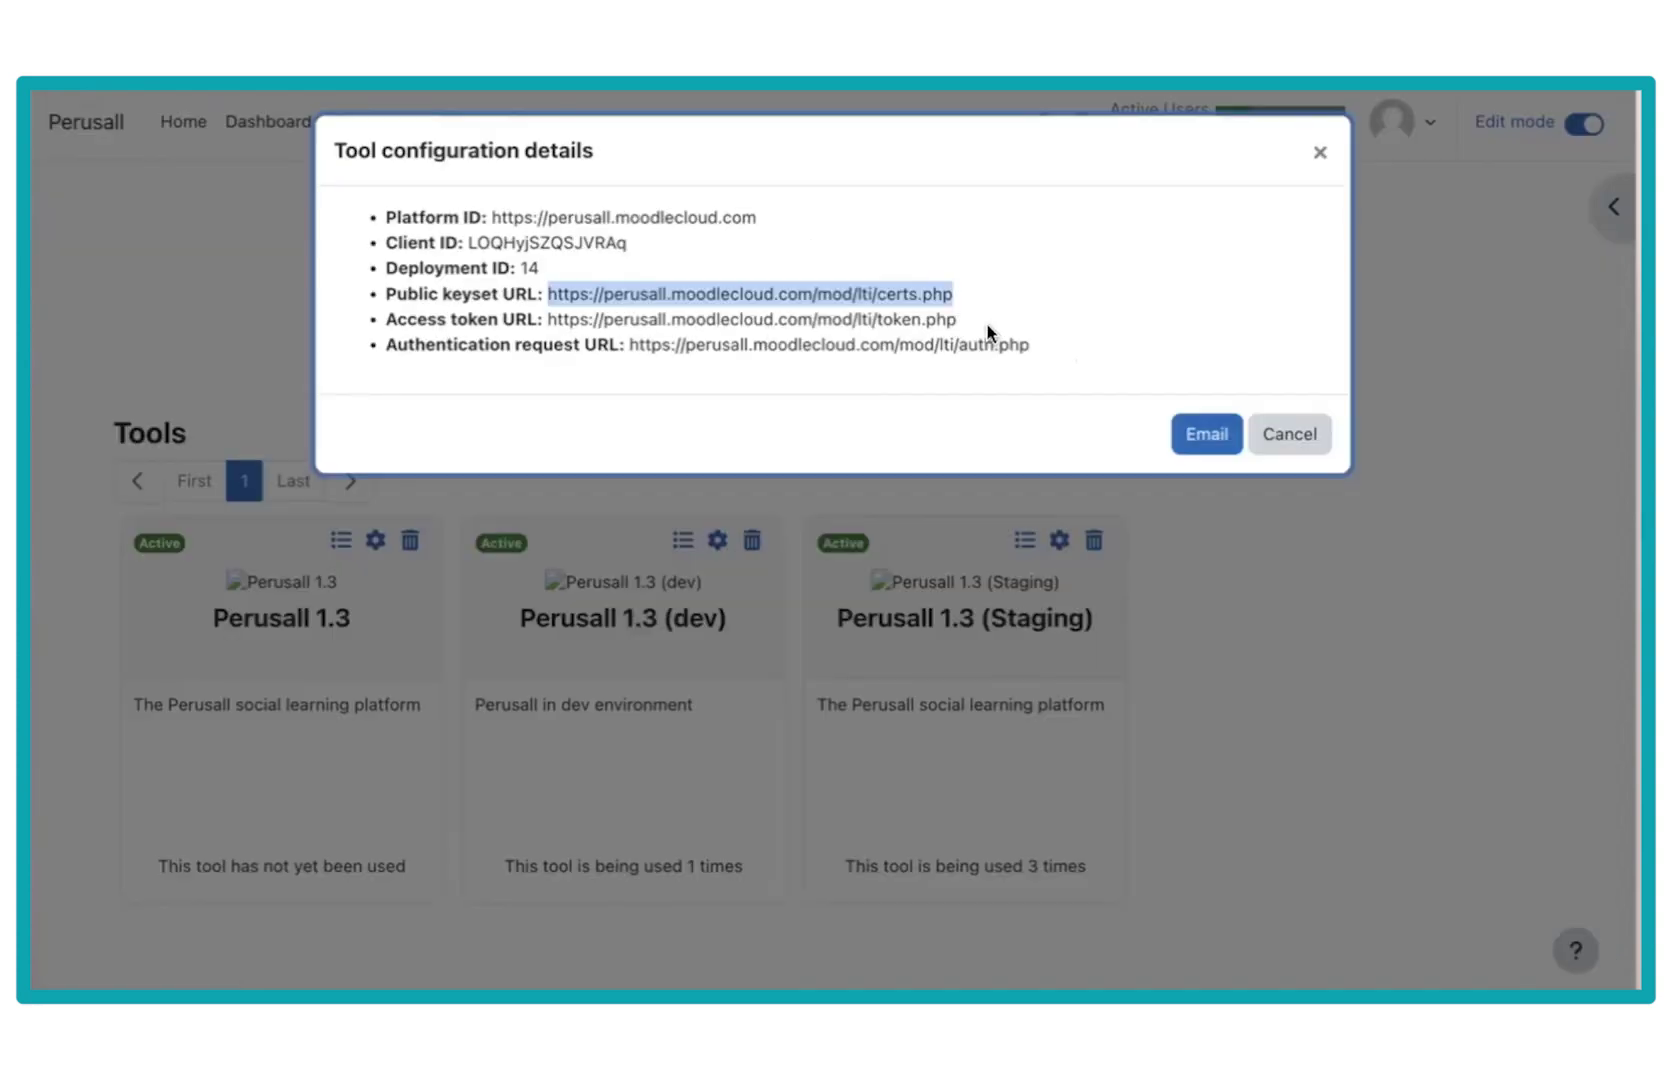
{"action": "left_click_drag", "start_coordinate": [981, 316], "coordinate": [547, 320]}
{"action": "key", "text": "super+c"}
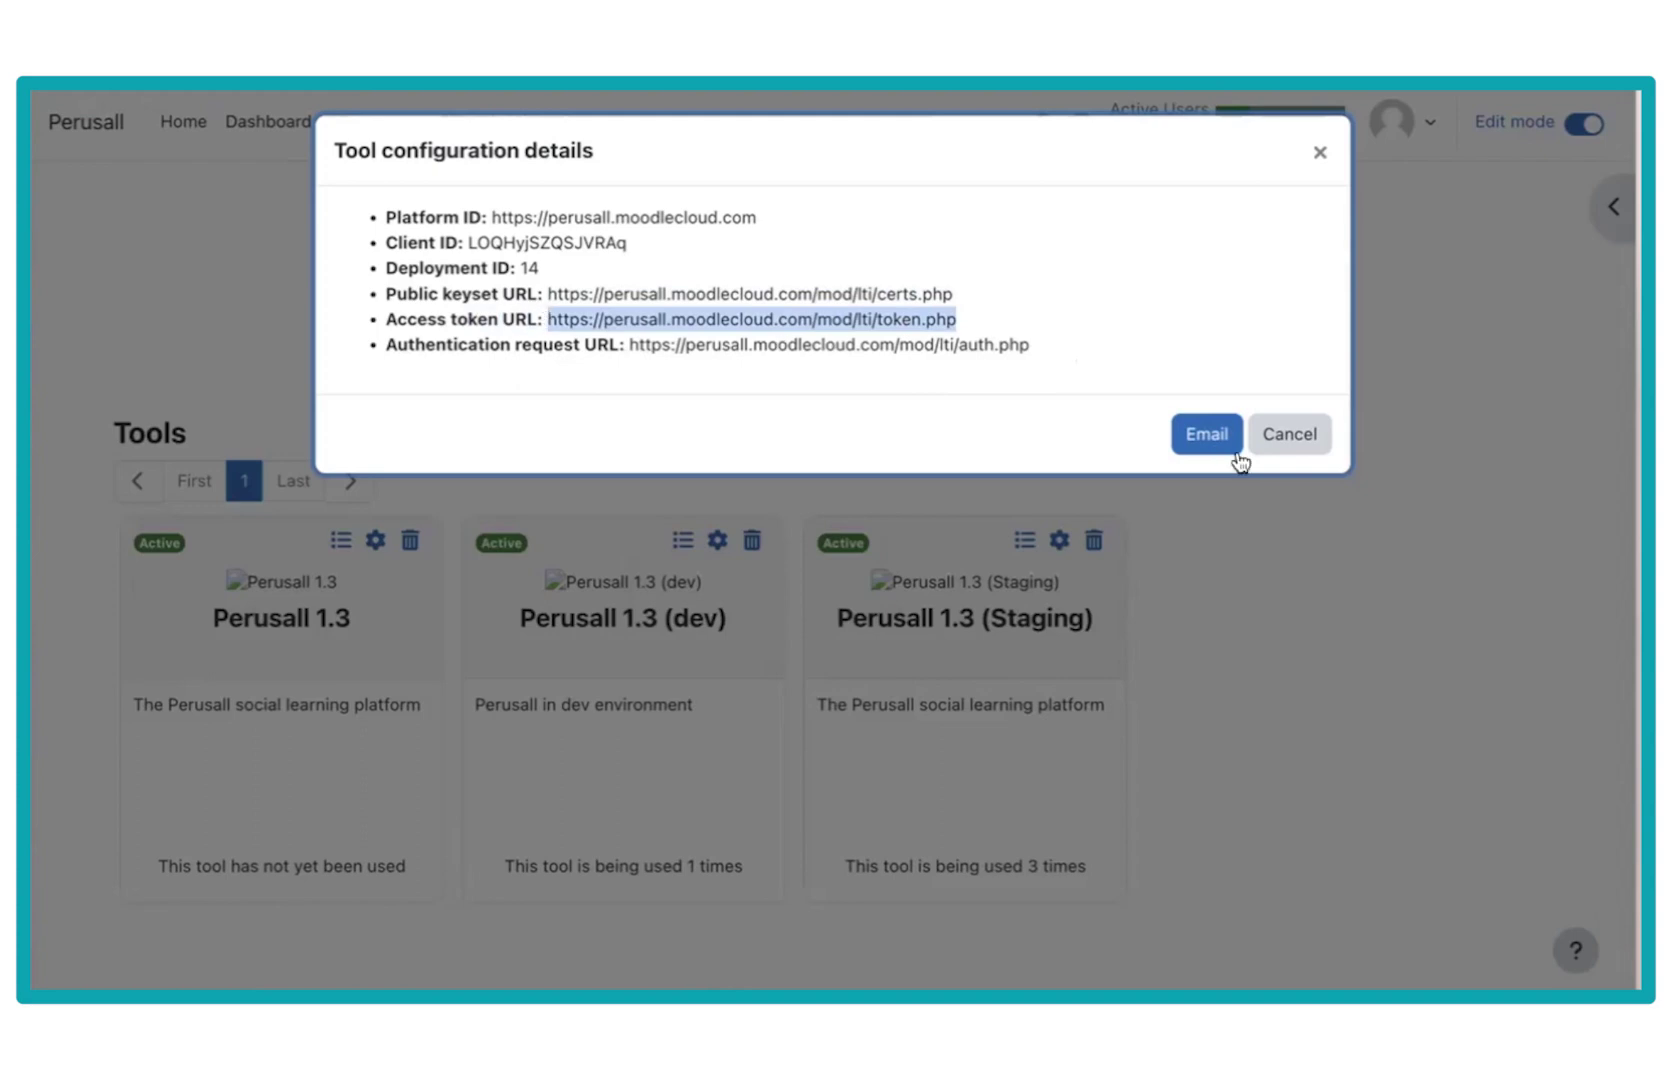
{"action": "left_click", "coordinate": [1320, 152]}
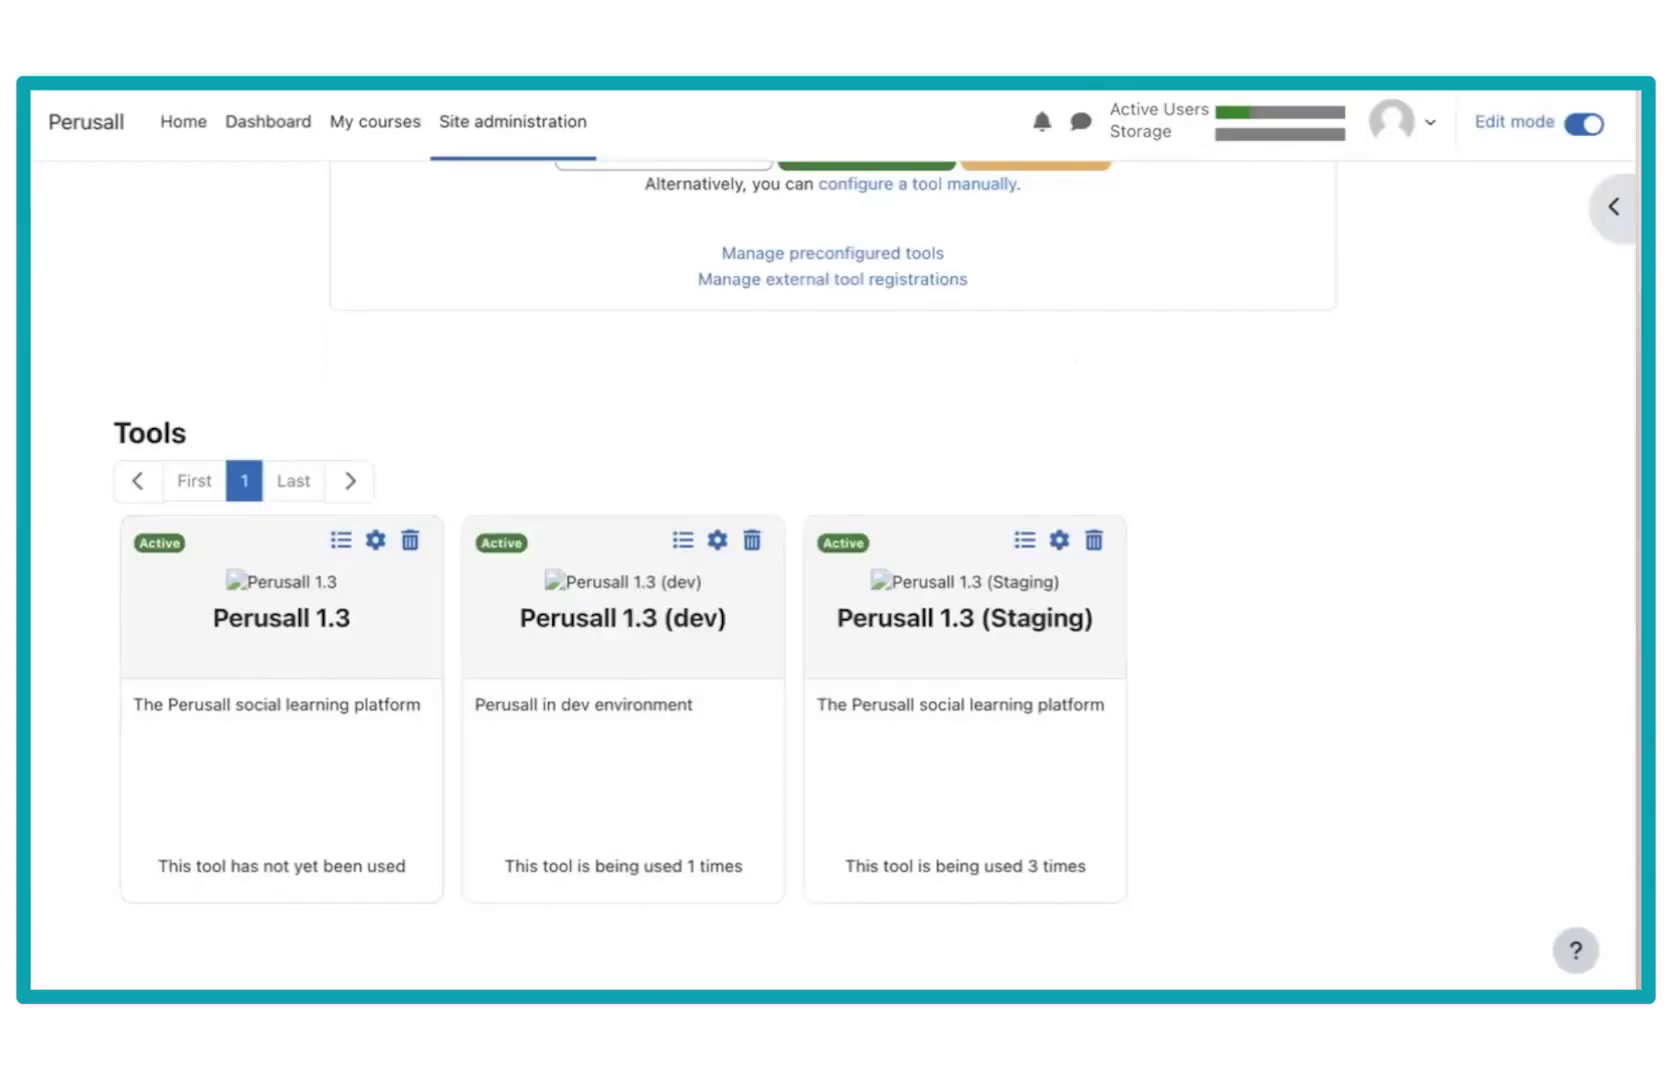
{"action": "key", "text": "super+Tab"}
{"action": "left_click", "coordinate": [549, 730]}
{"action": "key", "text": "super+v"}
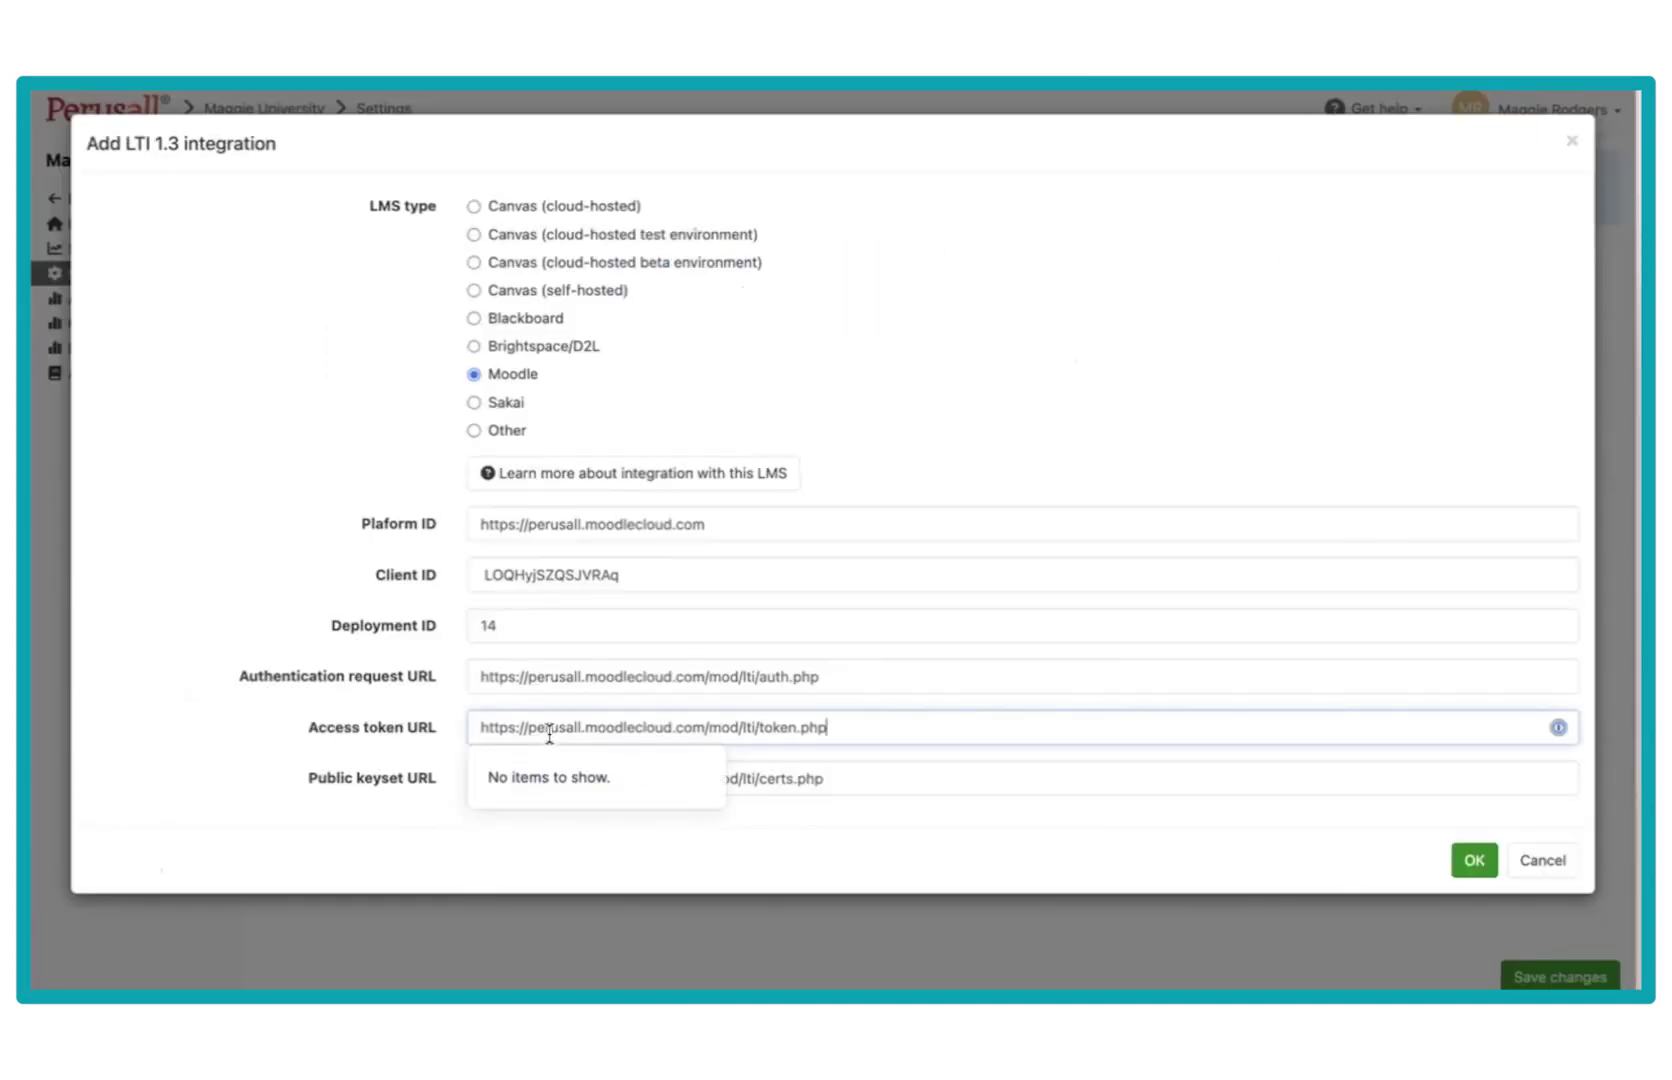
{"action": "left_click", "coordinate": [336, 676]}
{"action": "left_click", "coordinate": [330, 621]}
{"action": "type", "text": "14"}
{"action": "left_click", "coordinate": [928, 248]}
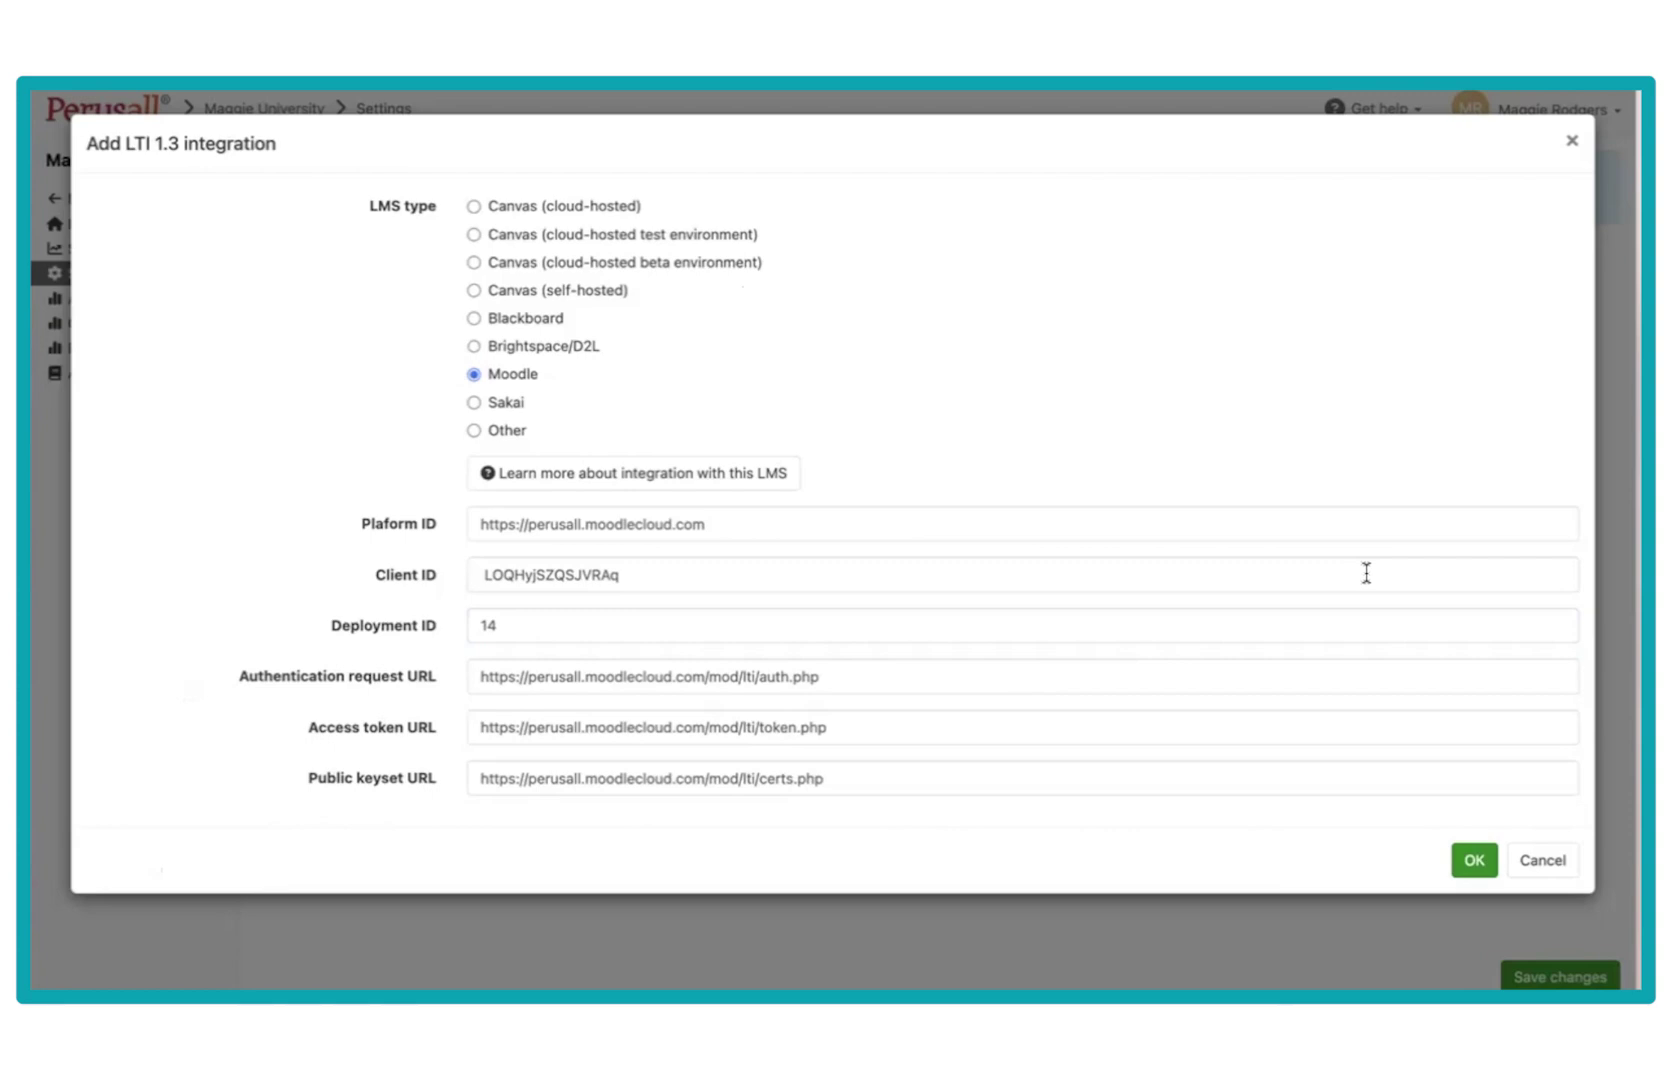
{"action": "left_click", "coordinate": [1472, 862]}
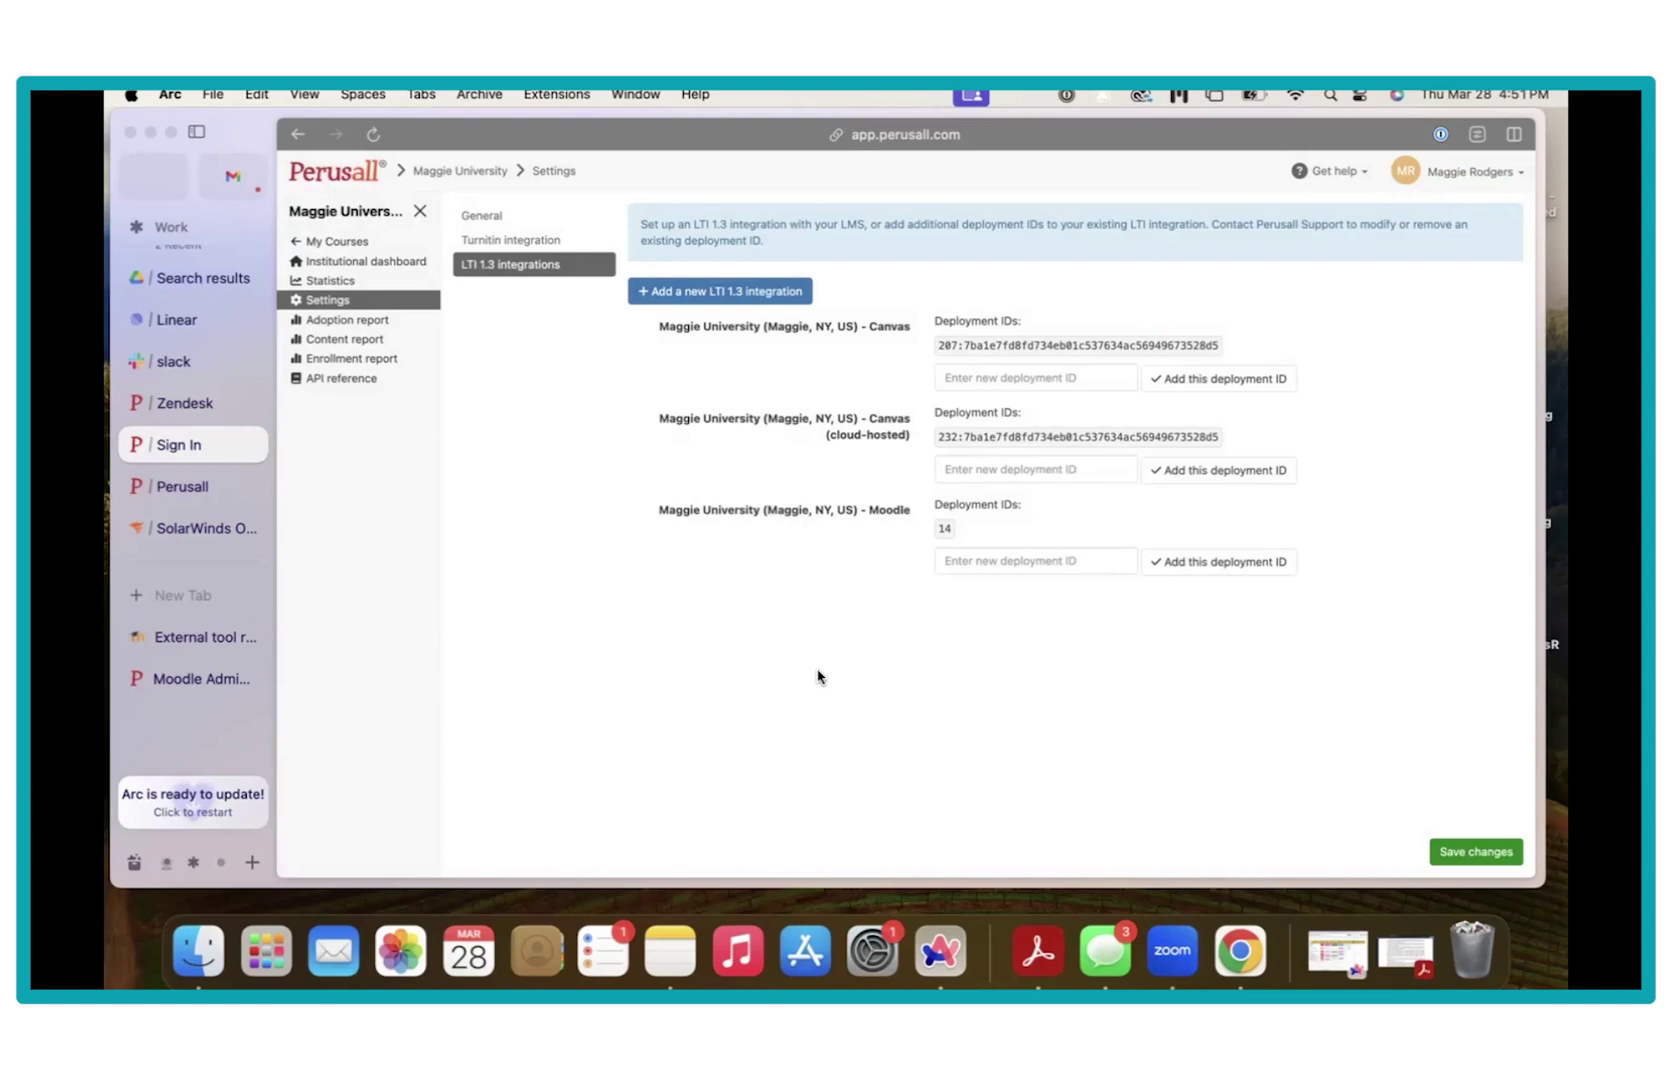
- Switch from Perusall's integrations list to the Moodle site's Dashboard
{"action": "left_click", "coordinate": [186, 637]}
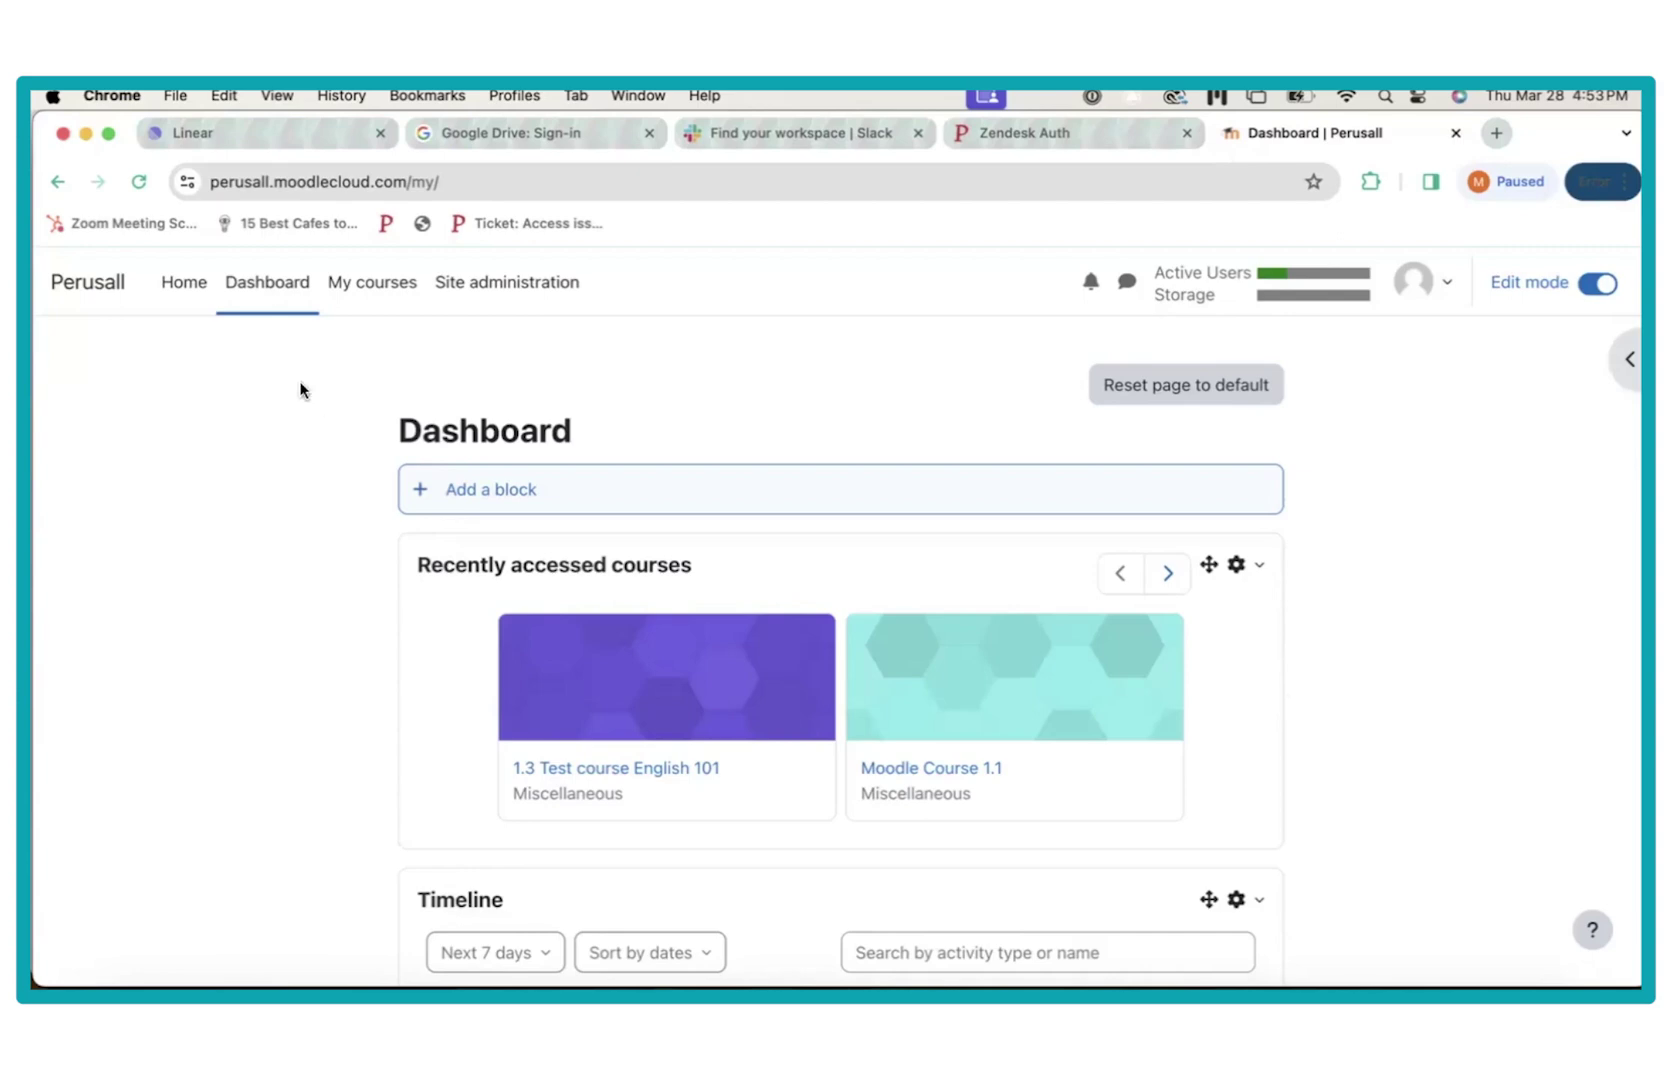
- In the 1.3 Test course English 101 course, add a Perusall 1.3 external tool activity
{"action": "scroll", "coordinate": [400, 645], "scroll_direction": "down", "scroll_amount": 2}
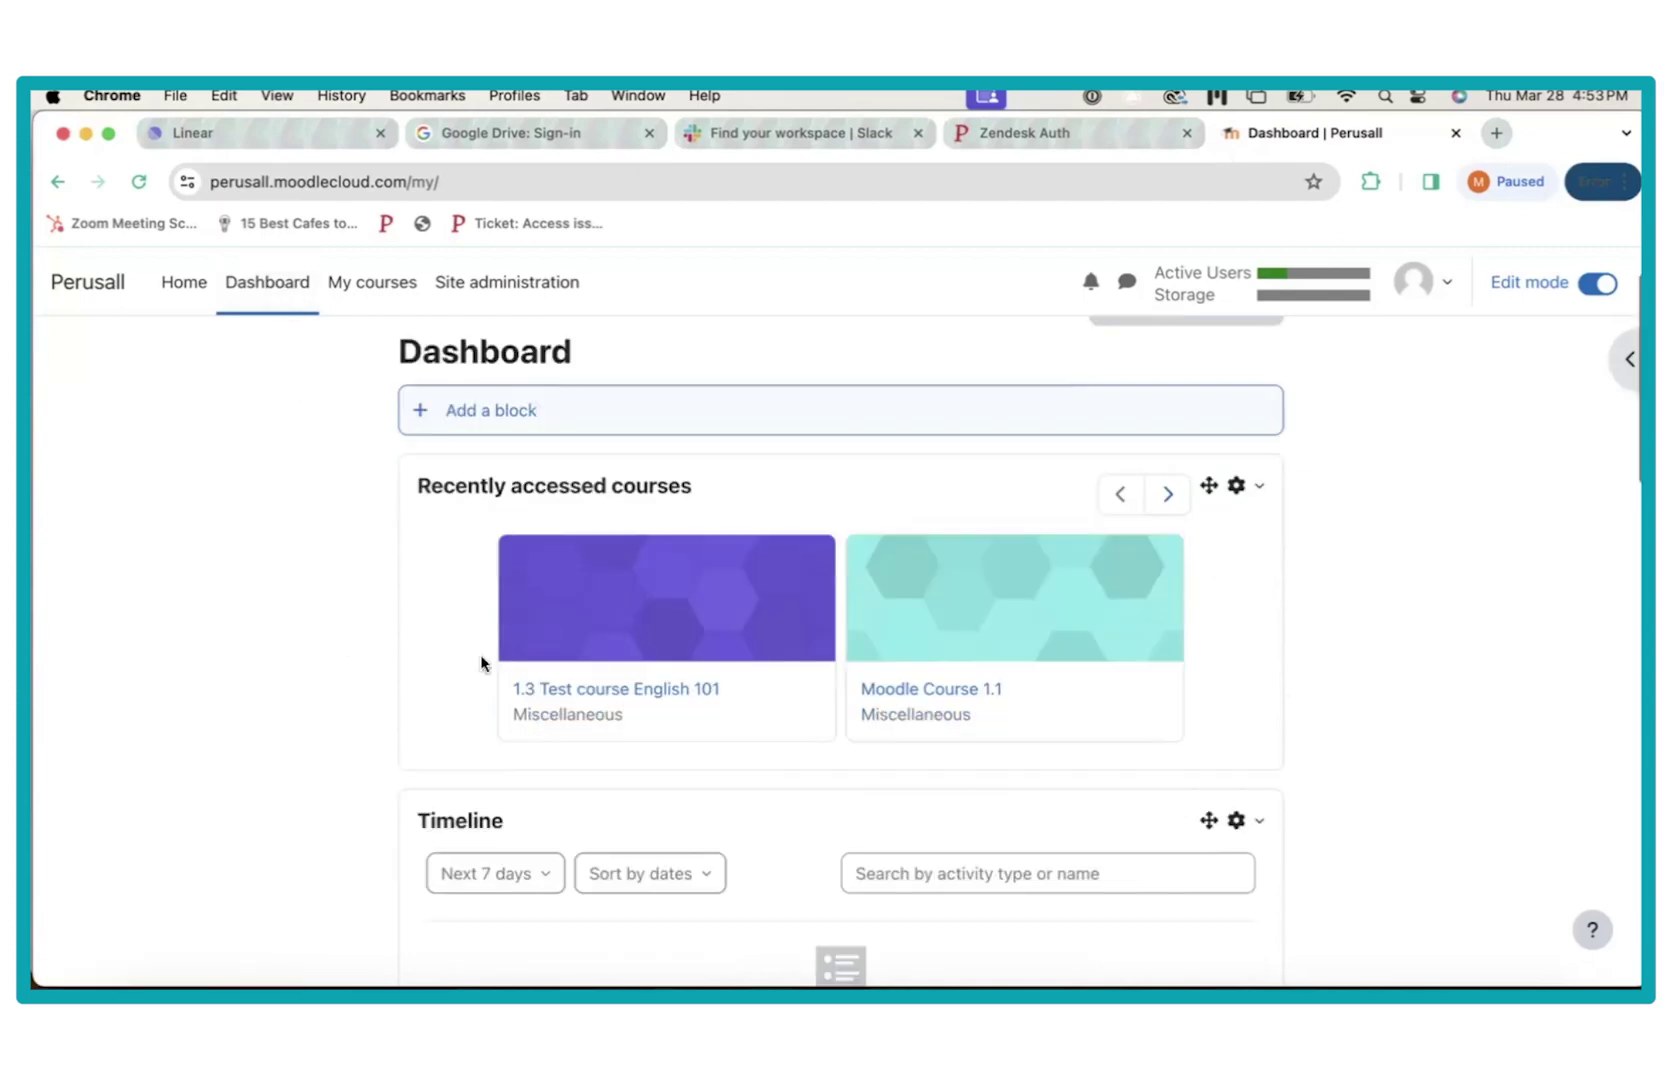
{"action": "left_click", "coordinate": [619, 688]}
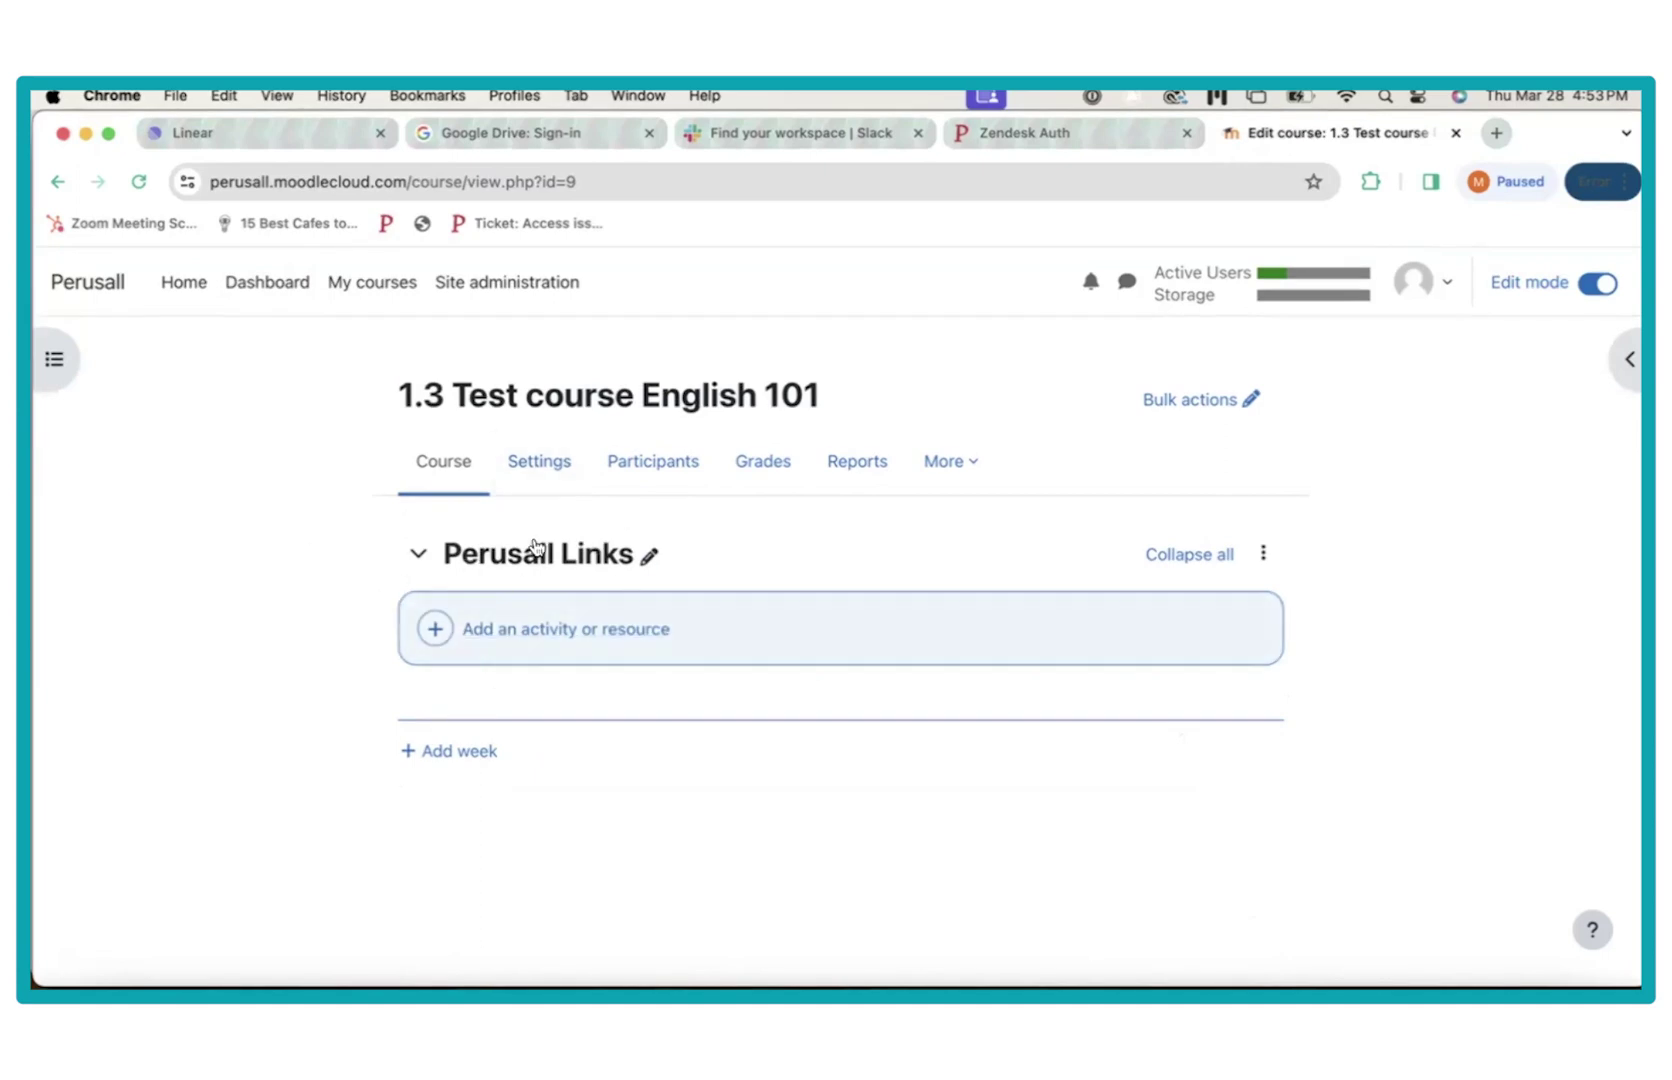
{"action": "left_click", "coordinate": [434, 630]}
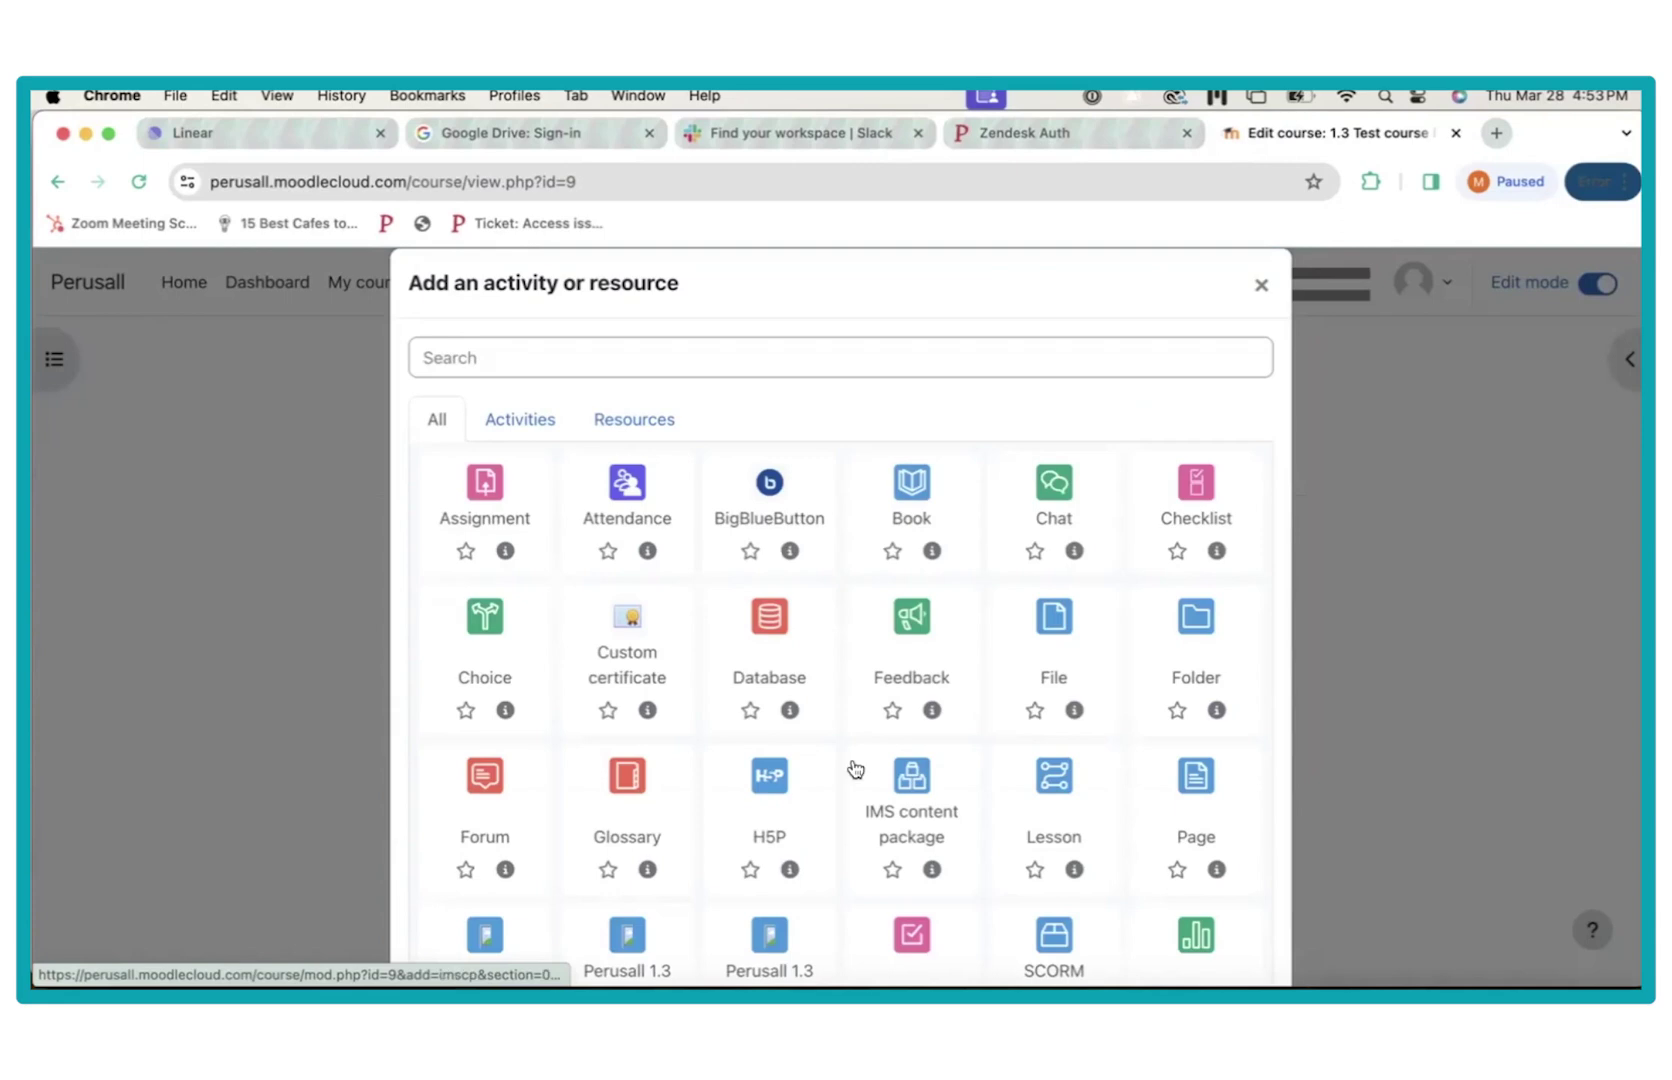
{"action": "scroll", "coordinate": [855, 768], "scroll_direction": "down", "scroll_amount": 5}
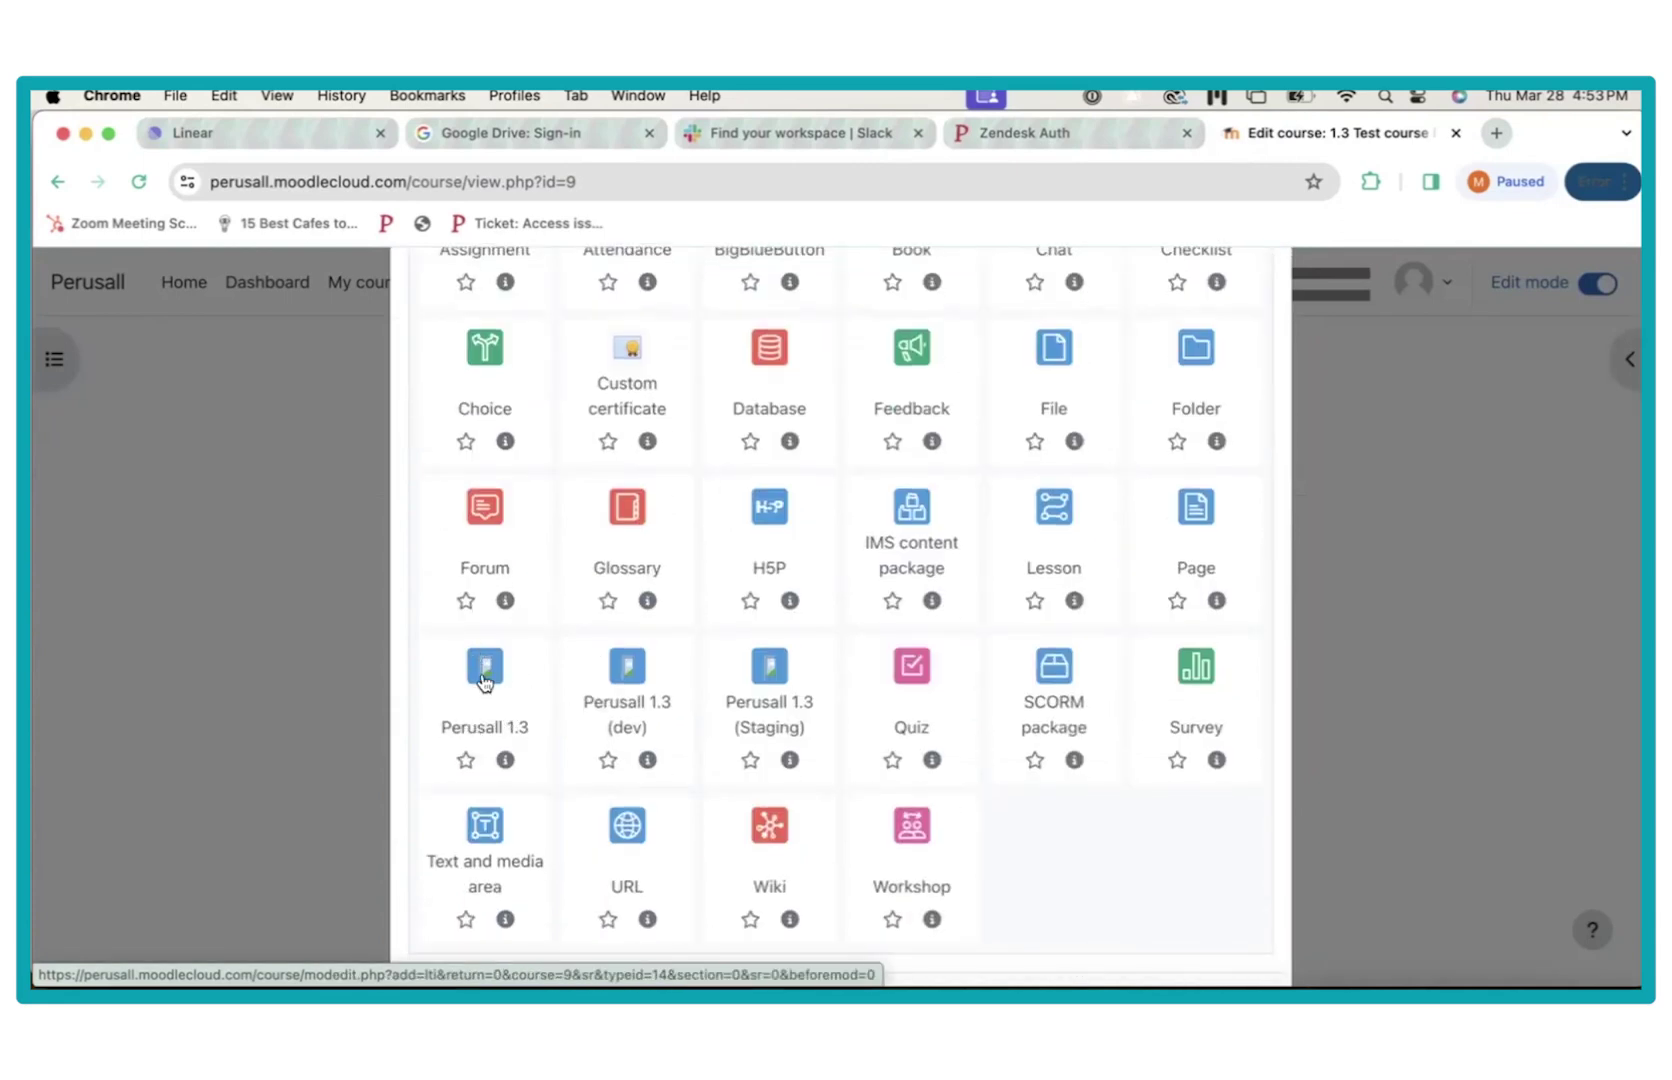
{"action": "left_click", "coordinate": [483, 680]}
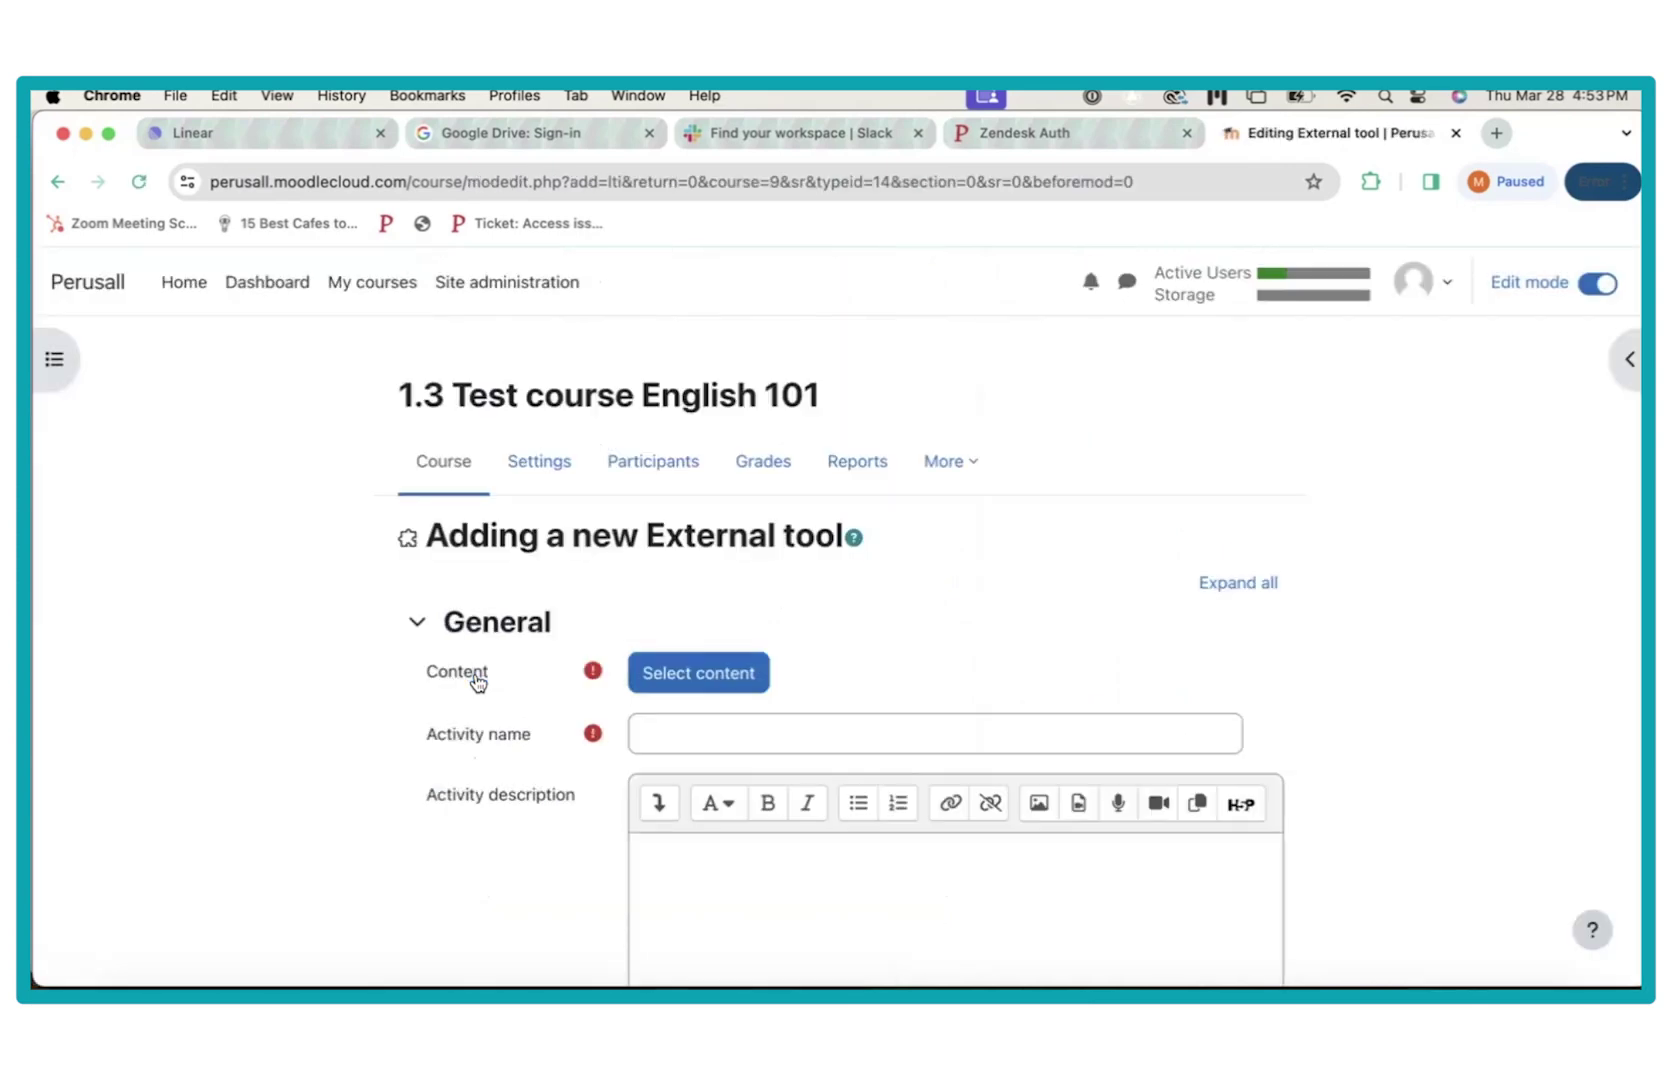
- Name the activity 'Perusall 1.3' and begin selecting its linked content
{"action": "scroll", "coordinate": [476, 682], "scroll_direction": "down", "scroll_amount": 1}
{"action": "left_click", "coordinate": [691, 575]}
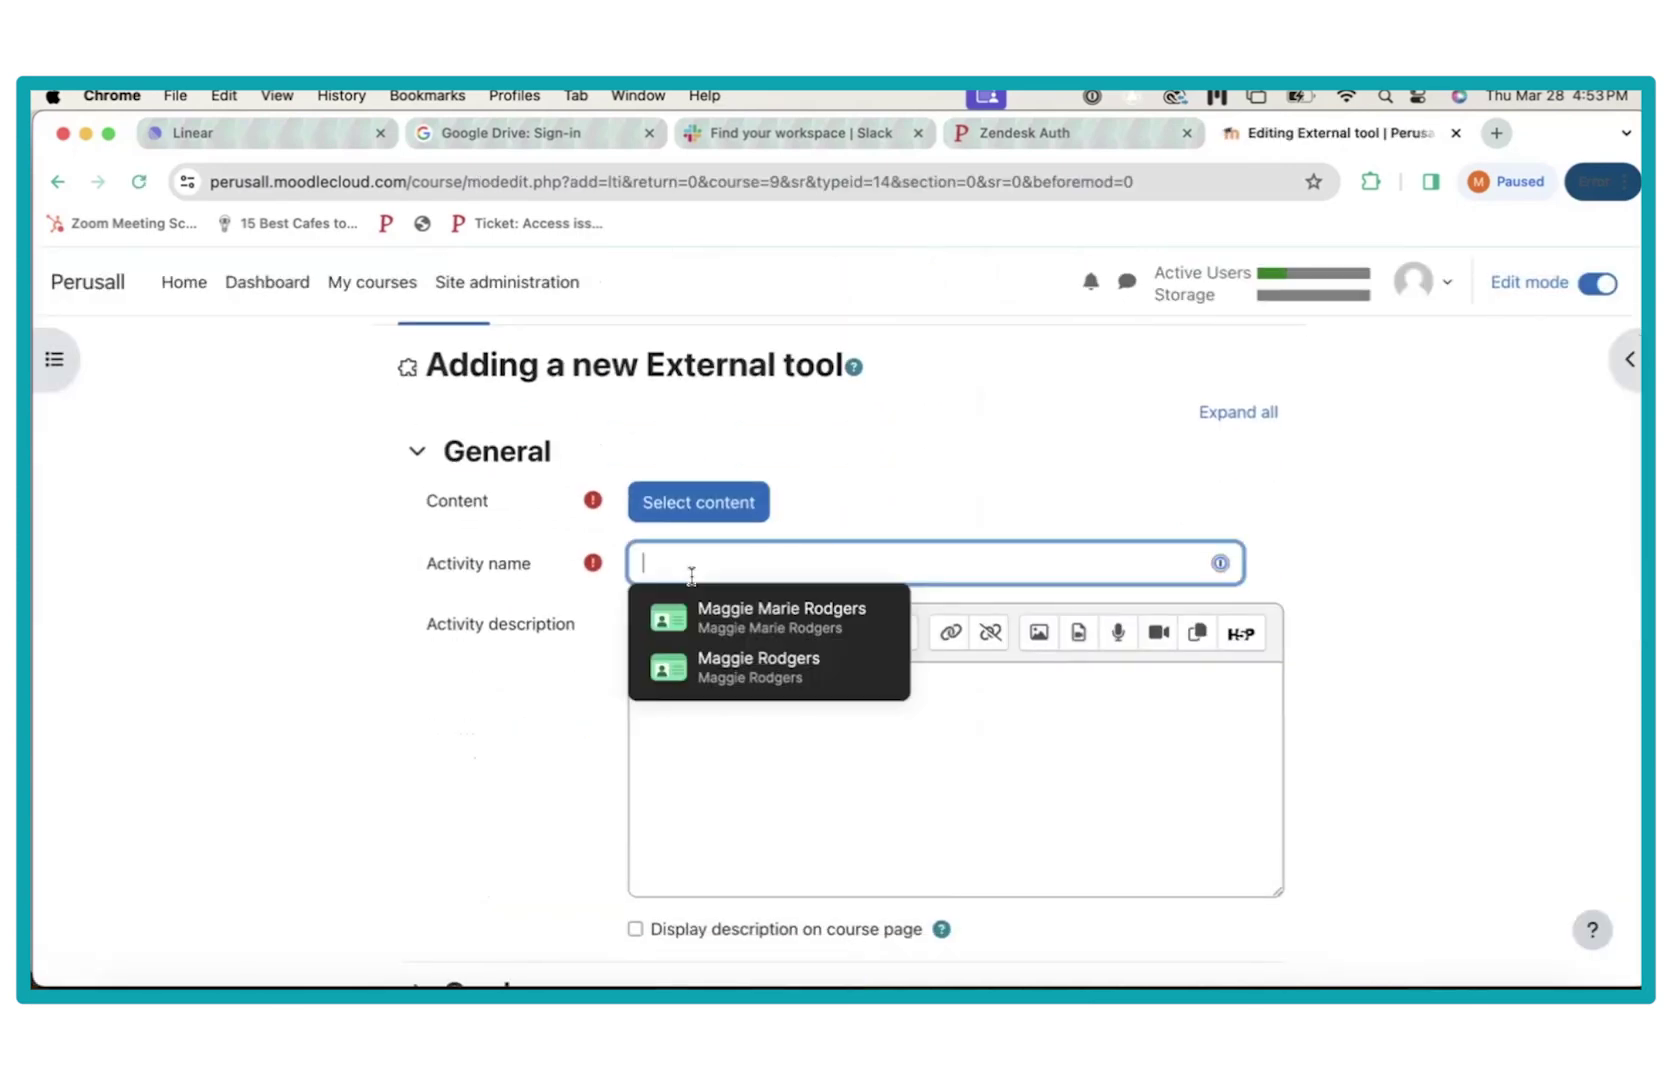
{"action": "type", "text": "Perusall"}
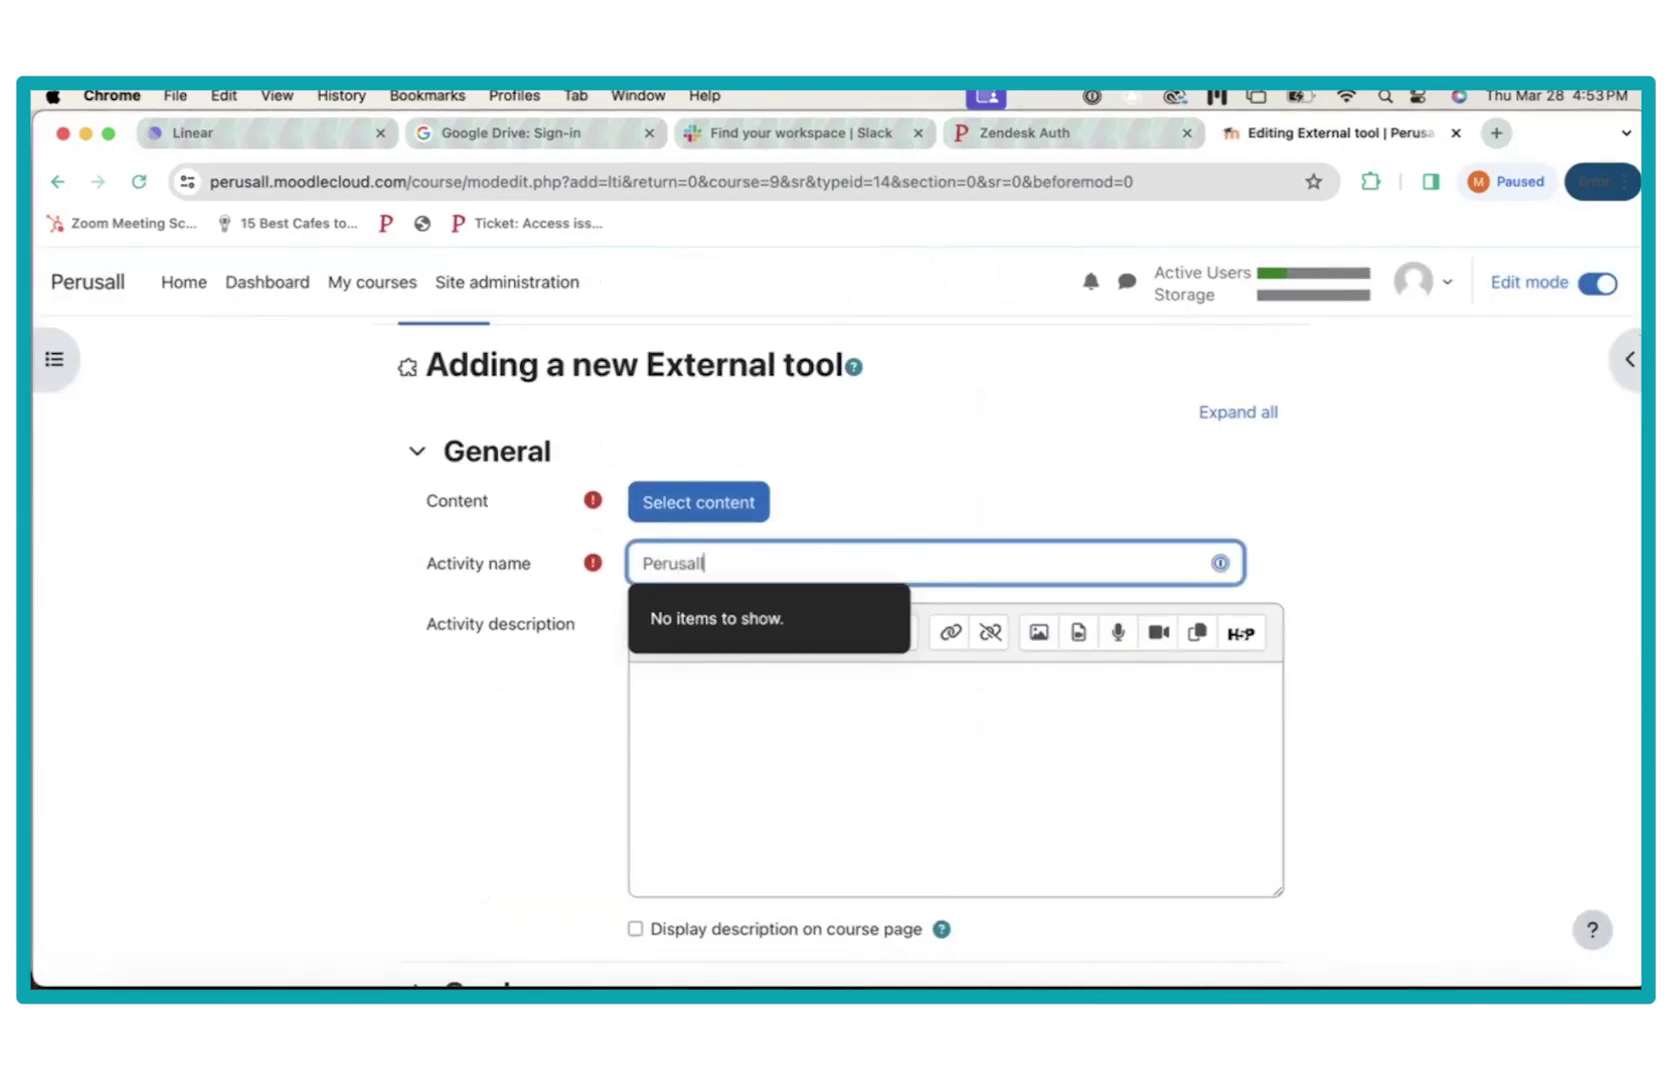
{"action": "type", "text": " 1.3"}
{"action": "left_click", "coordinate": [441, 556]}
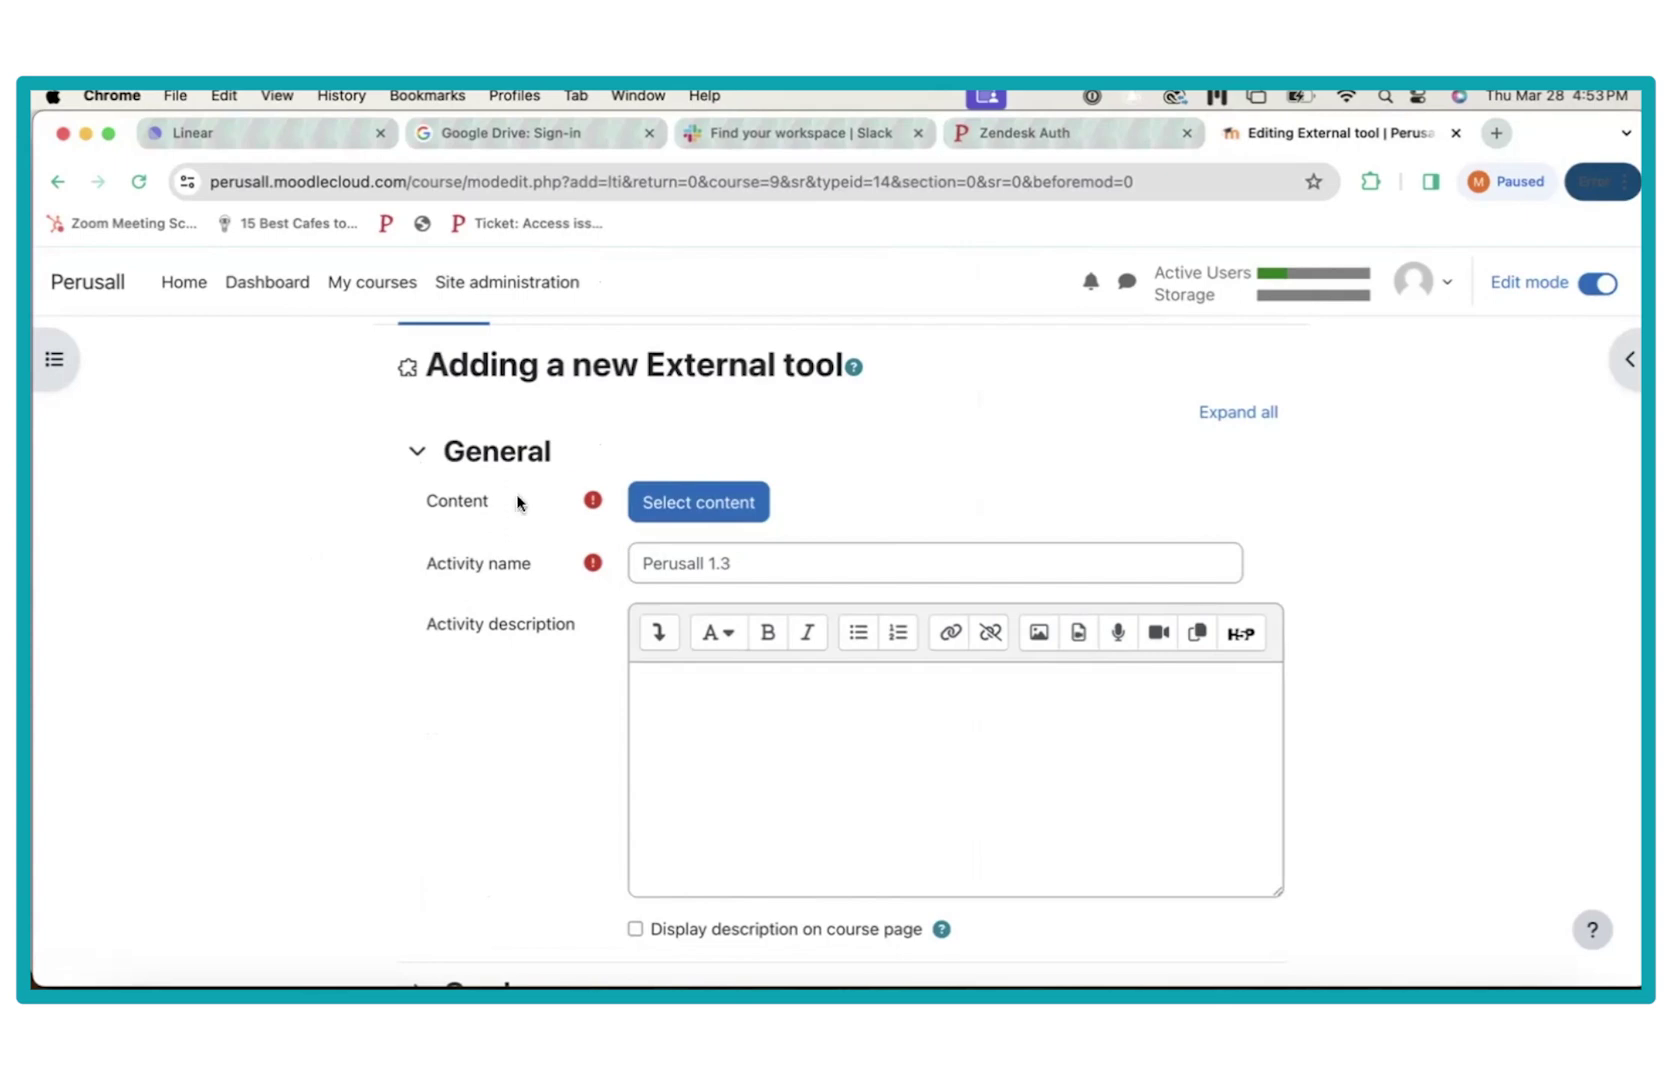
{"action": "left_click", "coordinate": [674, 500]}
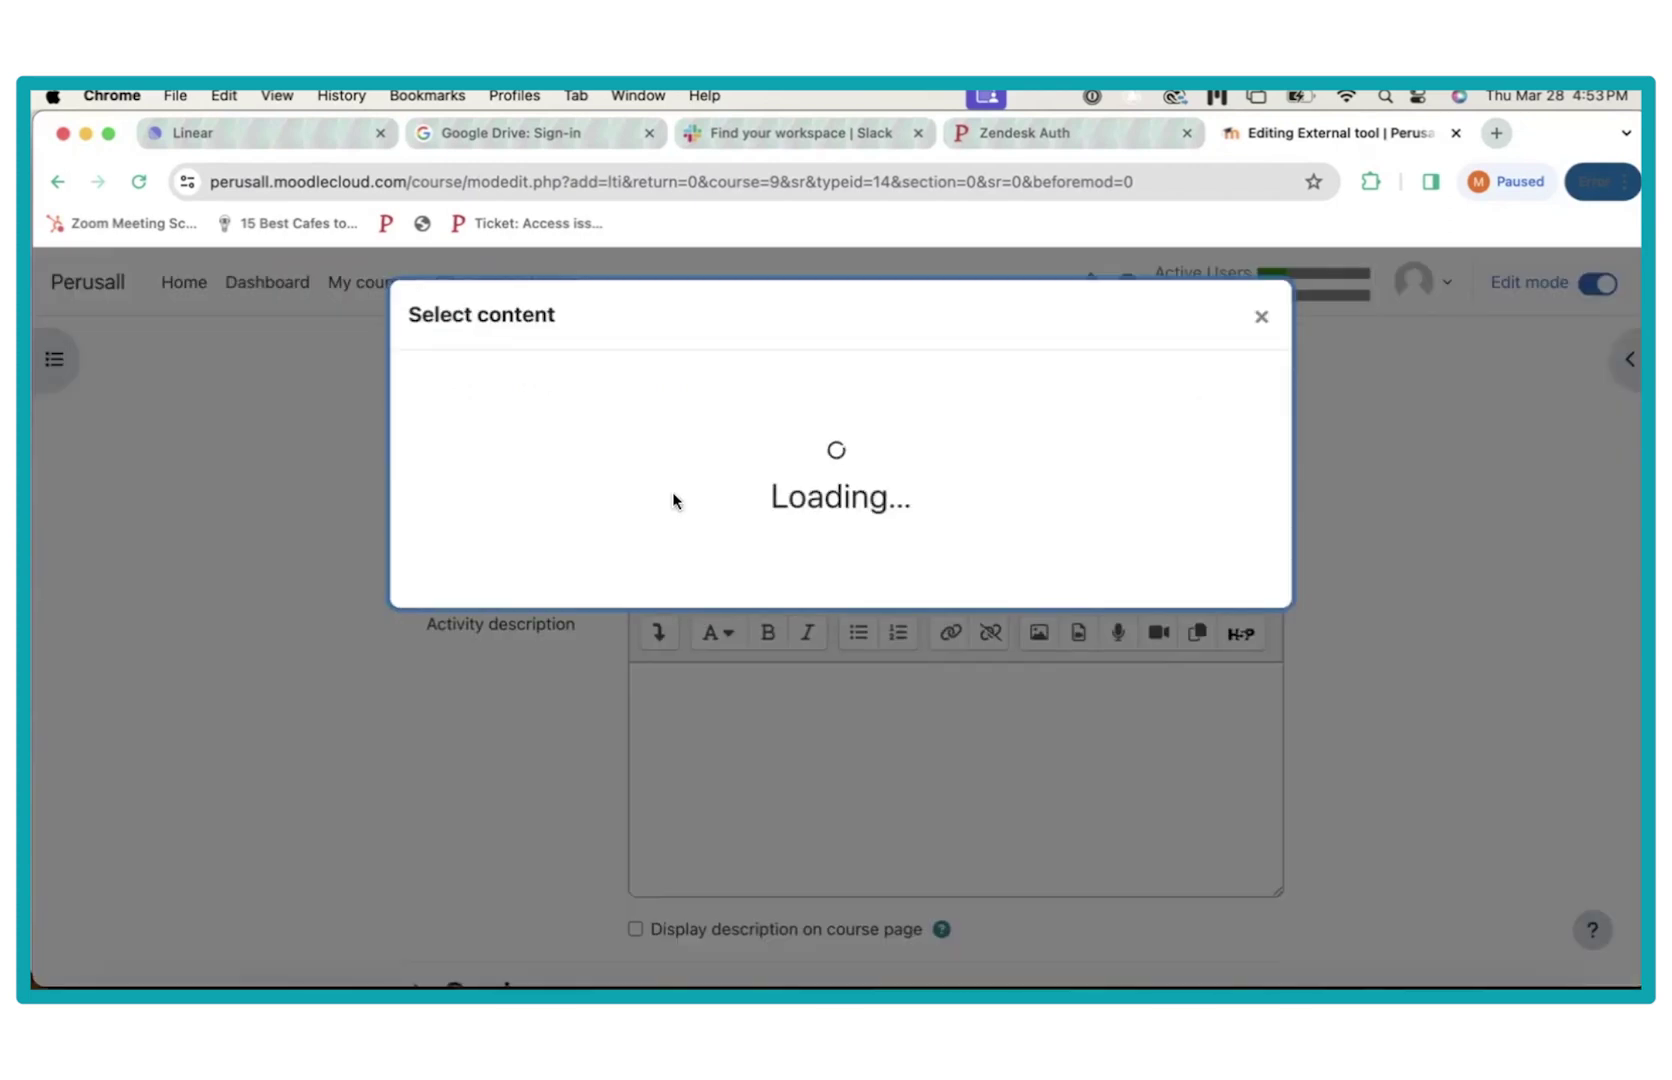
{"action": "left_click_drag", "start_coordinate": [461, 489], "coordinate": [521, 513]}
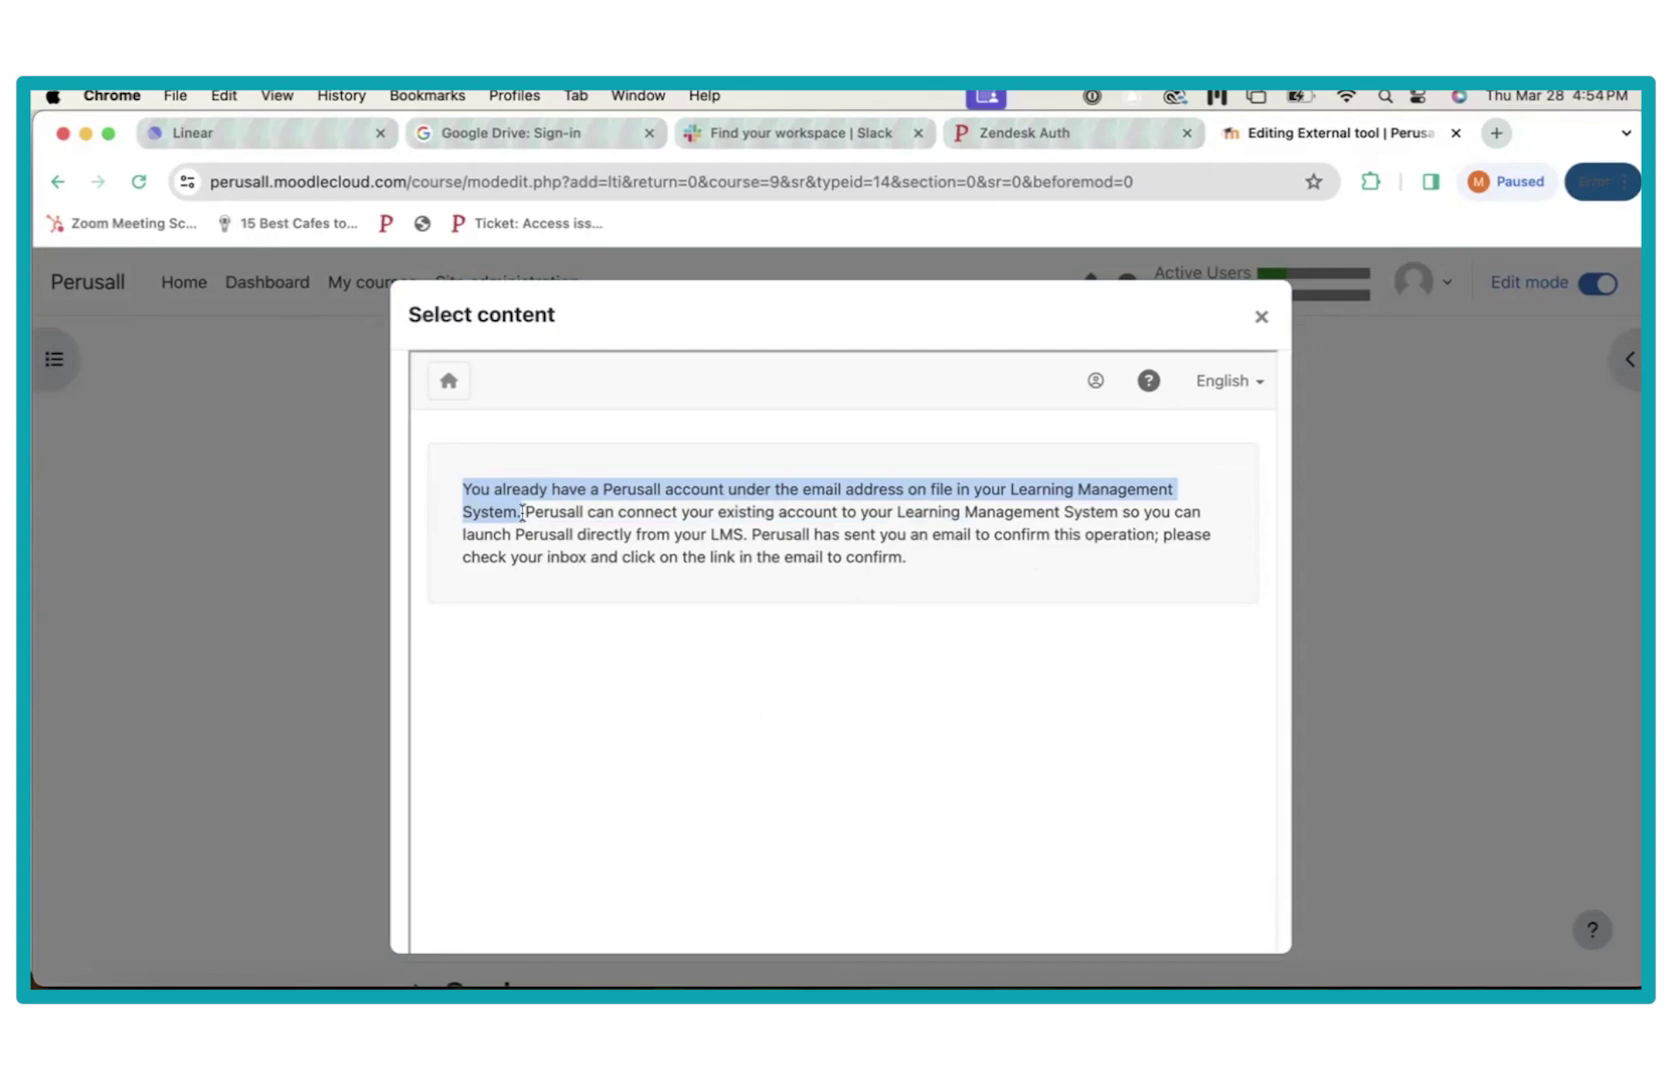
{"action": "left_click", "coordinate": [619, 566]}
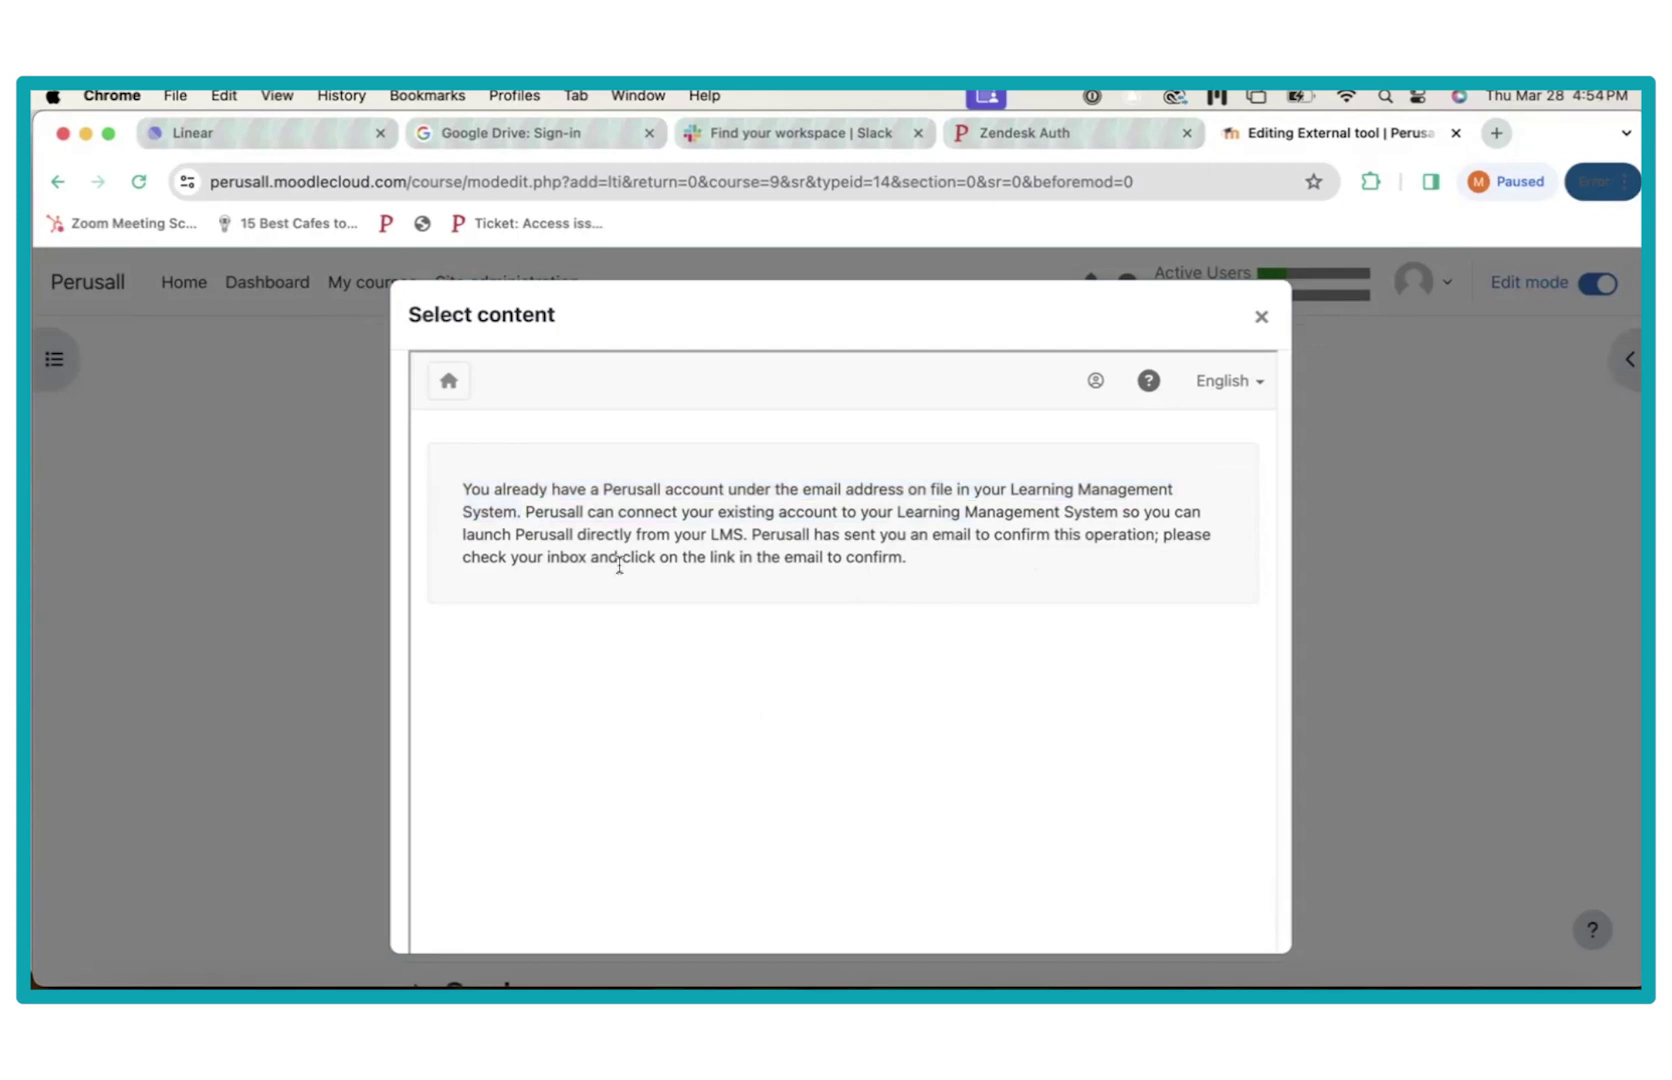
{"action": "left_click", "coordinate": [1262, 319]}
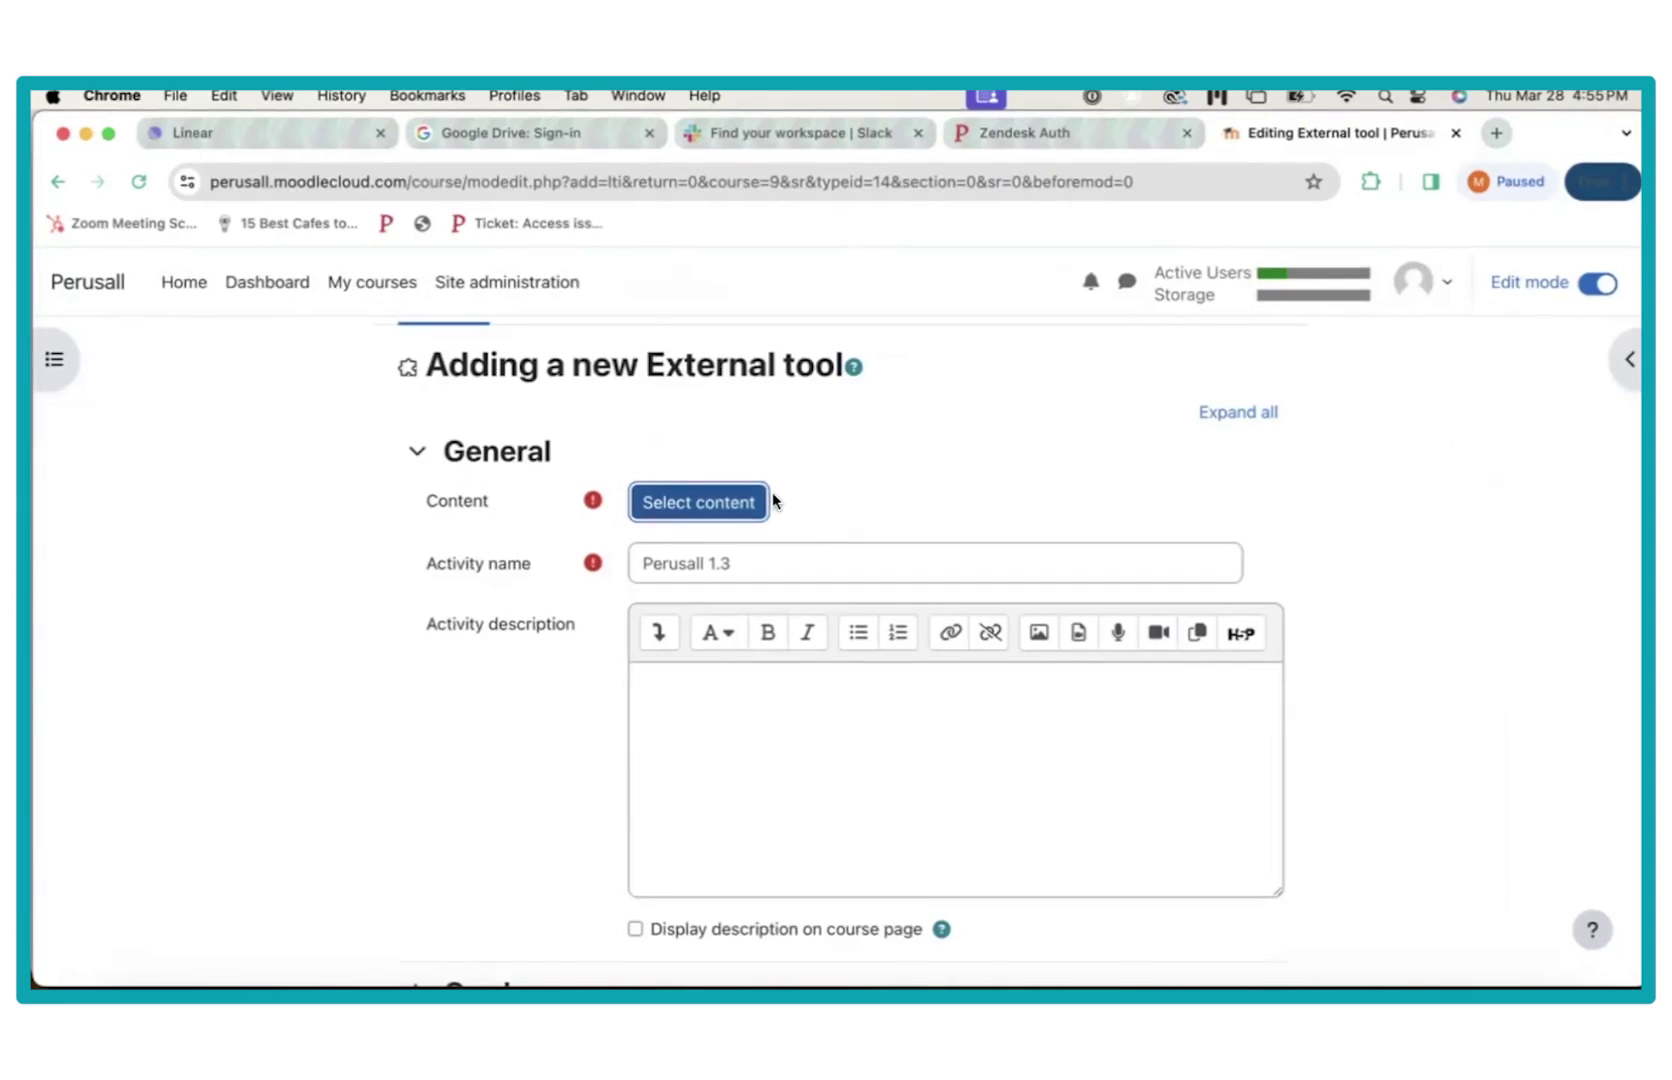
- In Select content, choose Link to home page for the Perusall course
{"action": "left_click", "coordinate": [687, 511]}
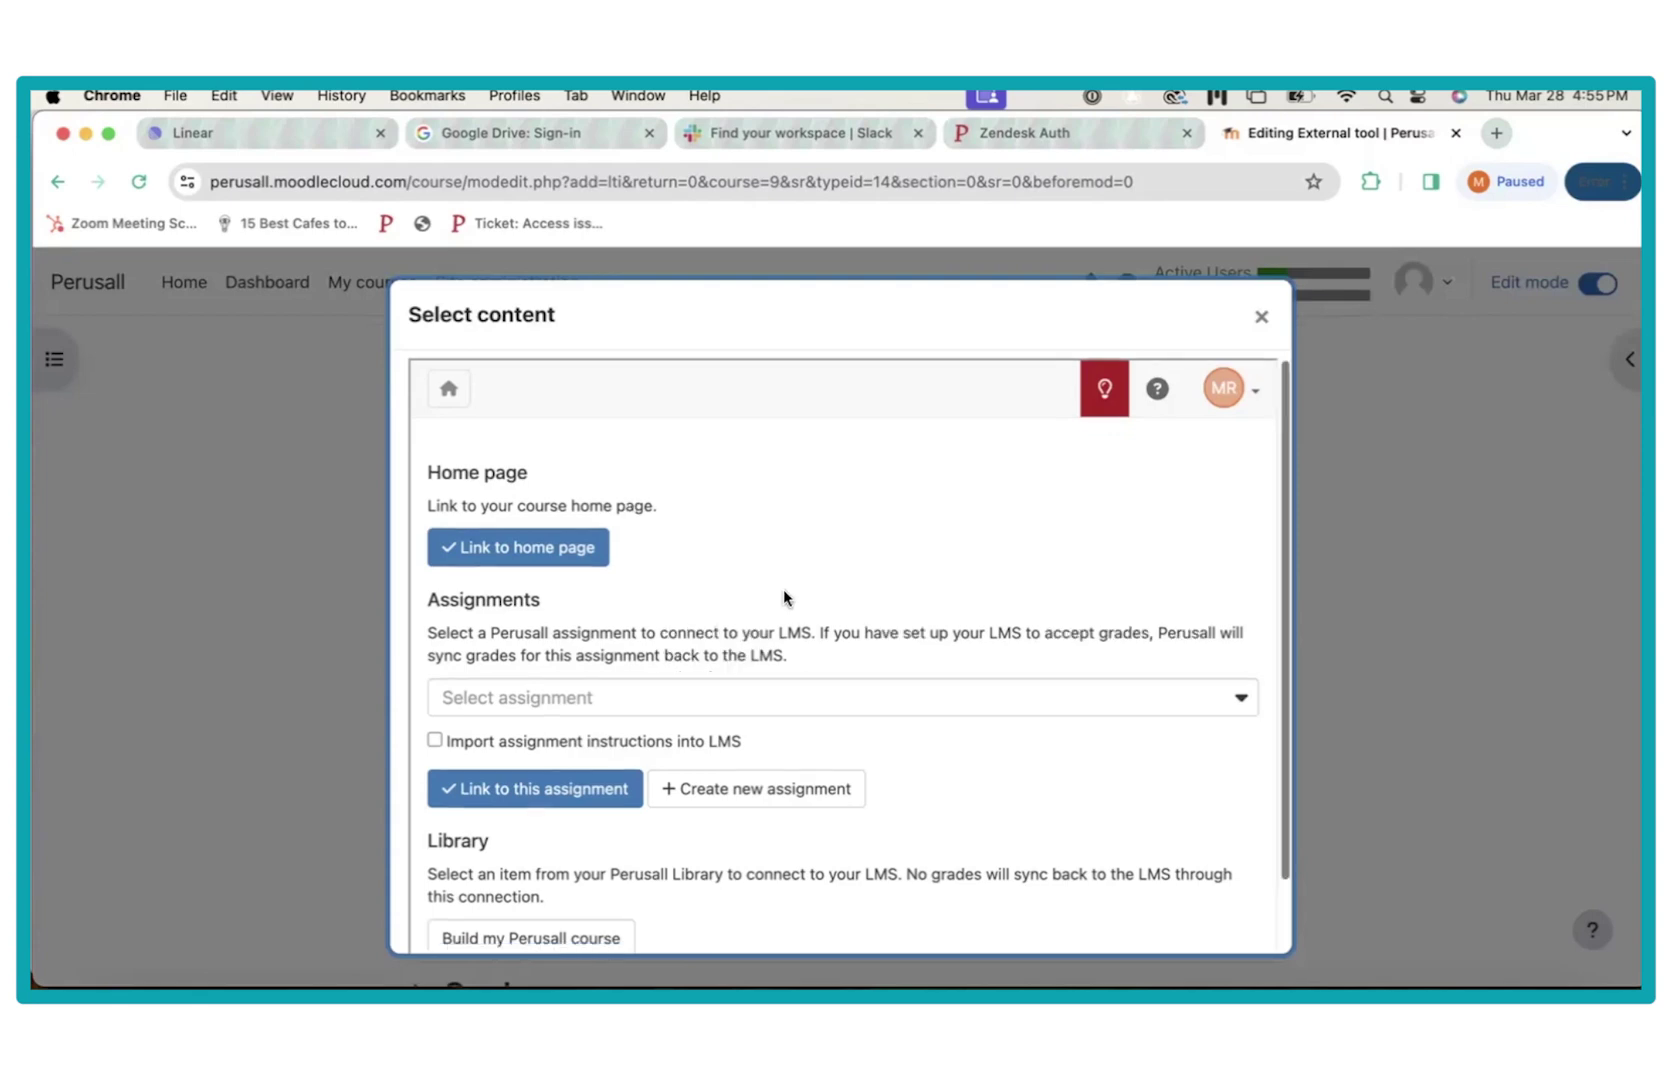
{"action": "scroll", "coordinate": [782, 592], "scroll_direction": "down", "scroll_amount": 2}
{"action": "scroll", "coordinate": [781, 593], "scroll_direction": "up", "scroll_amount": 2}
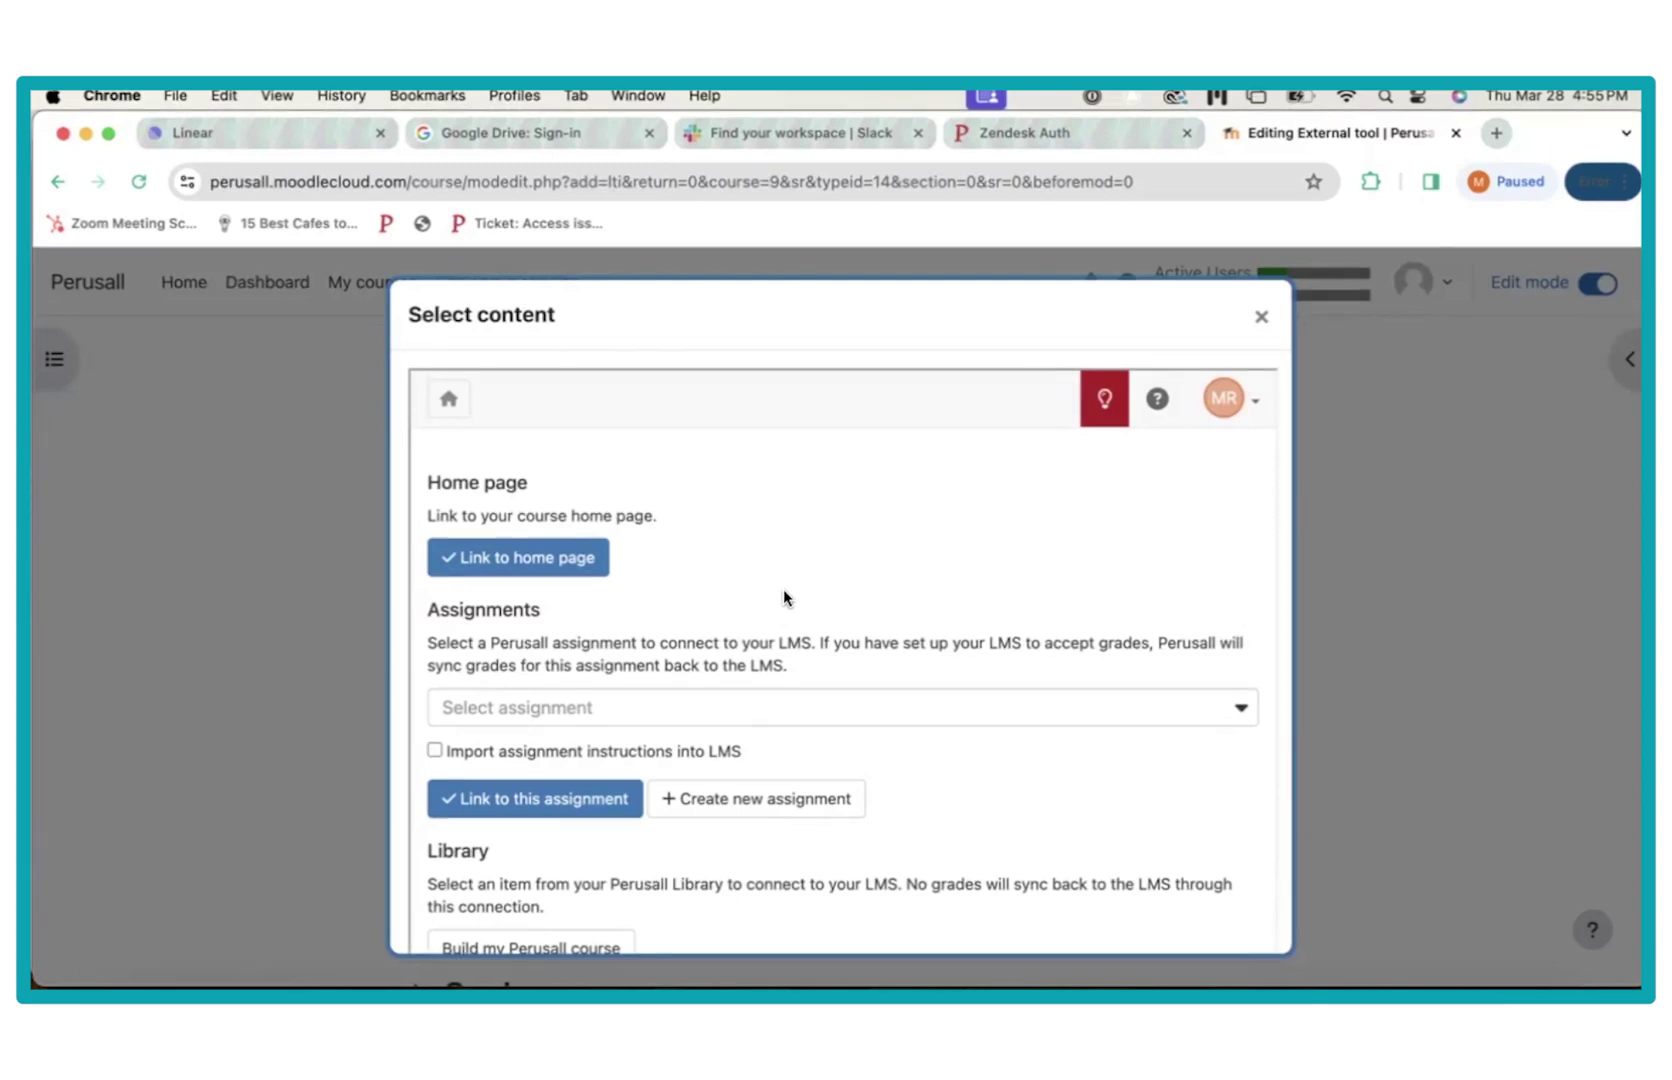
{"action": "left_click", "coordinate": [558, 562]}
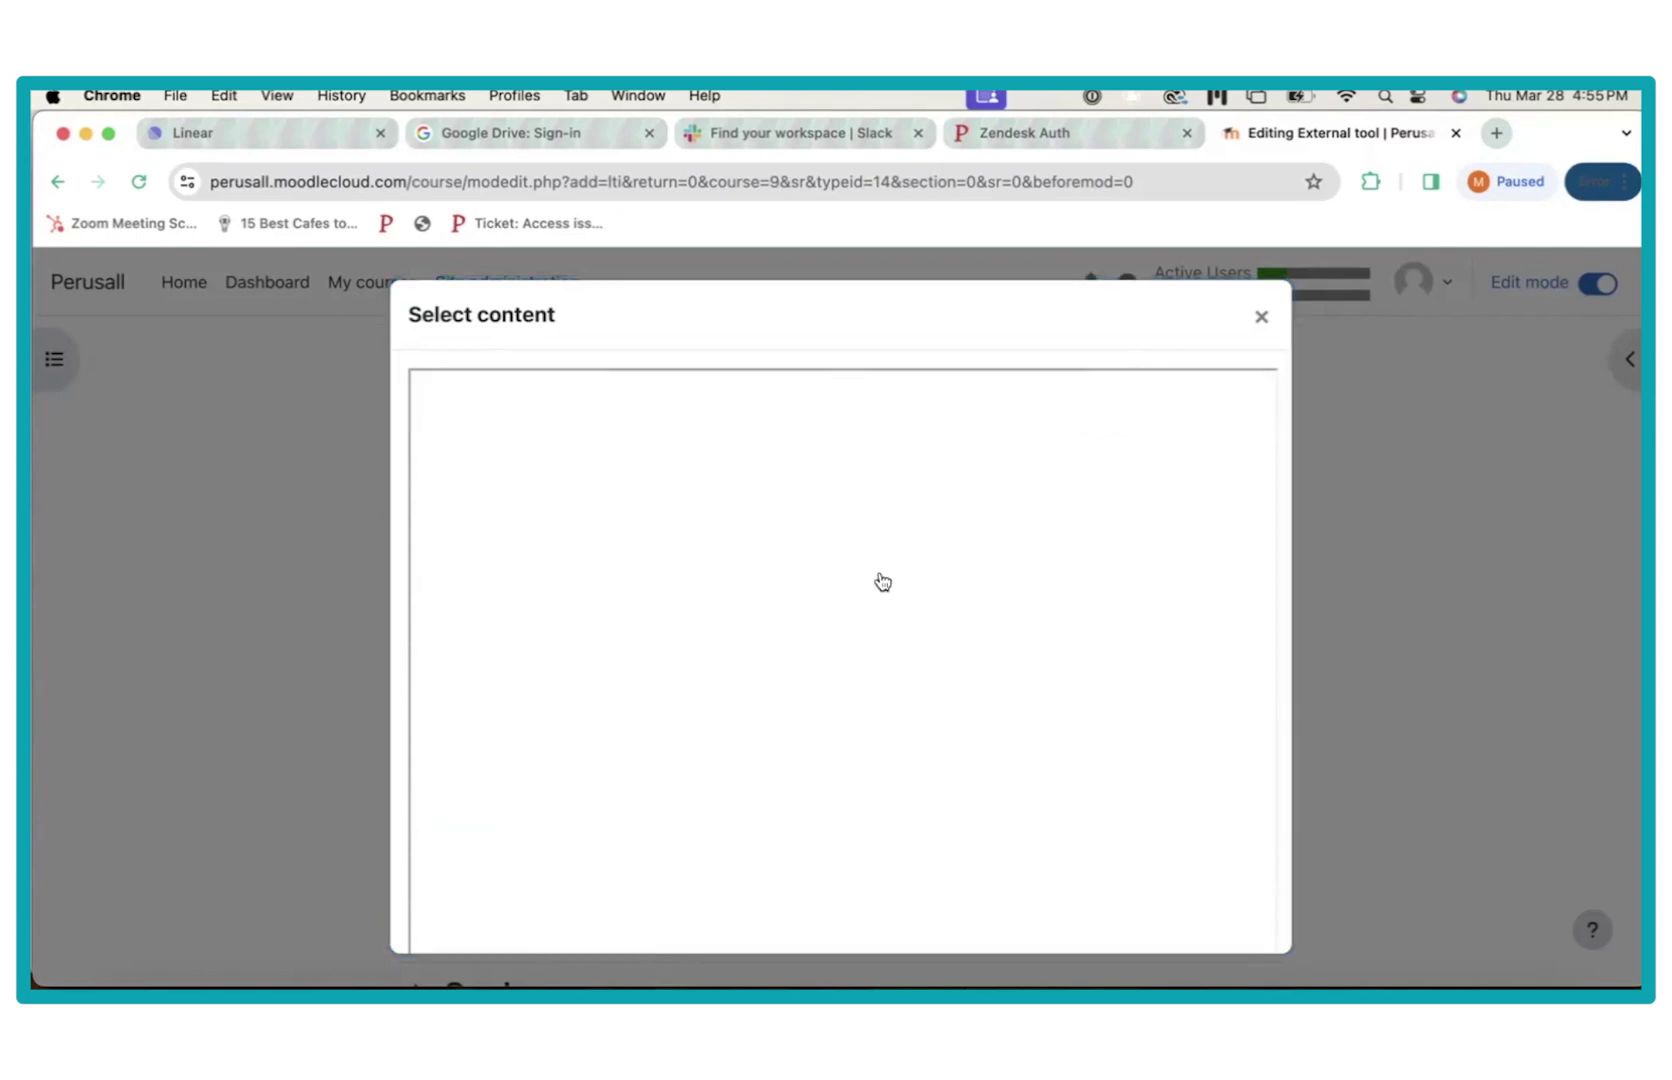
{"action": "scroll", "coordinate": [880, 578], "scroll_direction": "down", "scroll_amount": 5}
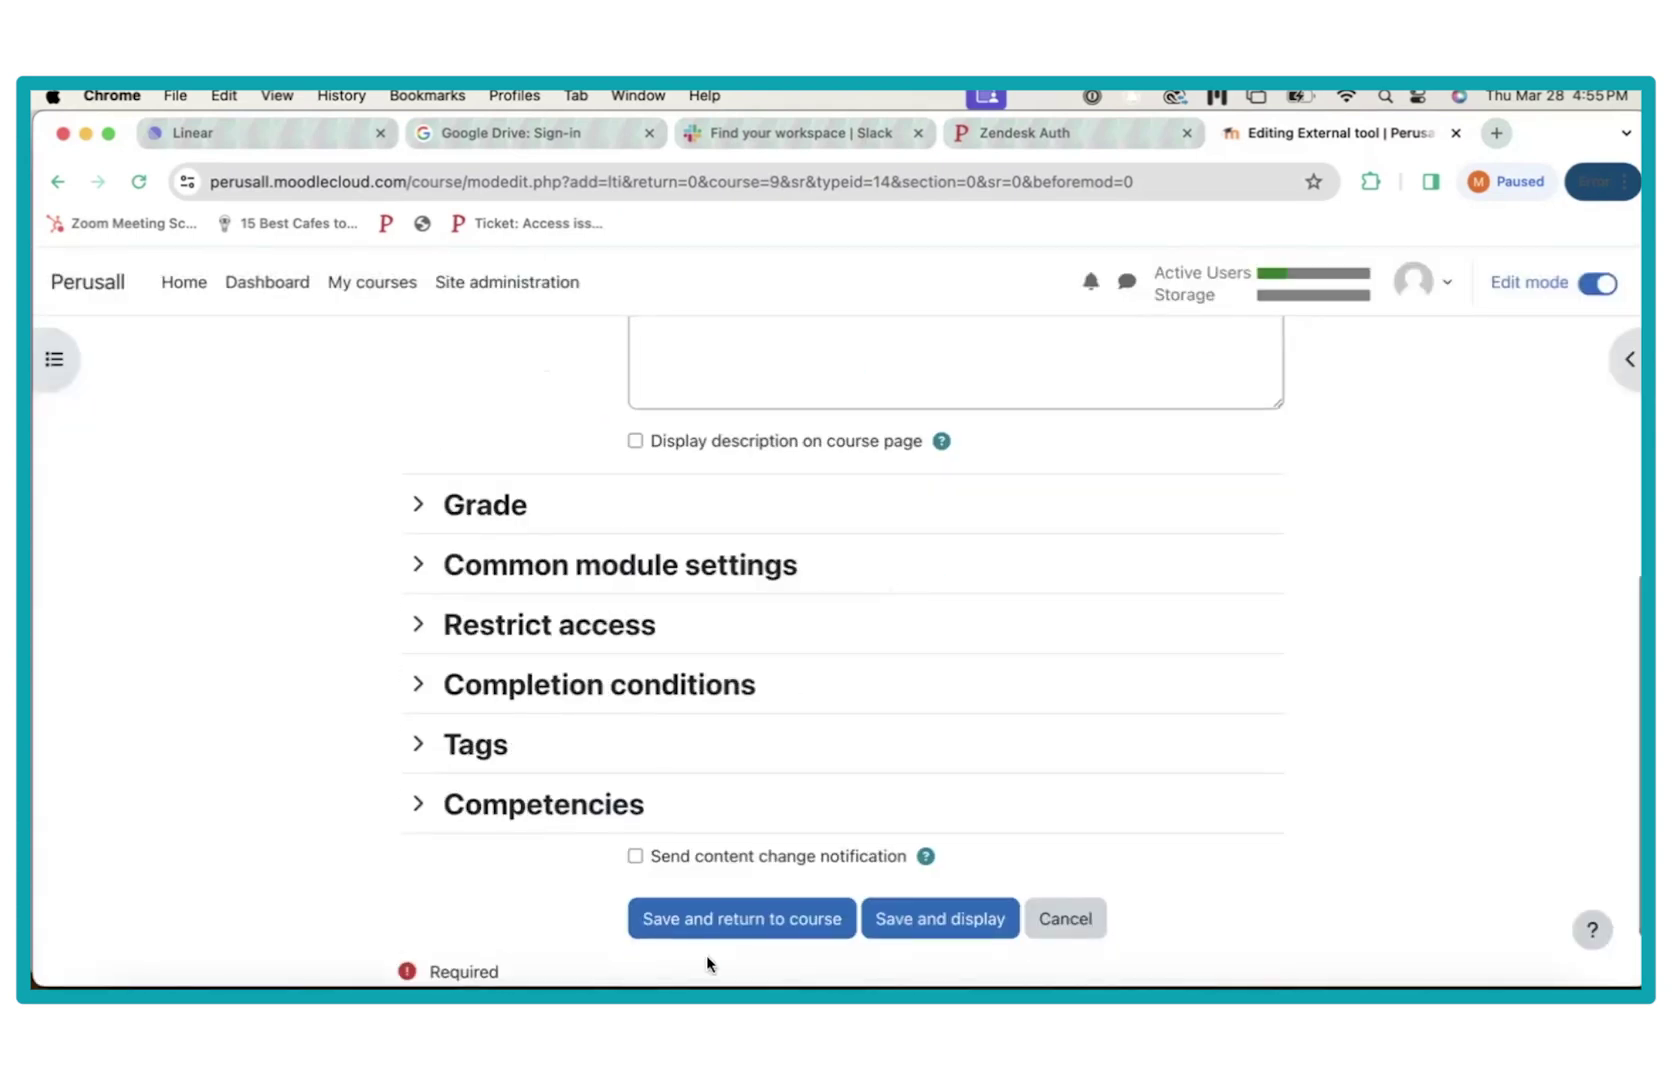
- Save and display the Perusall 1.3 activity, then launch it in a new window
{"action": "left_click", "coordinate": [913, 930]}
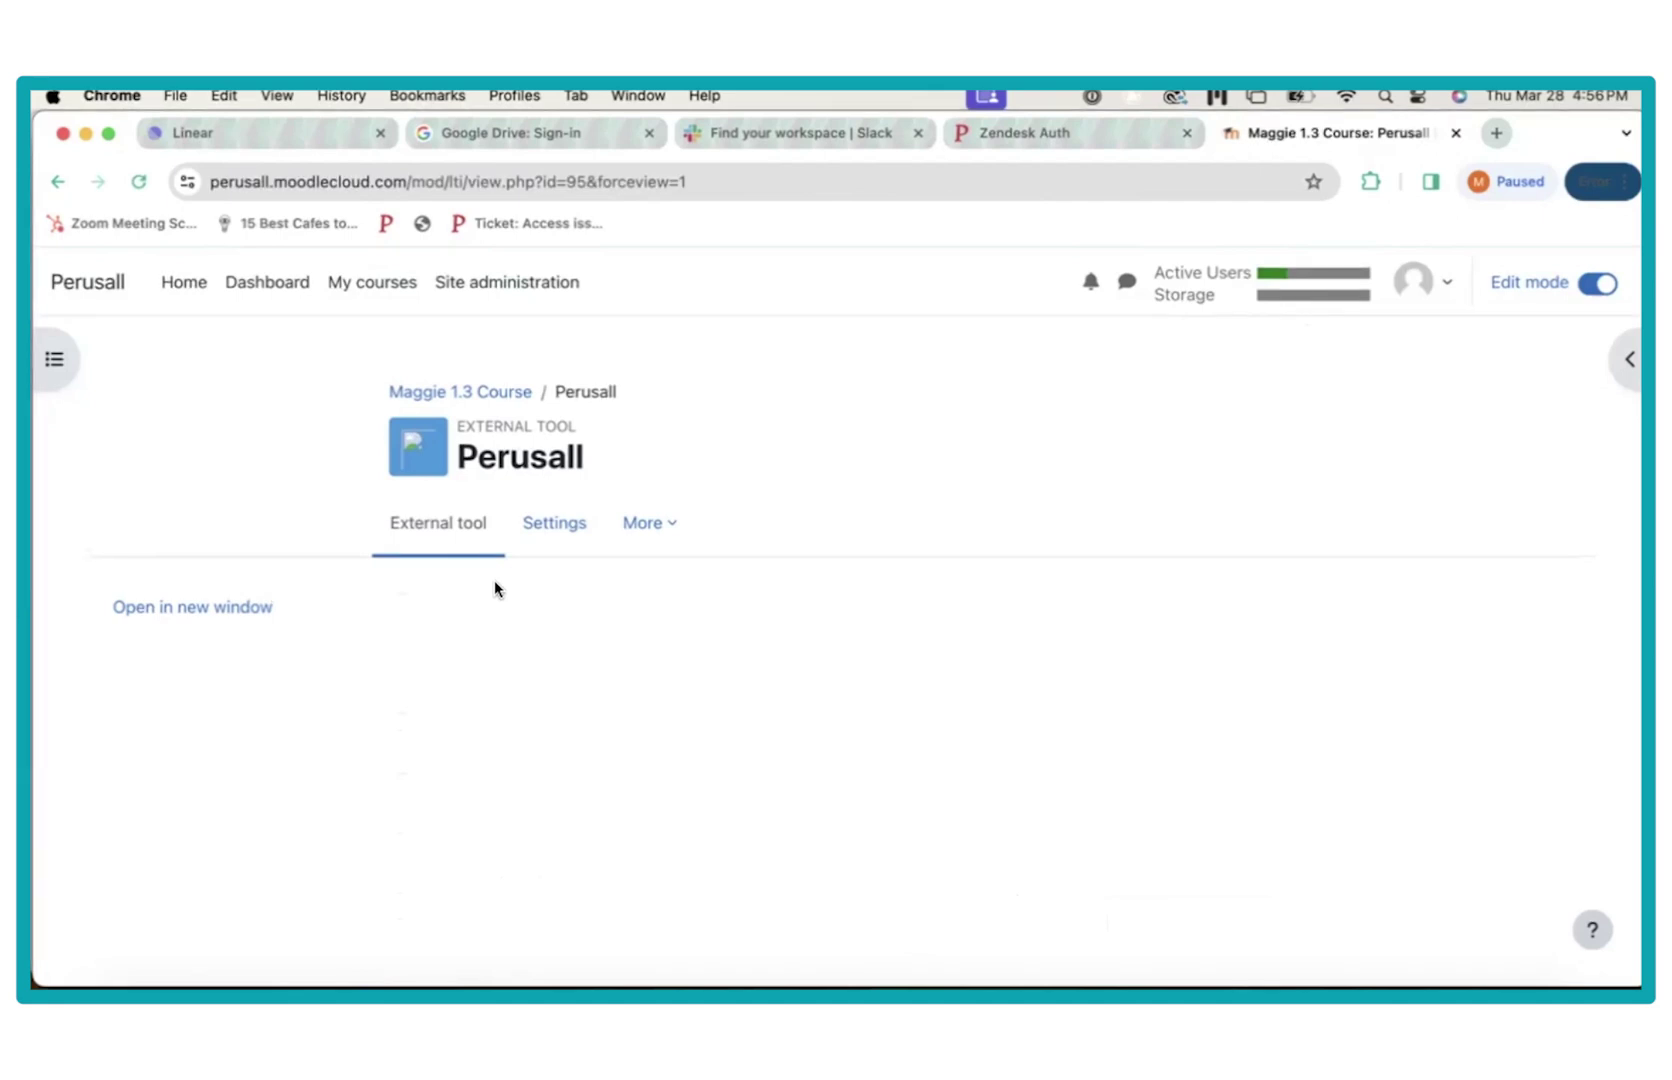
{"action": "left_click", "coordinate": [209, 608]}
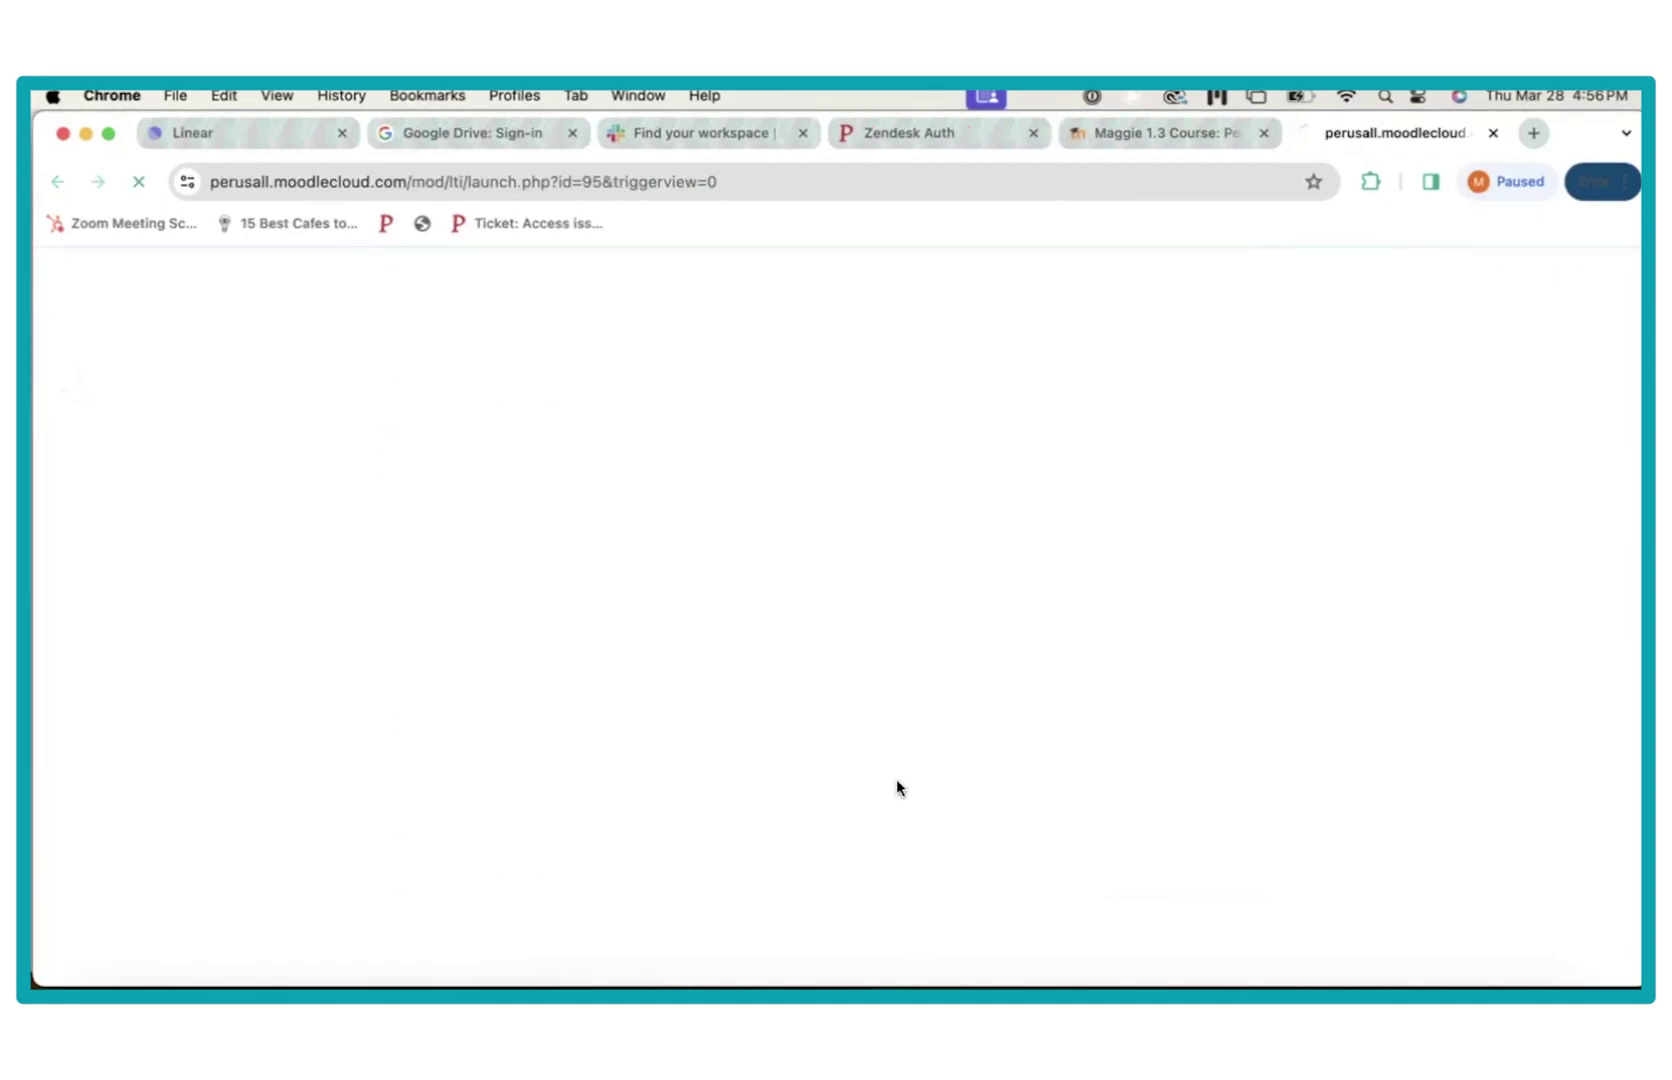